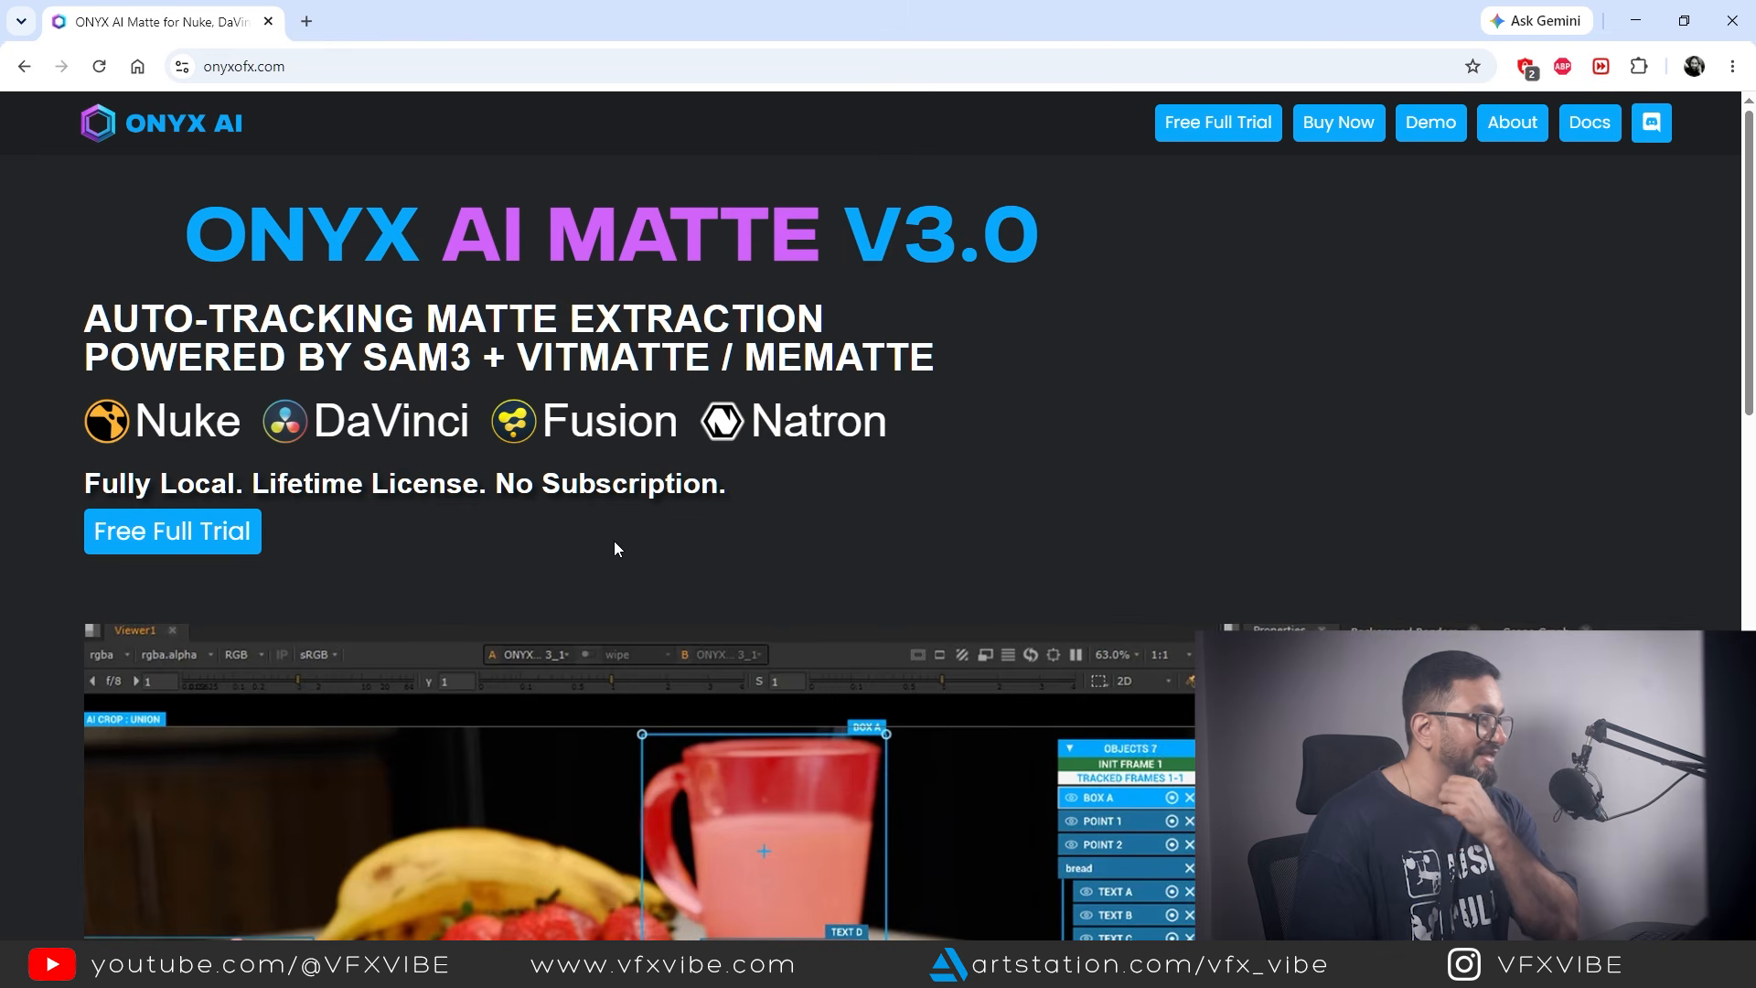
Look through the ONYX AI Matte V3.0 product page, including its interface preview and matte fine-tuning features
{"action": "scroll", "coordinate": [613, 540], "scroll_direction": "down", "scroll_amount": 3}
{"action": "scroll", "coordinate": [759, 554], "scroll_direction": "down", "scroll_amount": 2}
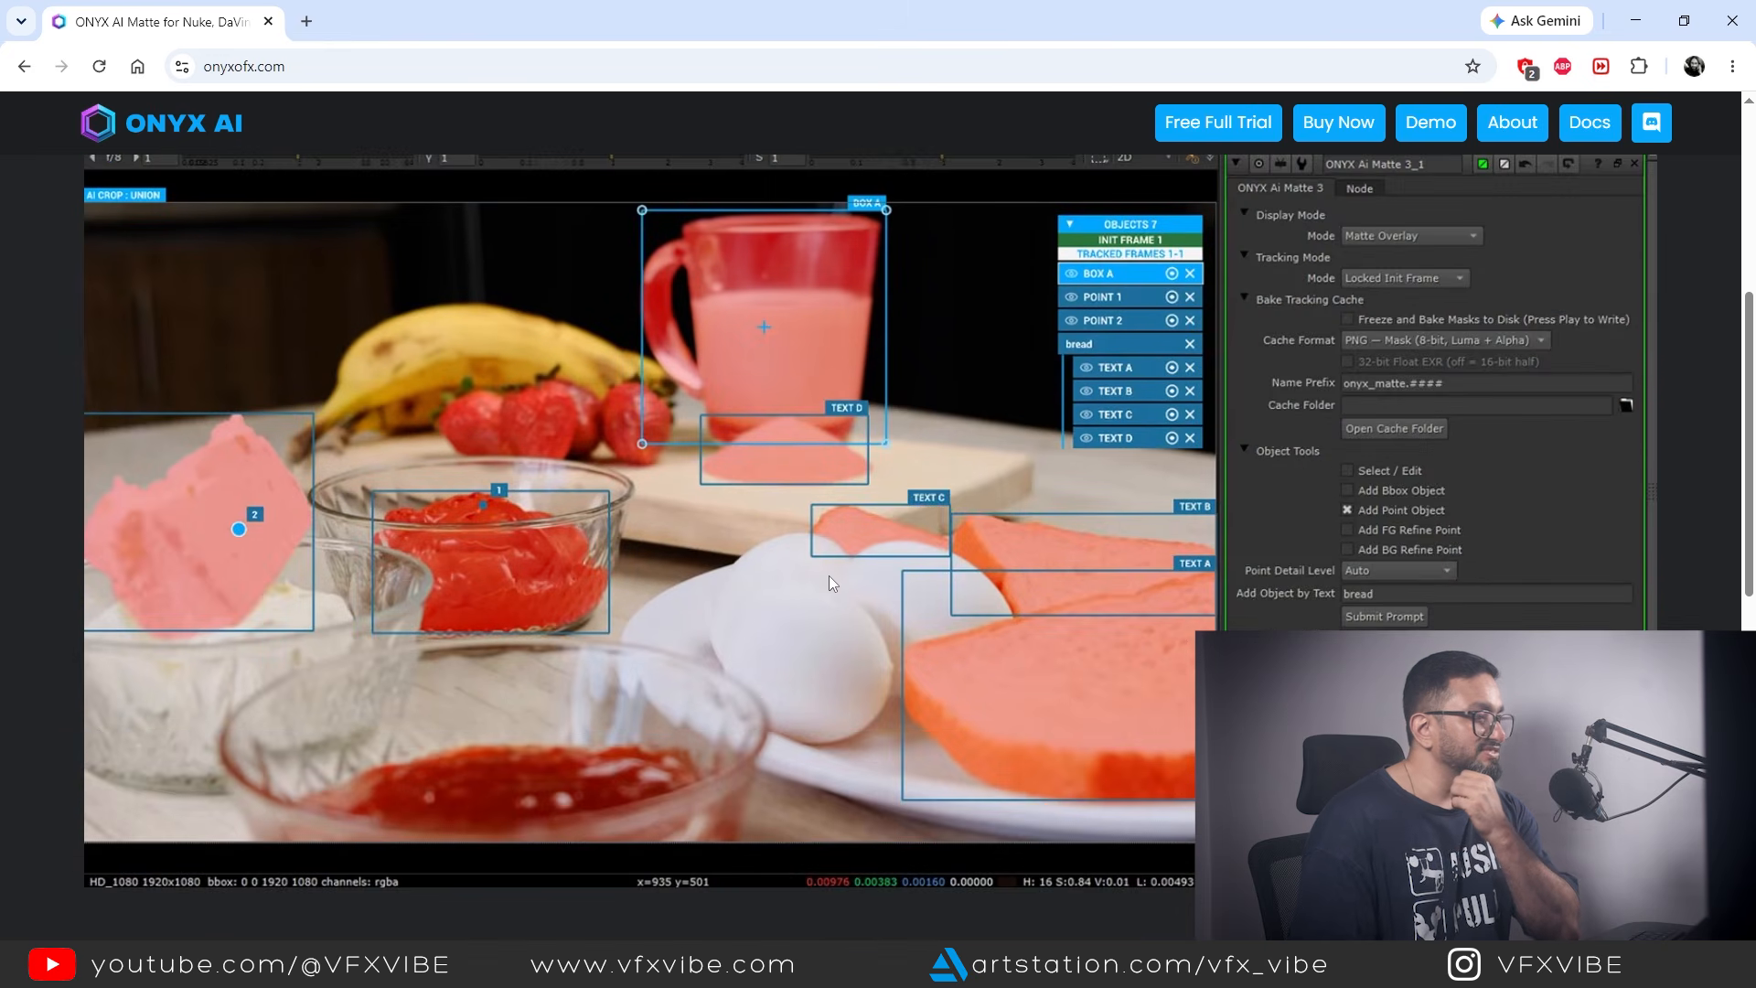
{"action": "scroll", "coordinate": [828, 576], "scroll_direction": "down", "scroll_amount": 3}
{"action": "scroll", "coordinate": [746, 462], "scroll_direction": "down", "scroll_amount": 6}
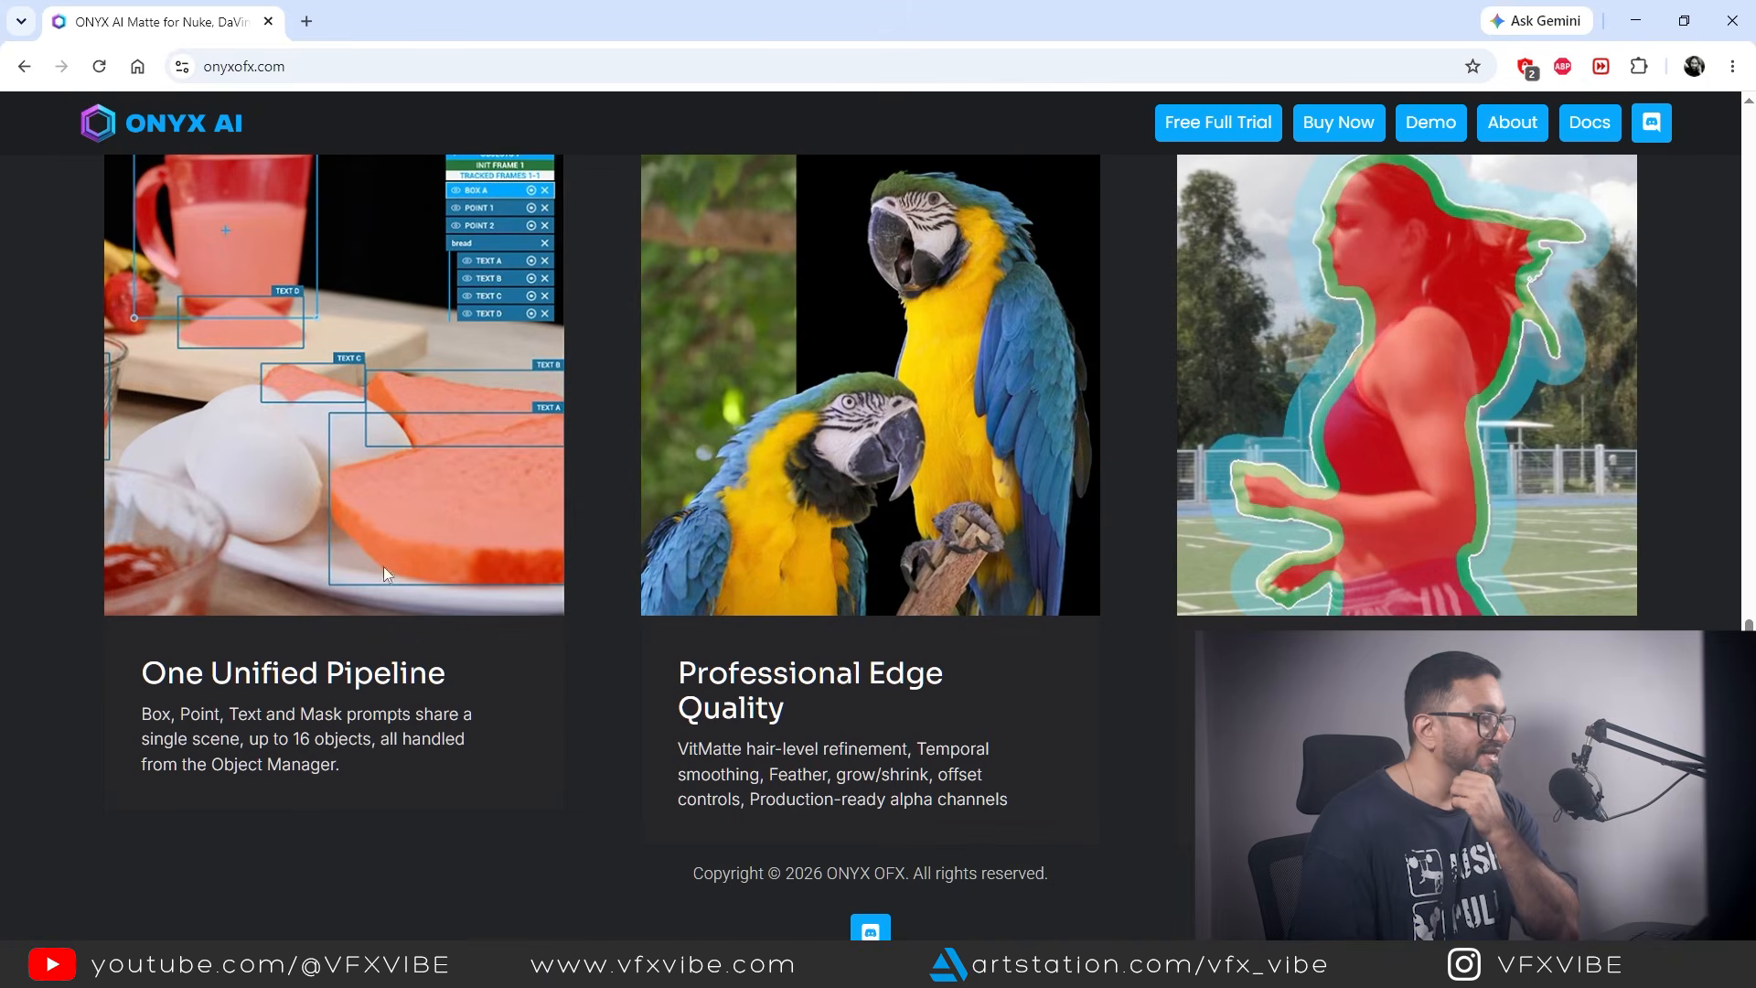
{"action": "scroll", "coordinate": [1363, 457], "scroll_direction": "up", "scroll_amount": 3}
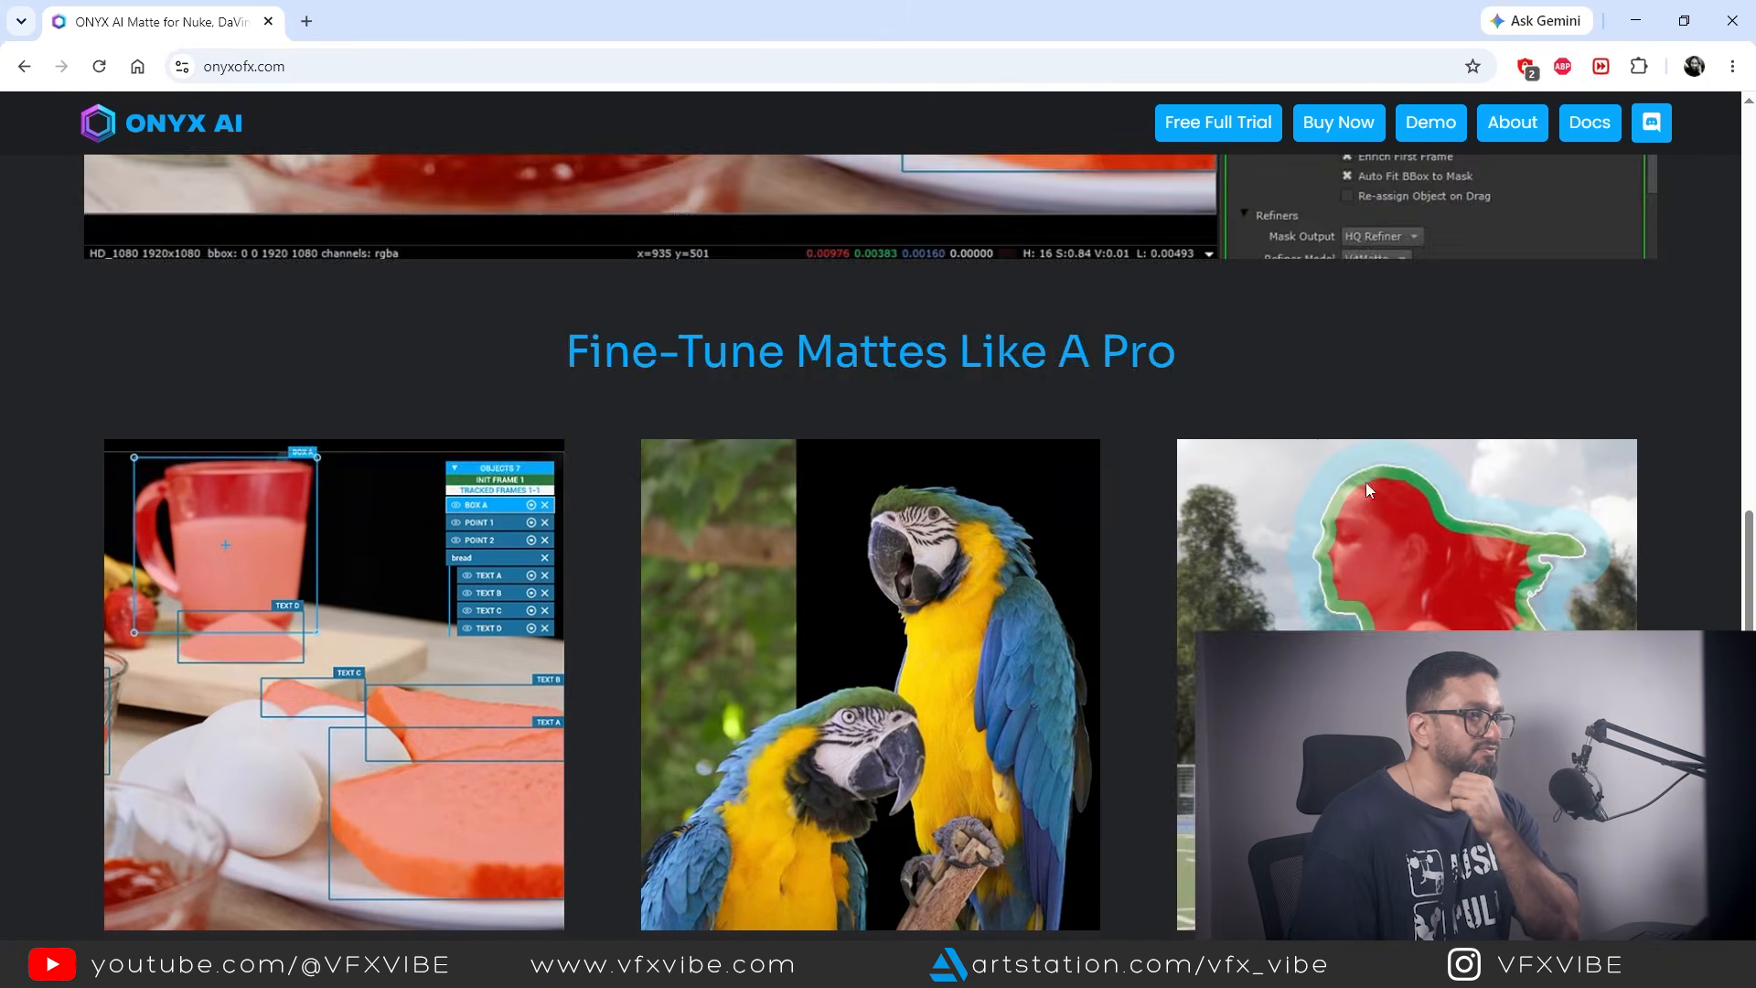
{"action": "scroll", "coordinate": [1299, 530], "scroll_direction": "down", "scroll_amount": 4}
{"action": "scroll", "coordinate": [1189, 585], "scroll_direction": "up", "scroll_amount": 7}
{"action": "scroll", "coordinate": [1125, 630], "scroll_direction": "up", "scroll_amount": 10}
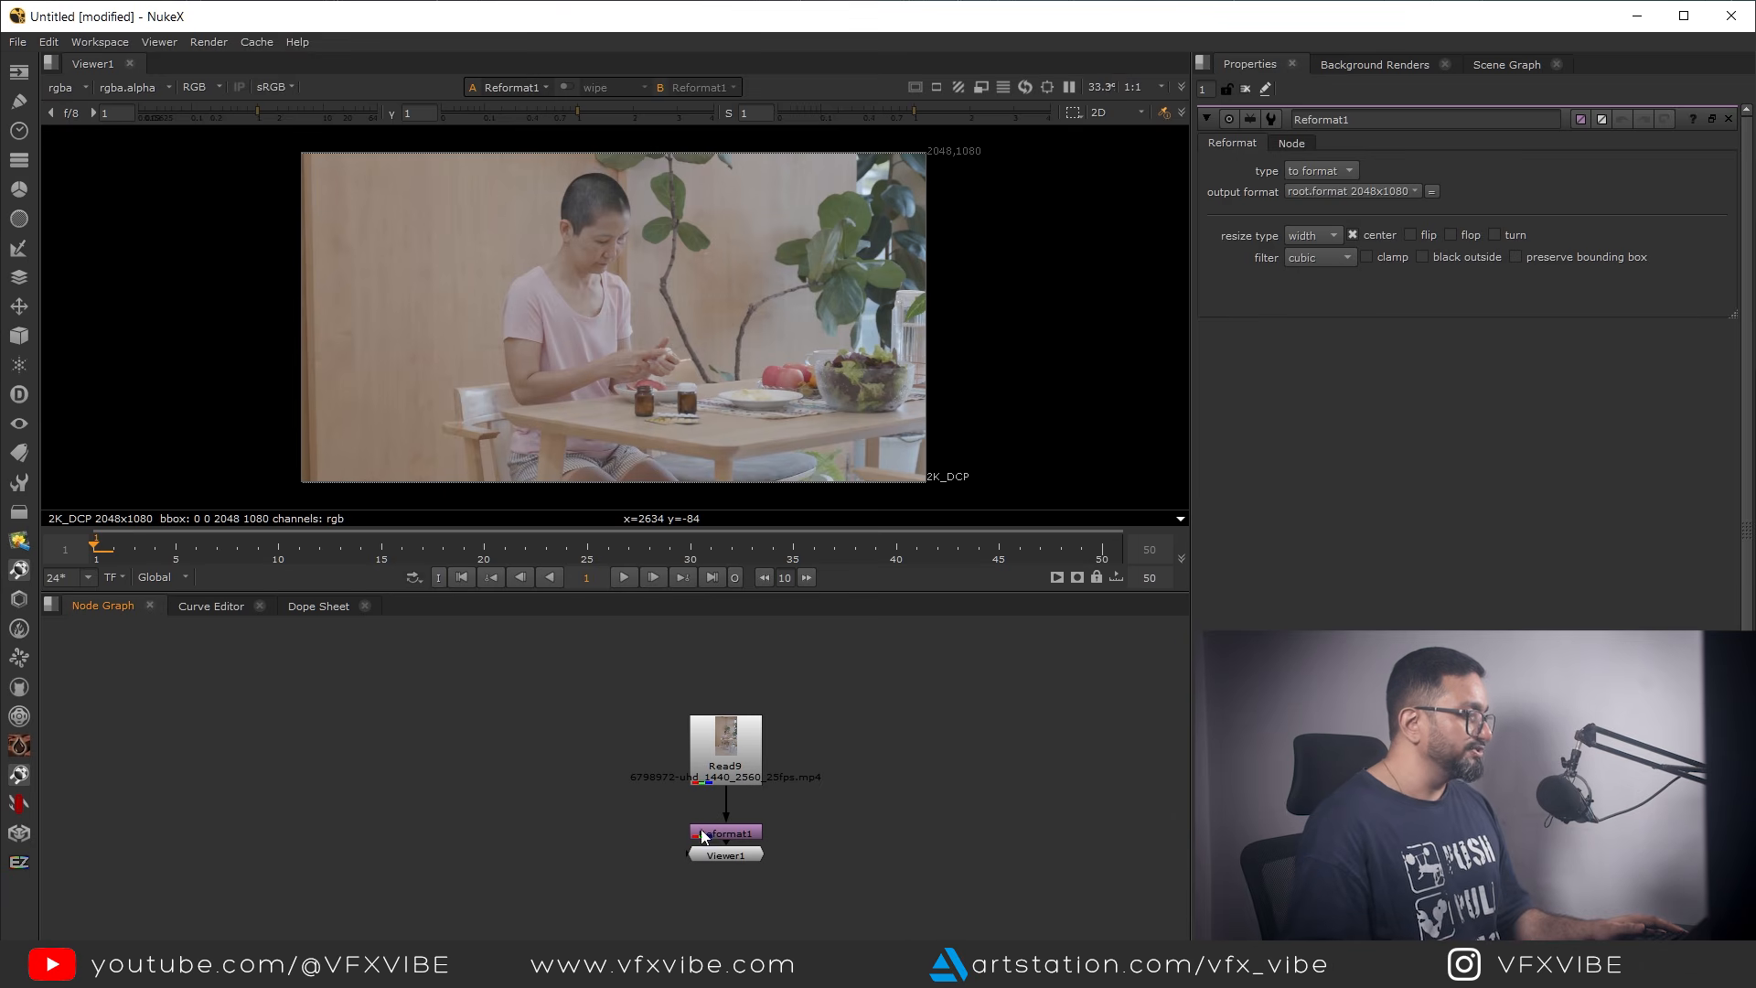
In NukeX, move the Viewer node farther below Reformat1 and add an ONYX Ai Matte 3 node beside Reformat1
{"action": "left_click_drag", "start_coordinate": [719, 856], "coordinate": [719, 924]}
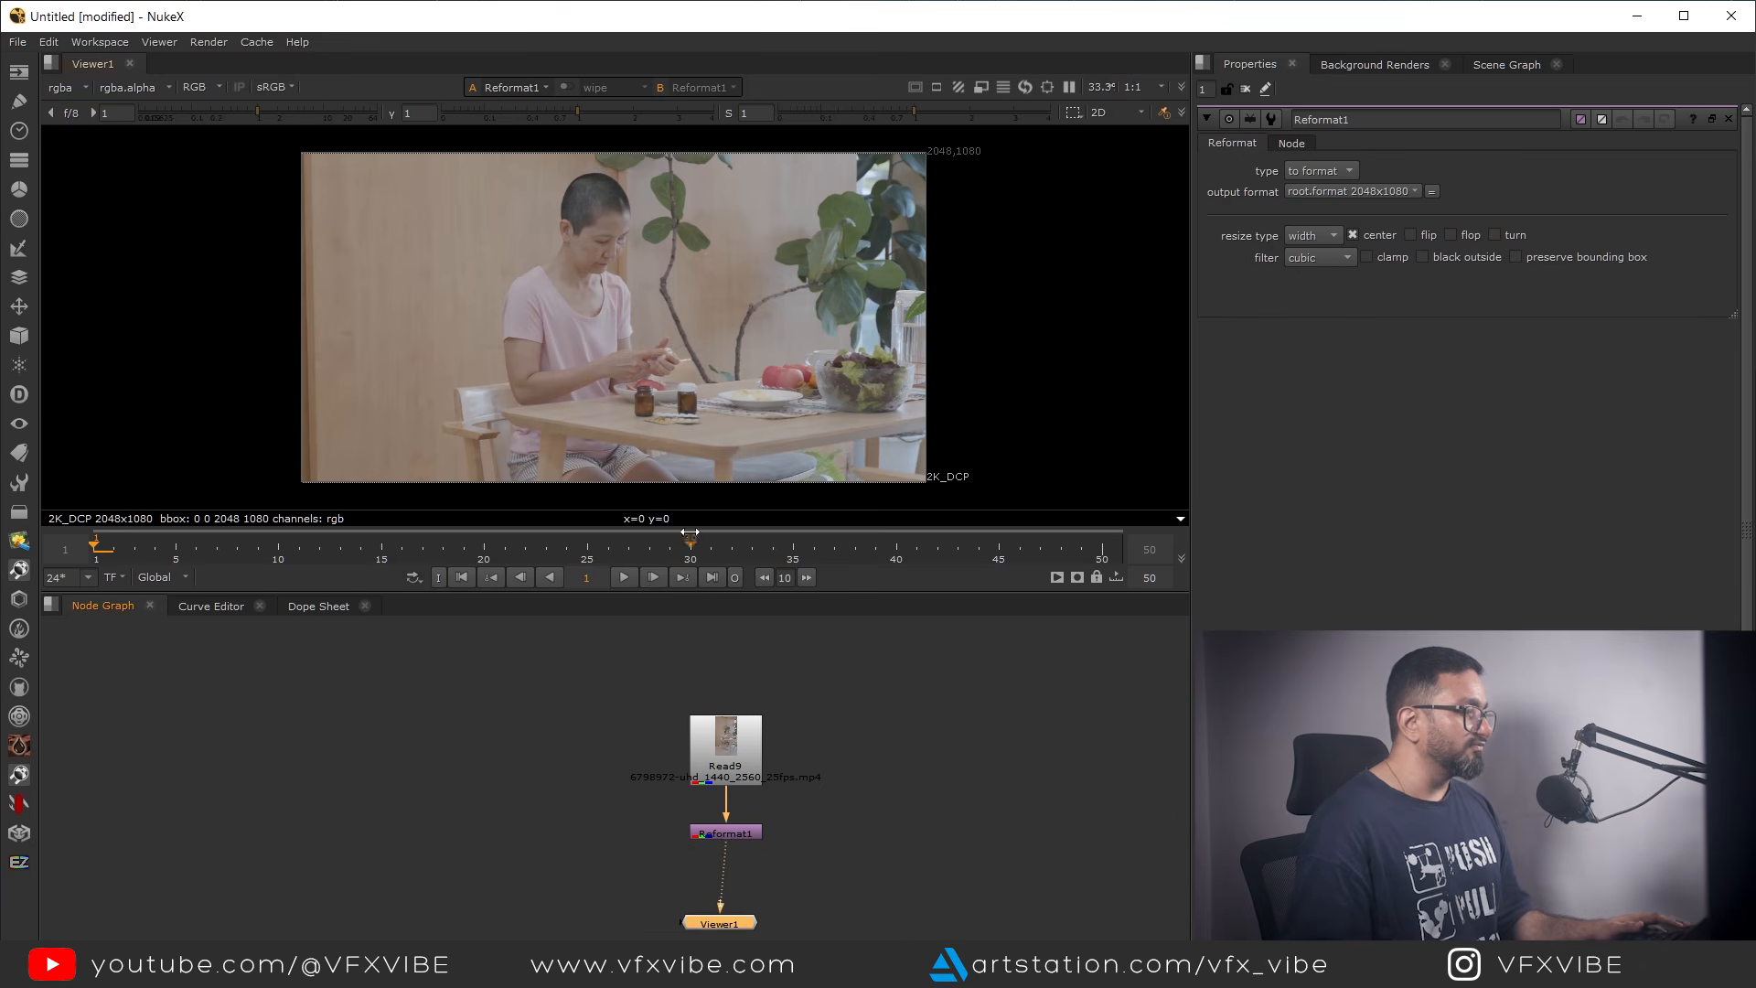
{"action": "middle_click_drag", "start_coordinate": [343, 731], "coordinate": [360, 740]}
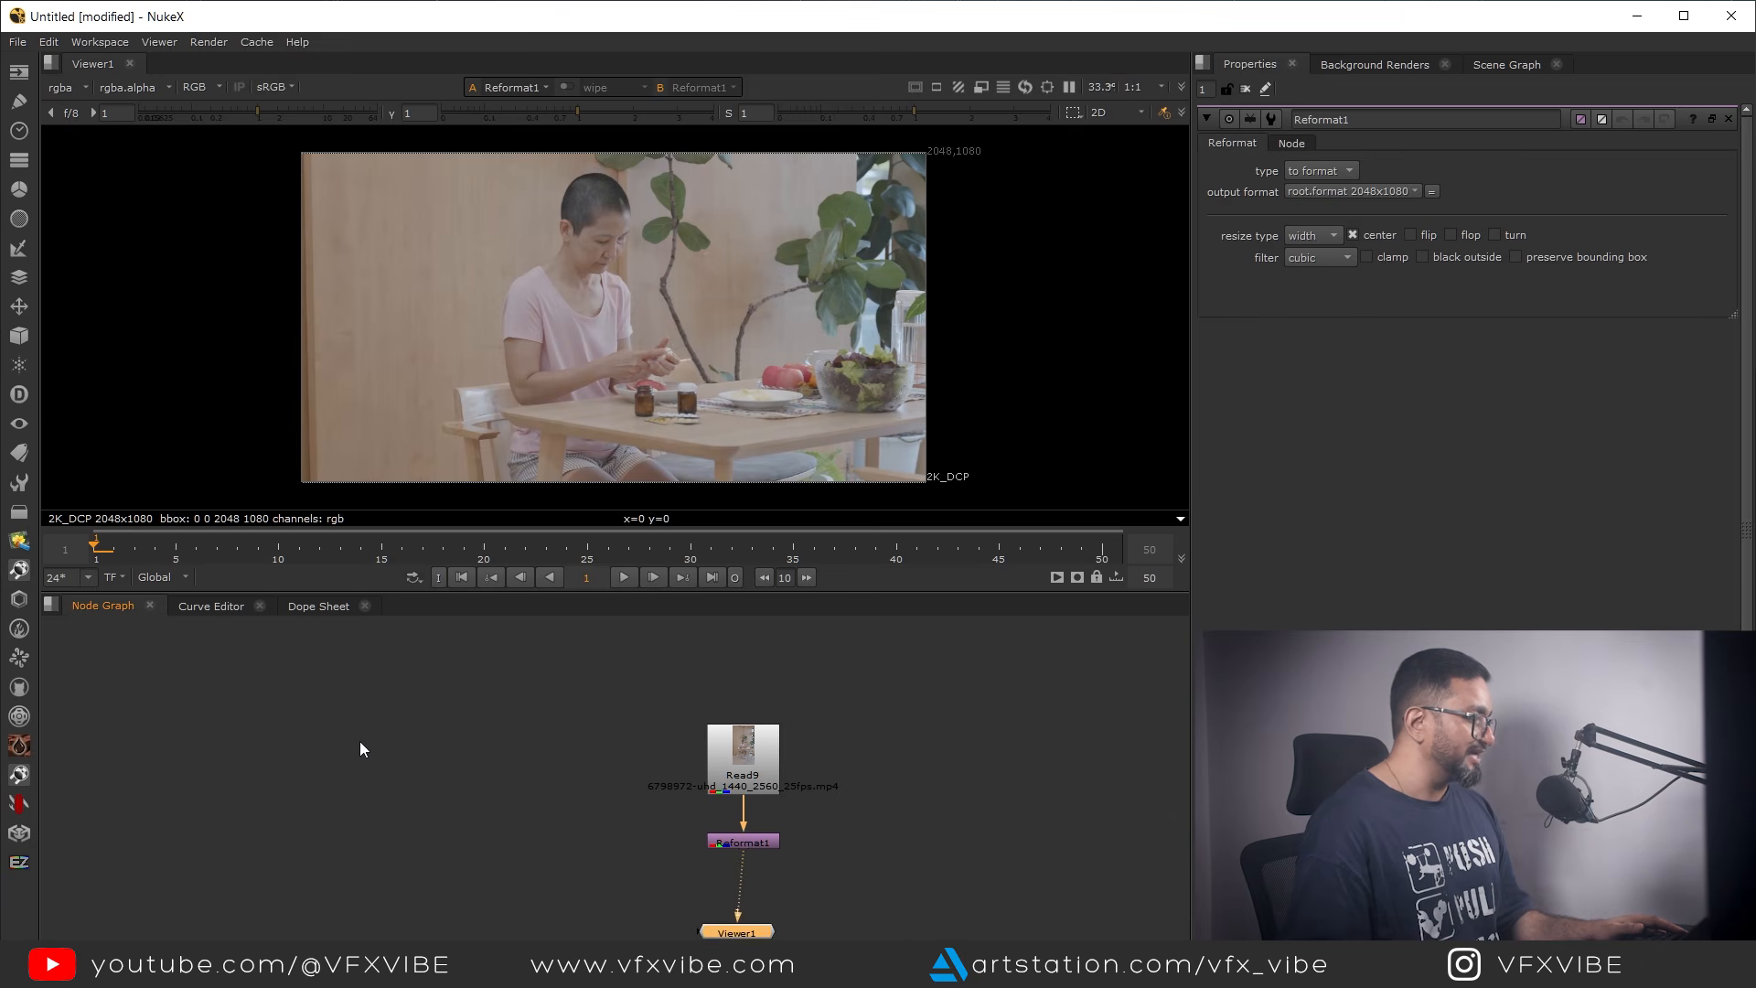
{"action": "left_click", "coordinate": [19, 606]}
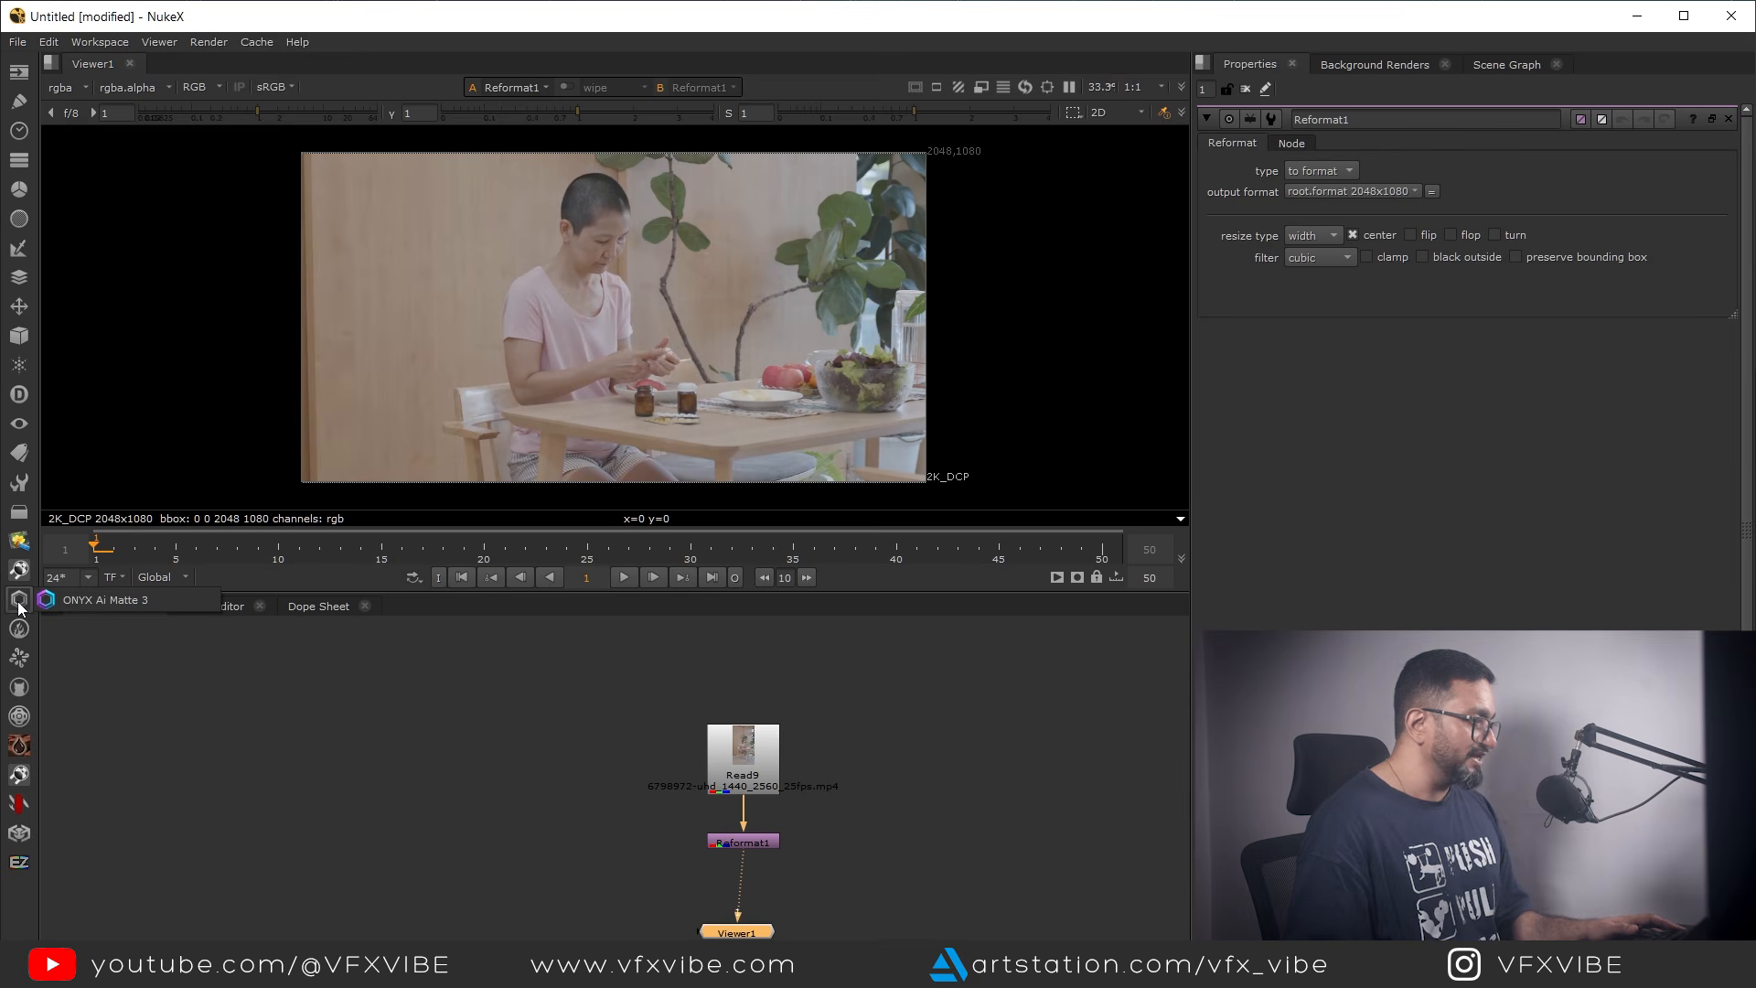
{"action": "left_click", "coordinate": [97, 611]}
{"action": "left_click_drag", "start_coordinate": [764, 843], "coordinate": [863, 848]}
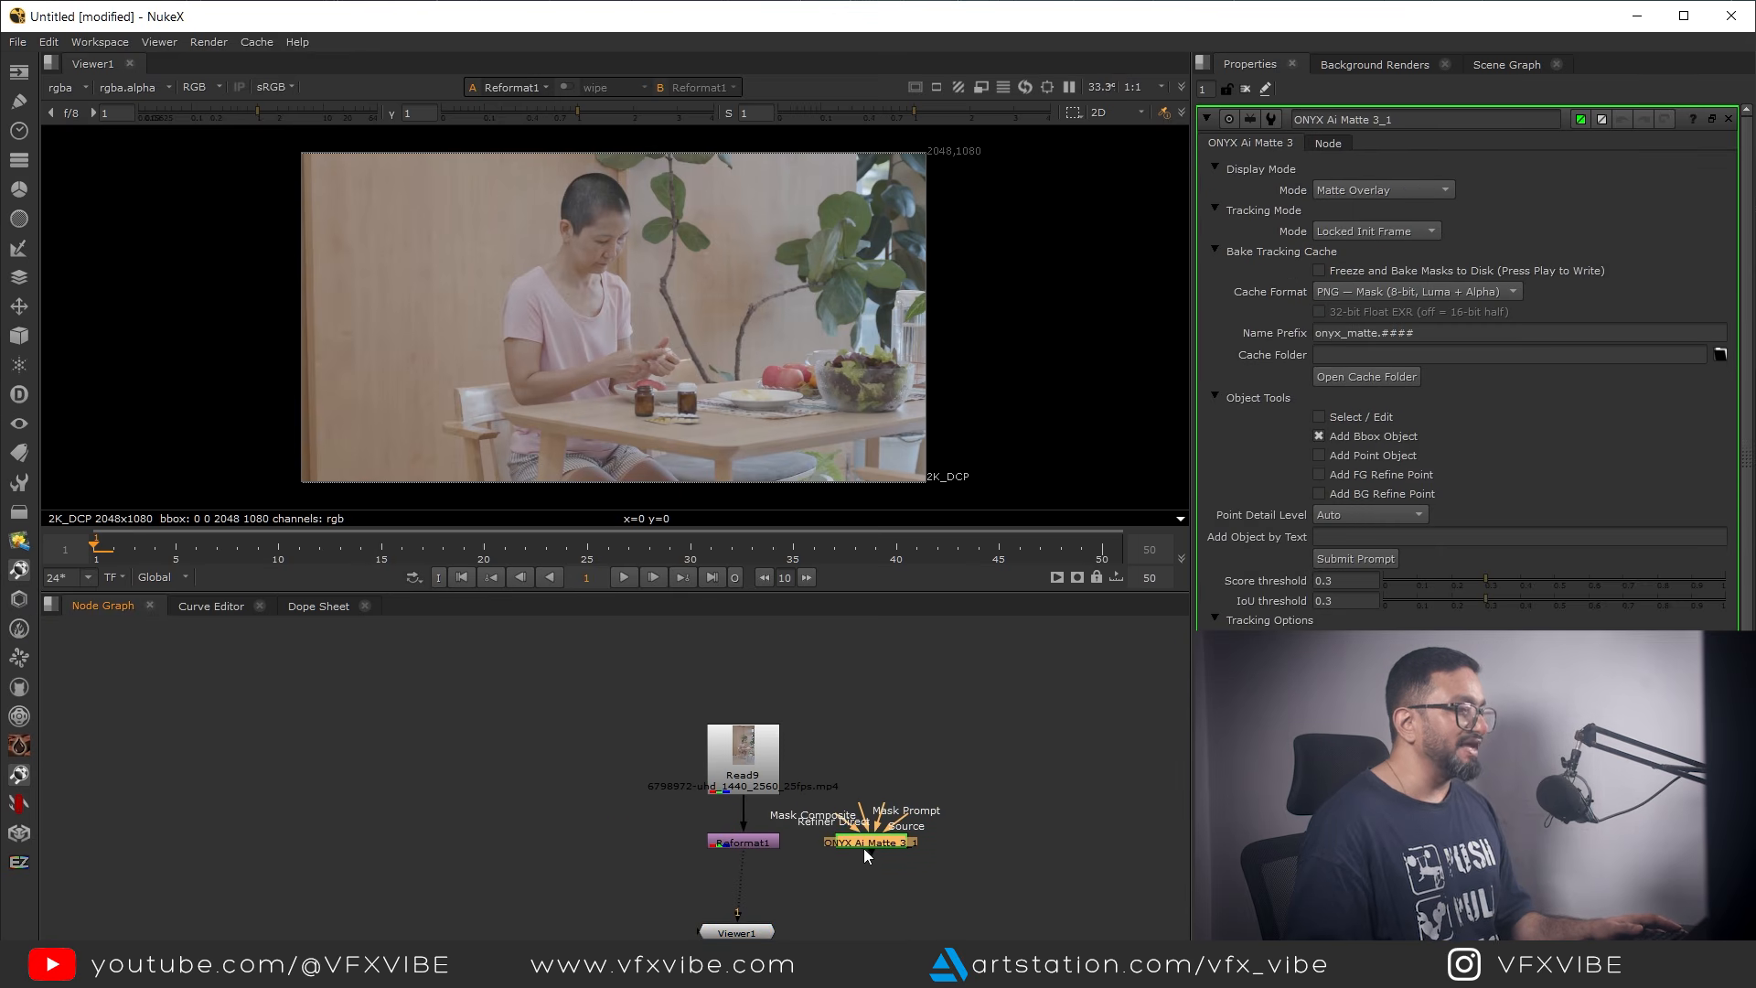
Insert the ONYX Ai Matte node into the connection below Reformat1 and display its output in the viewer
{"action": "scroll", "coordinate": [863, 848], "scroll_direction": "up", "scroll_amount": 5}
{"action": "left_click_drag", "start_coordinate": [966, 737], "coordinate": [1067, 726]}
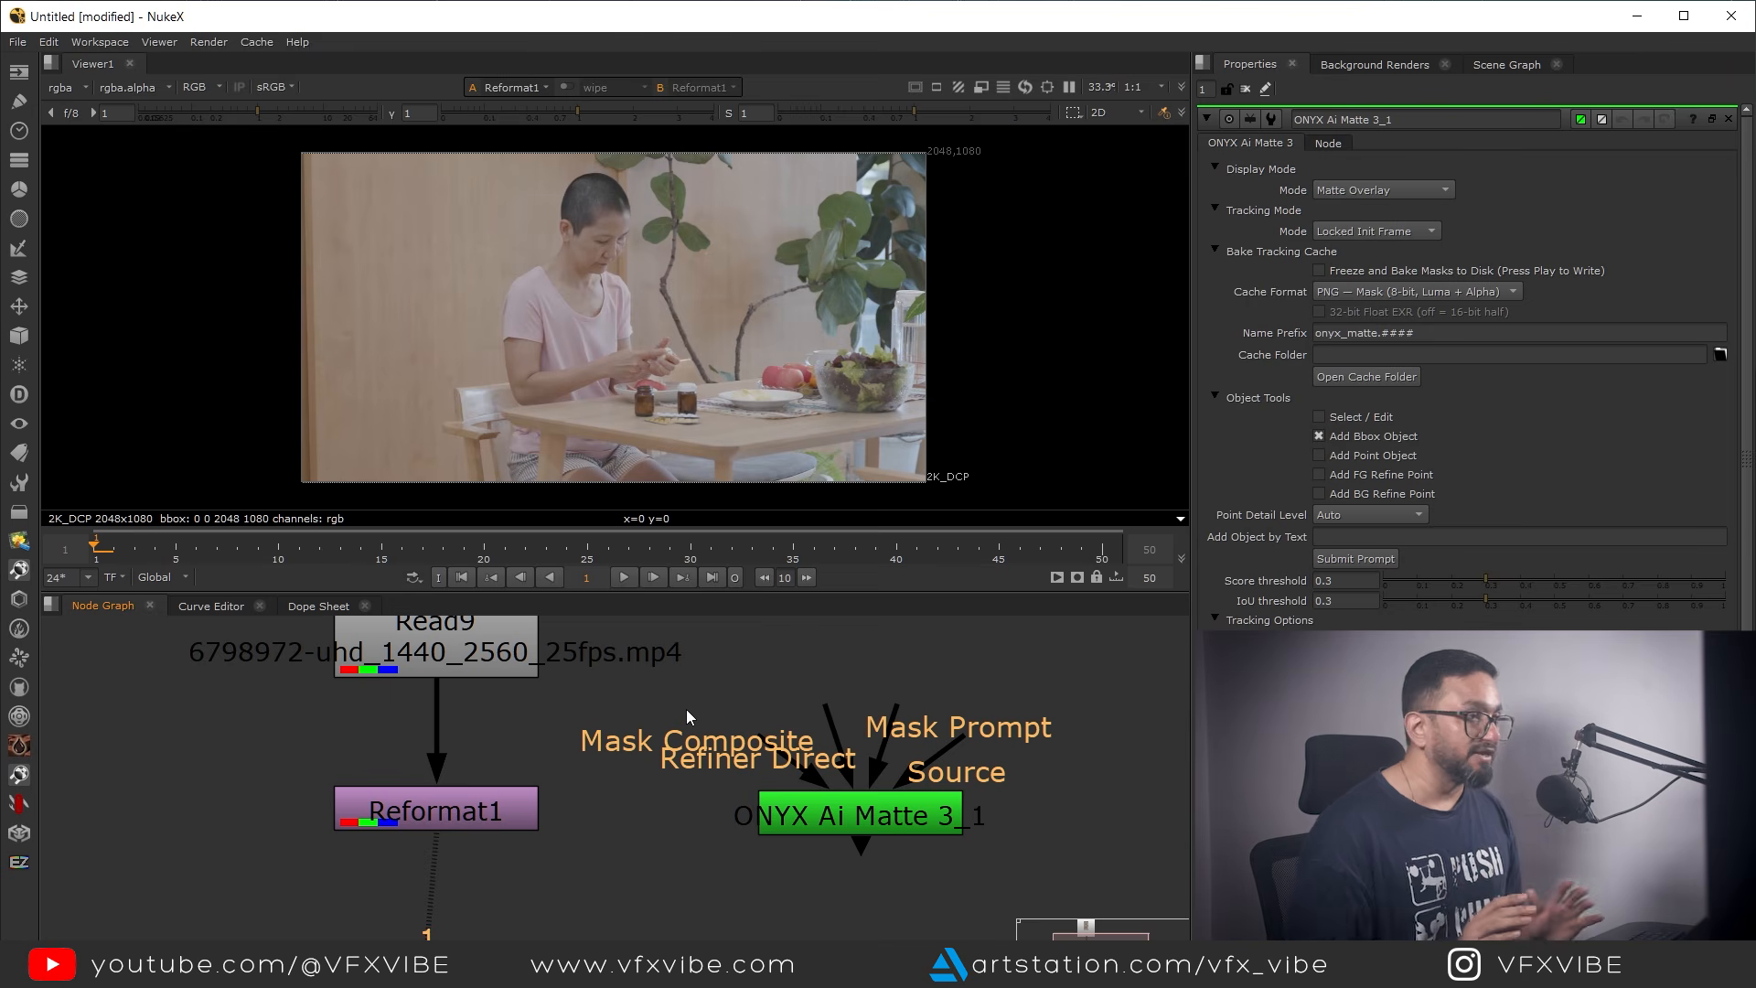
{"action": "left_click_drag", "start_coordinate": [818, 818], "coordinate": [595, 919]}
{"action": "scroll", "coordinate": [740, 865], "scroll_direction": "down", "scroll_amount": 4}
{"action": "key", "text": "1"}
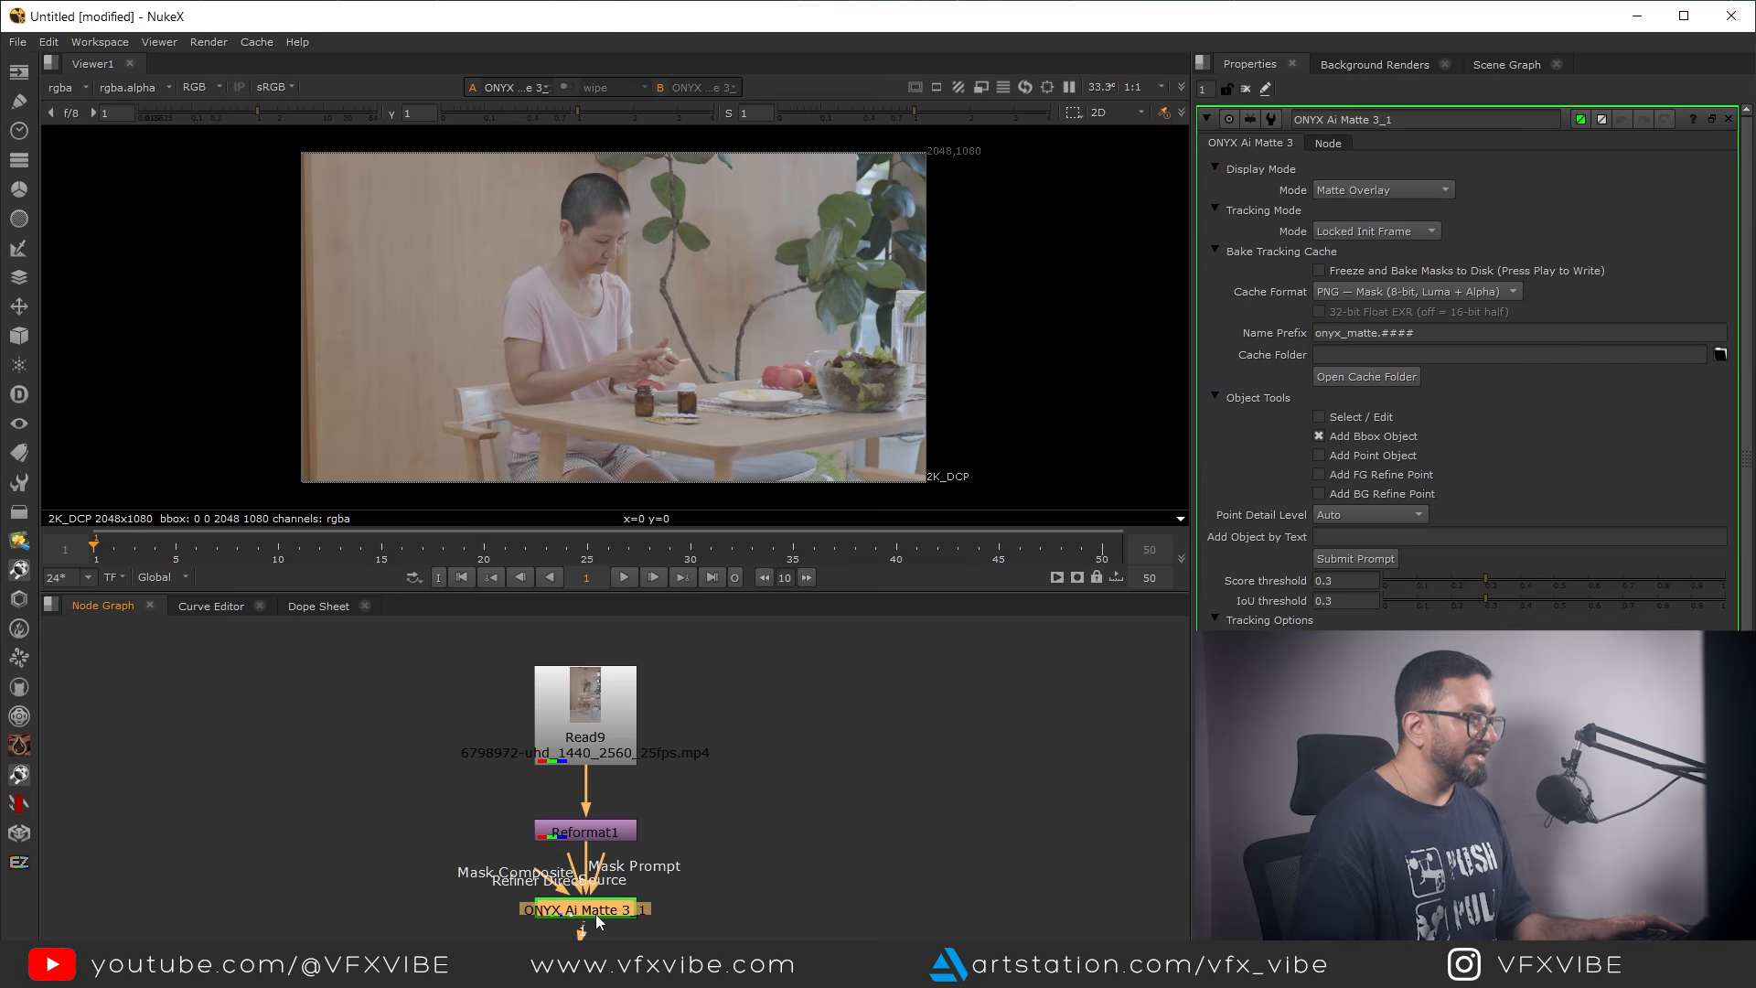
Draw a bounding box object around the seated woman's head and chest on frame 1
{"action": "middle_click_drag", "start_coordinate": [1058, 266], "coordinate": [1133, 277]}
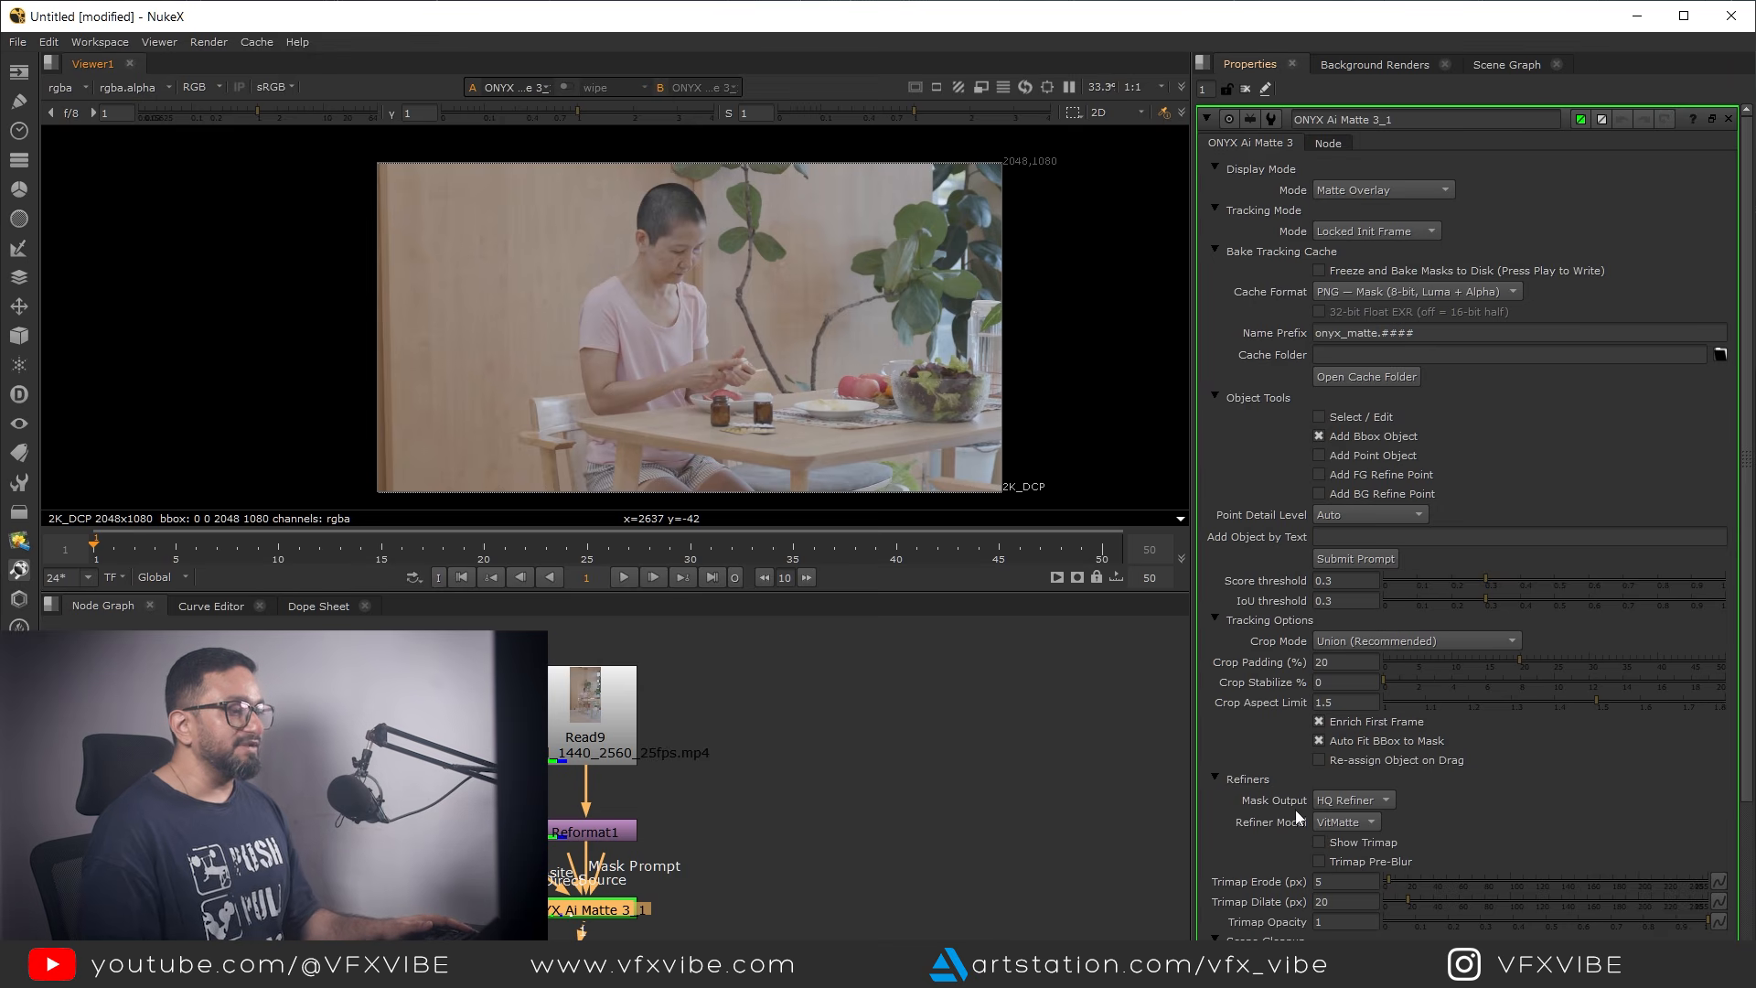
{"action": "scroll", "coordinate": [1244, 849], "scroll_direction": "down", "scroll_amount": 3}
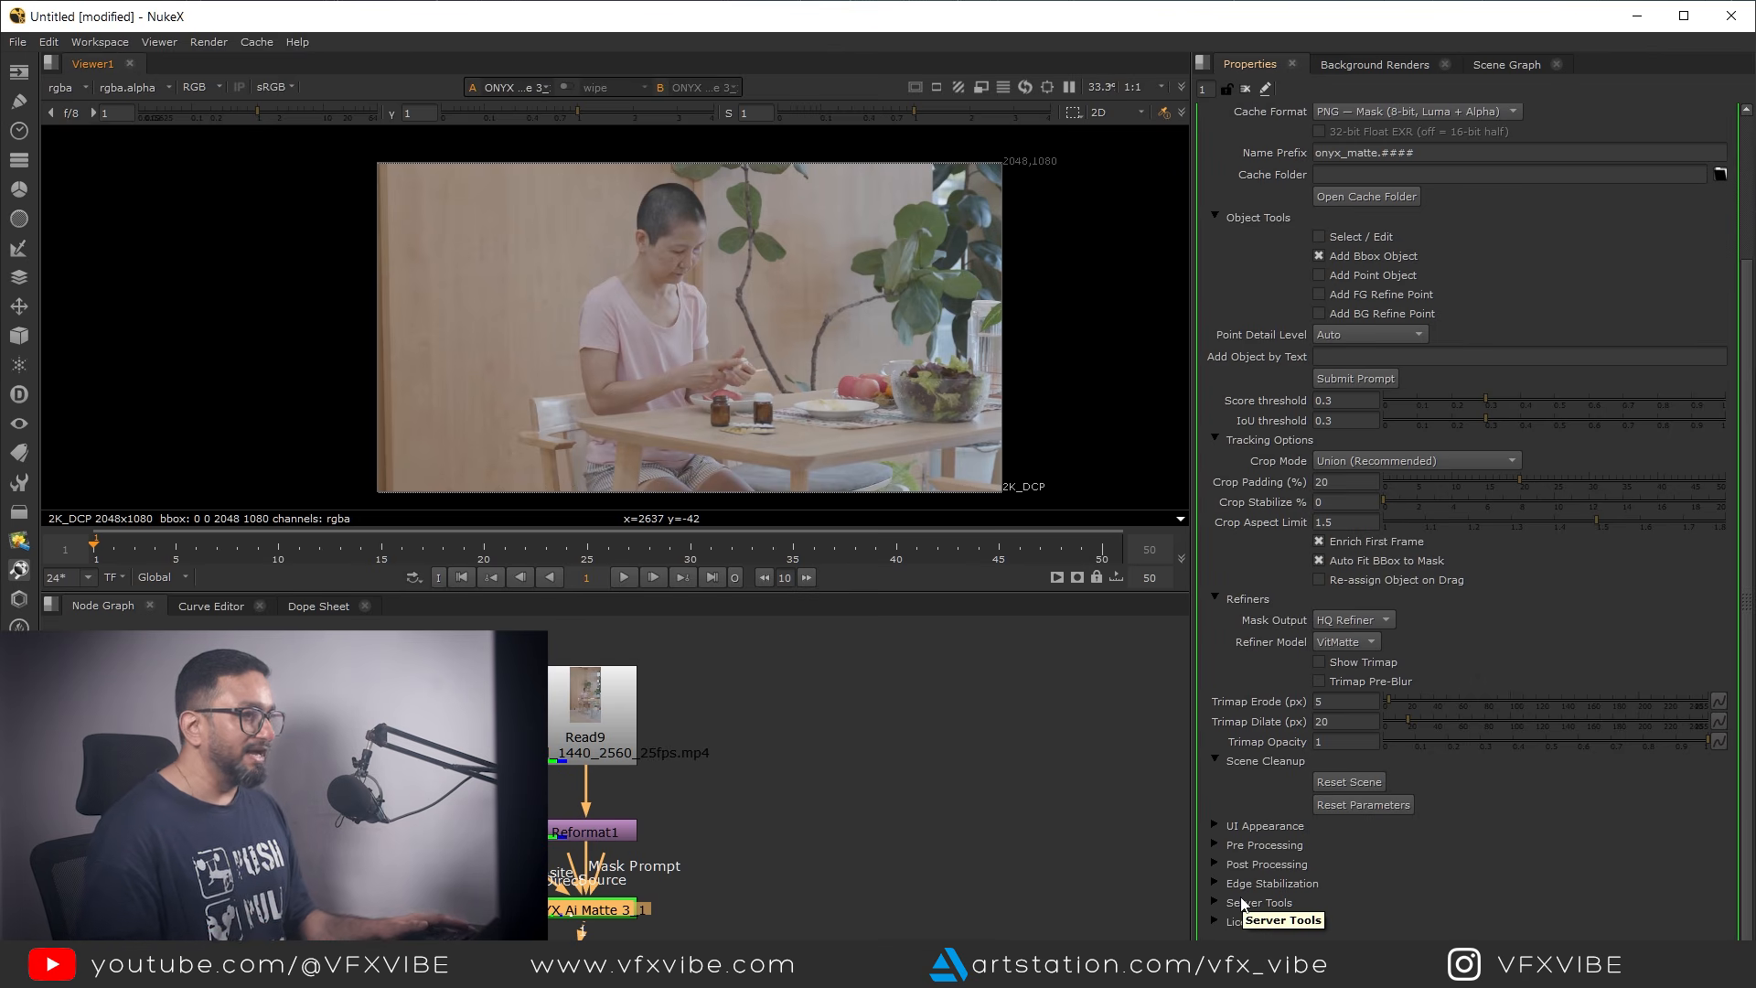
{"action": "scroll", "coordinate": [1363, 549], "scroll_direction": "up", "scroll_amount": 3}
{"action": "scroll", "coordinate": [1370, 560], "scroll_direction": "up", "scroll_amount": 1}
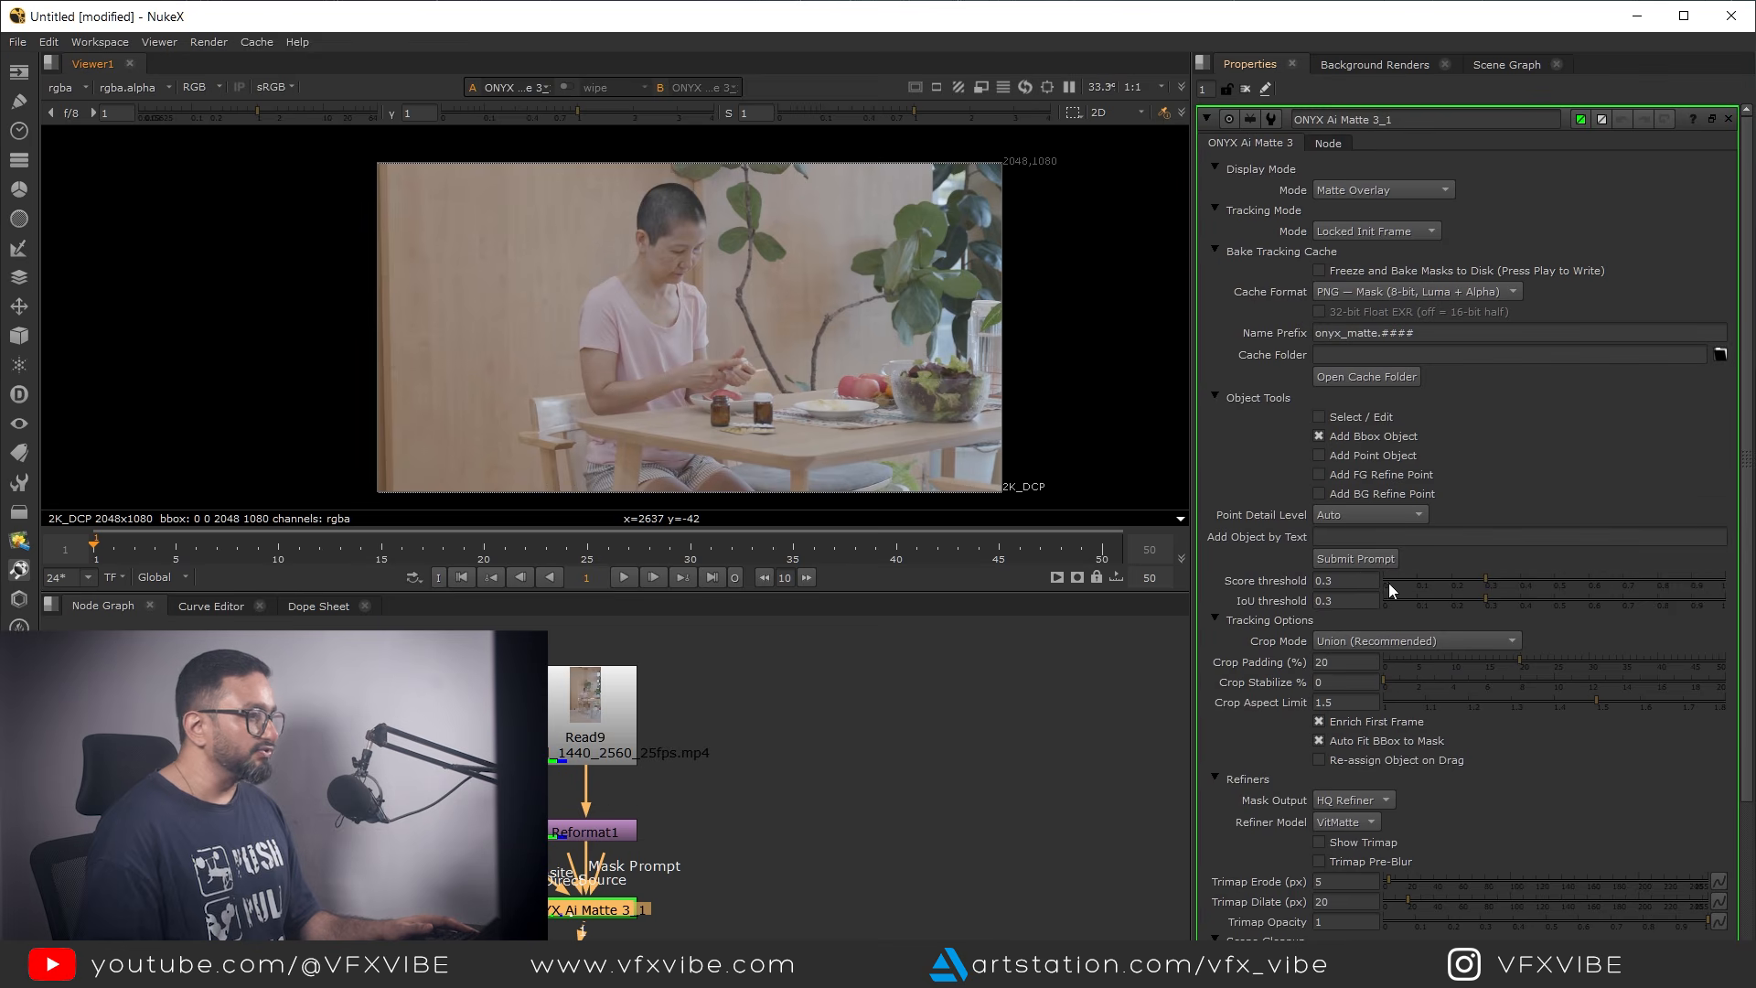
{"action": "middle_click_drag", "start_coordinate": [702, 415], "coordinate": [749, 371]}
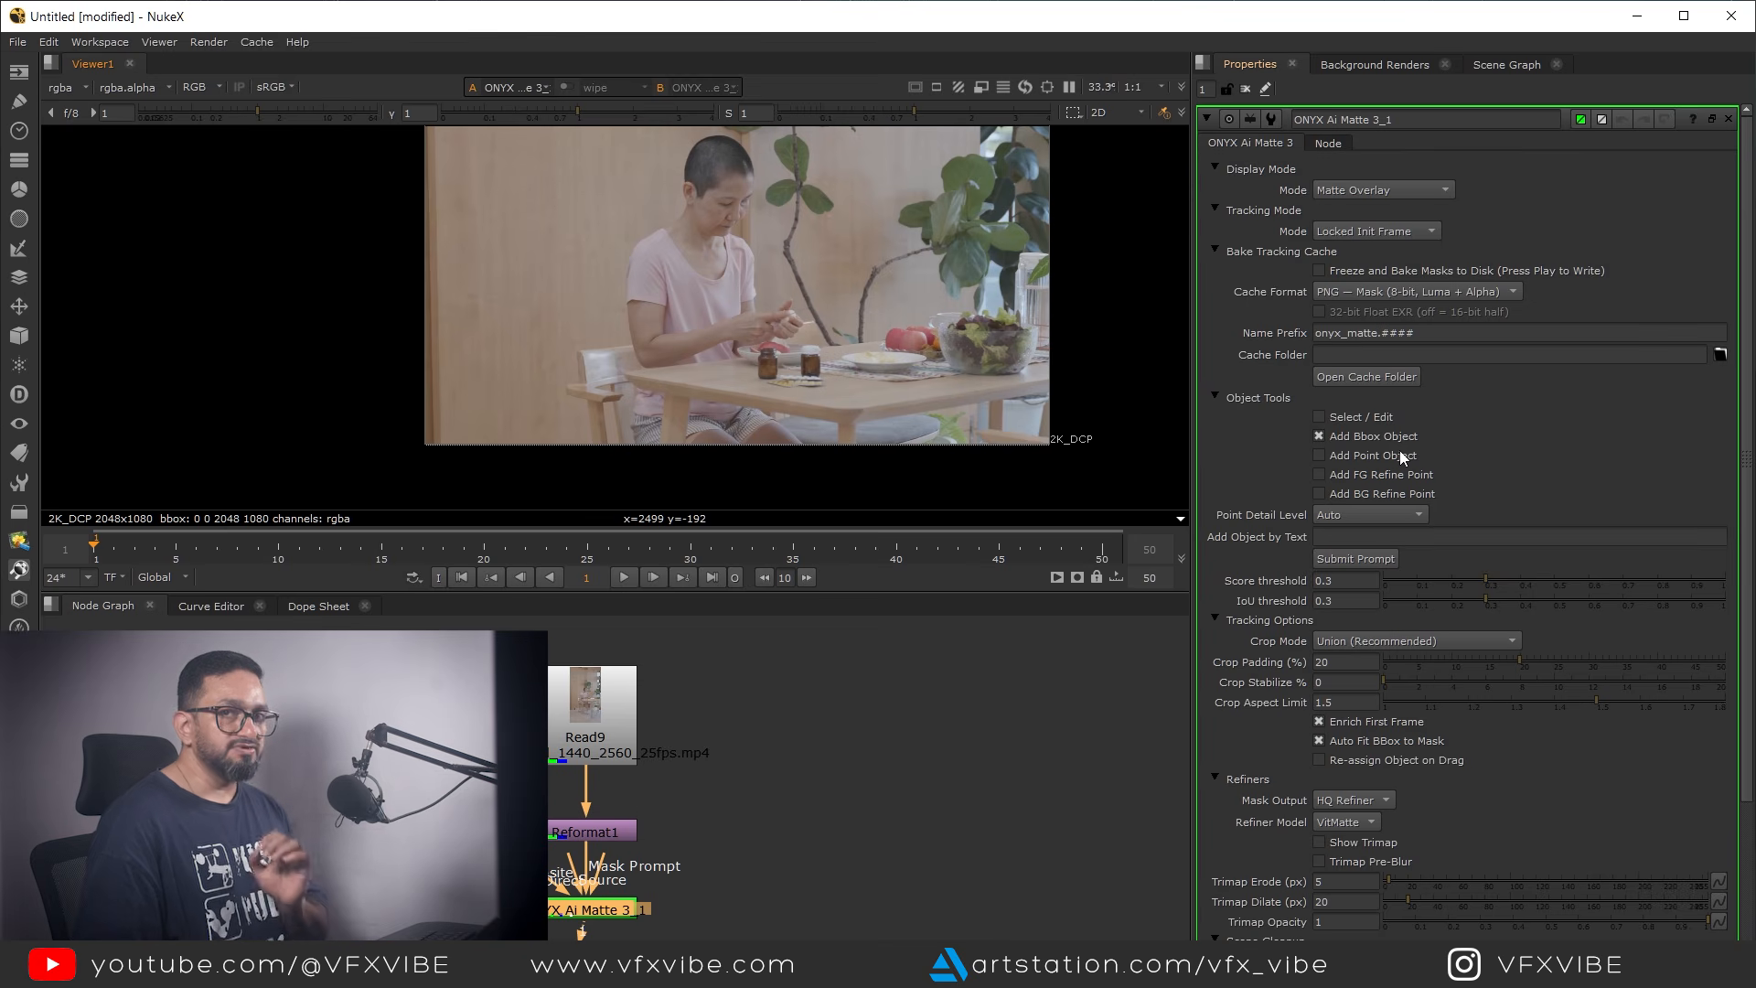
{"action": "middle_click_drag", "start_coordinate": [698, 269], "coordinate": [700, 338]}
{"action": "scroll", "coordinate": [717, 322], "scroll_direction": "up", "scroll_amount": 2}
{"action": "scroll", "coordinate": [717, 298], "scroll_direction": "down", "scroll_amount": 1}
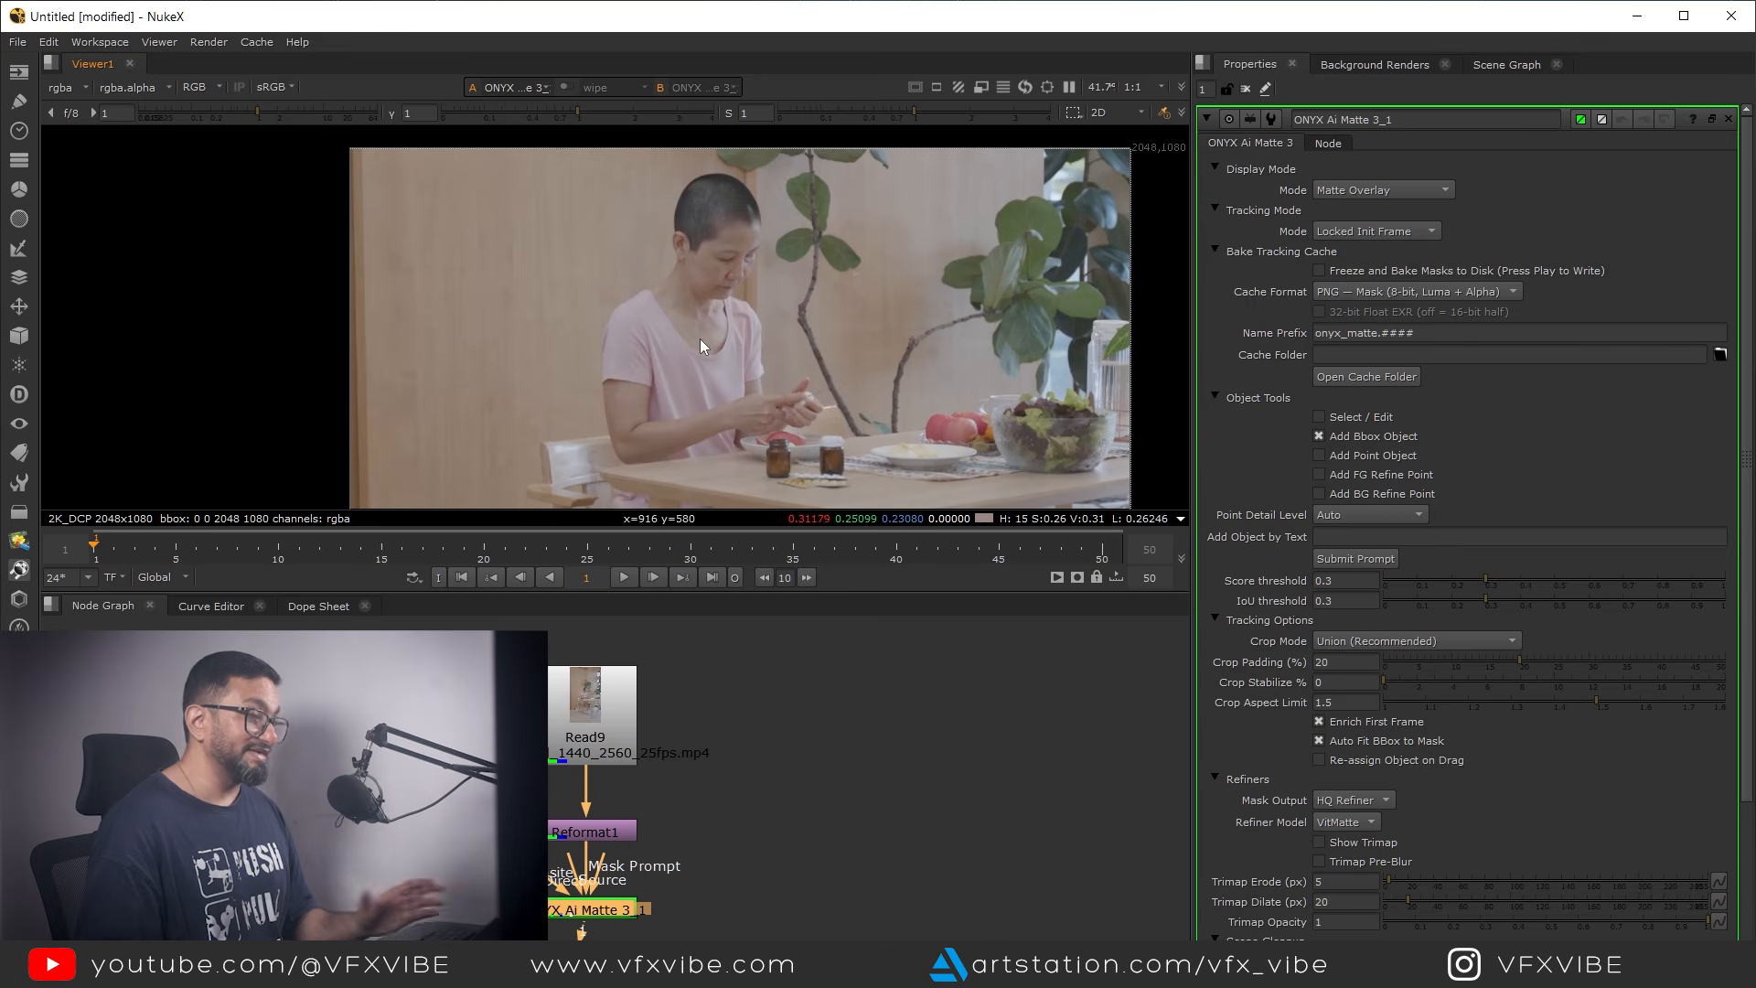
{"action": "left_click_drag", "start_coordinate": [627, 188], "coordinate": [769, 394]}
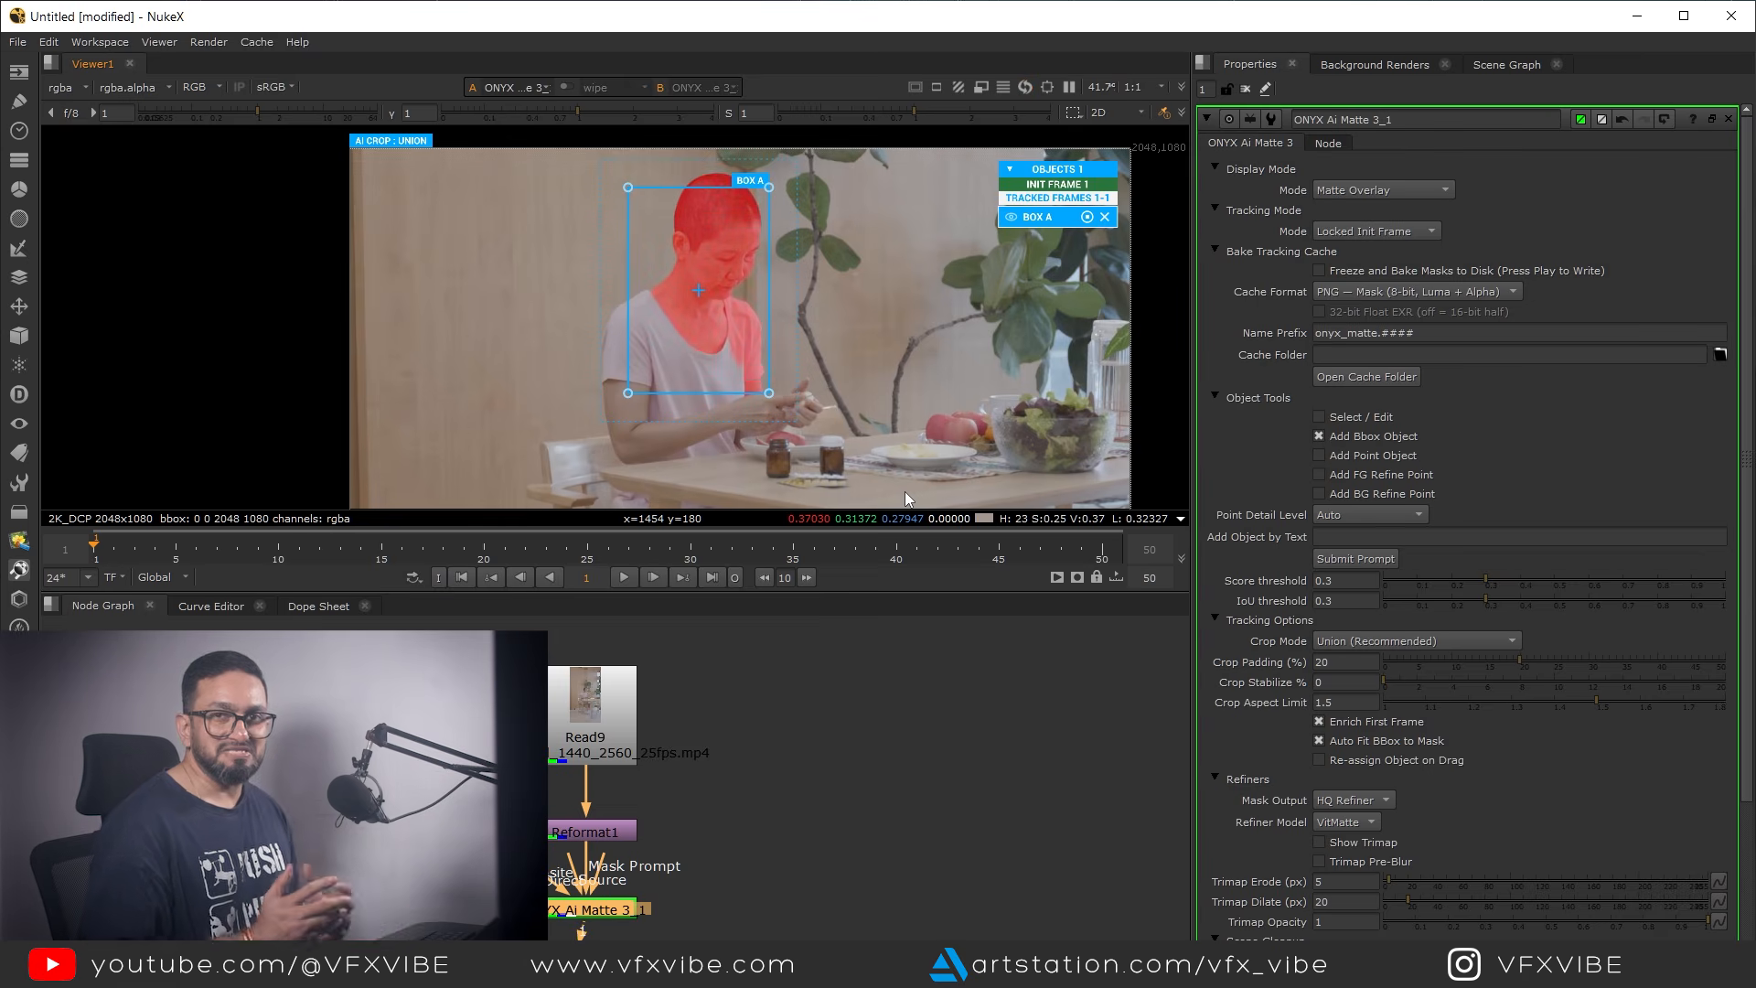
Enlarge Box A in the full-size viewer so it covers the woman's body from above her head down to the tabletop
{"action": "middle_click_drag", "start_coordinate": [672, 356], "coordinate": [718, 318]}
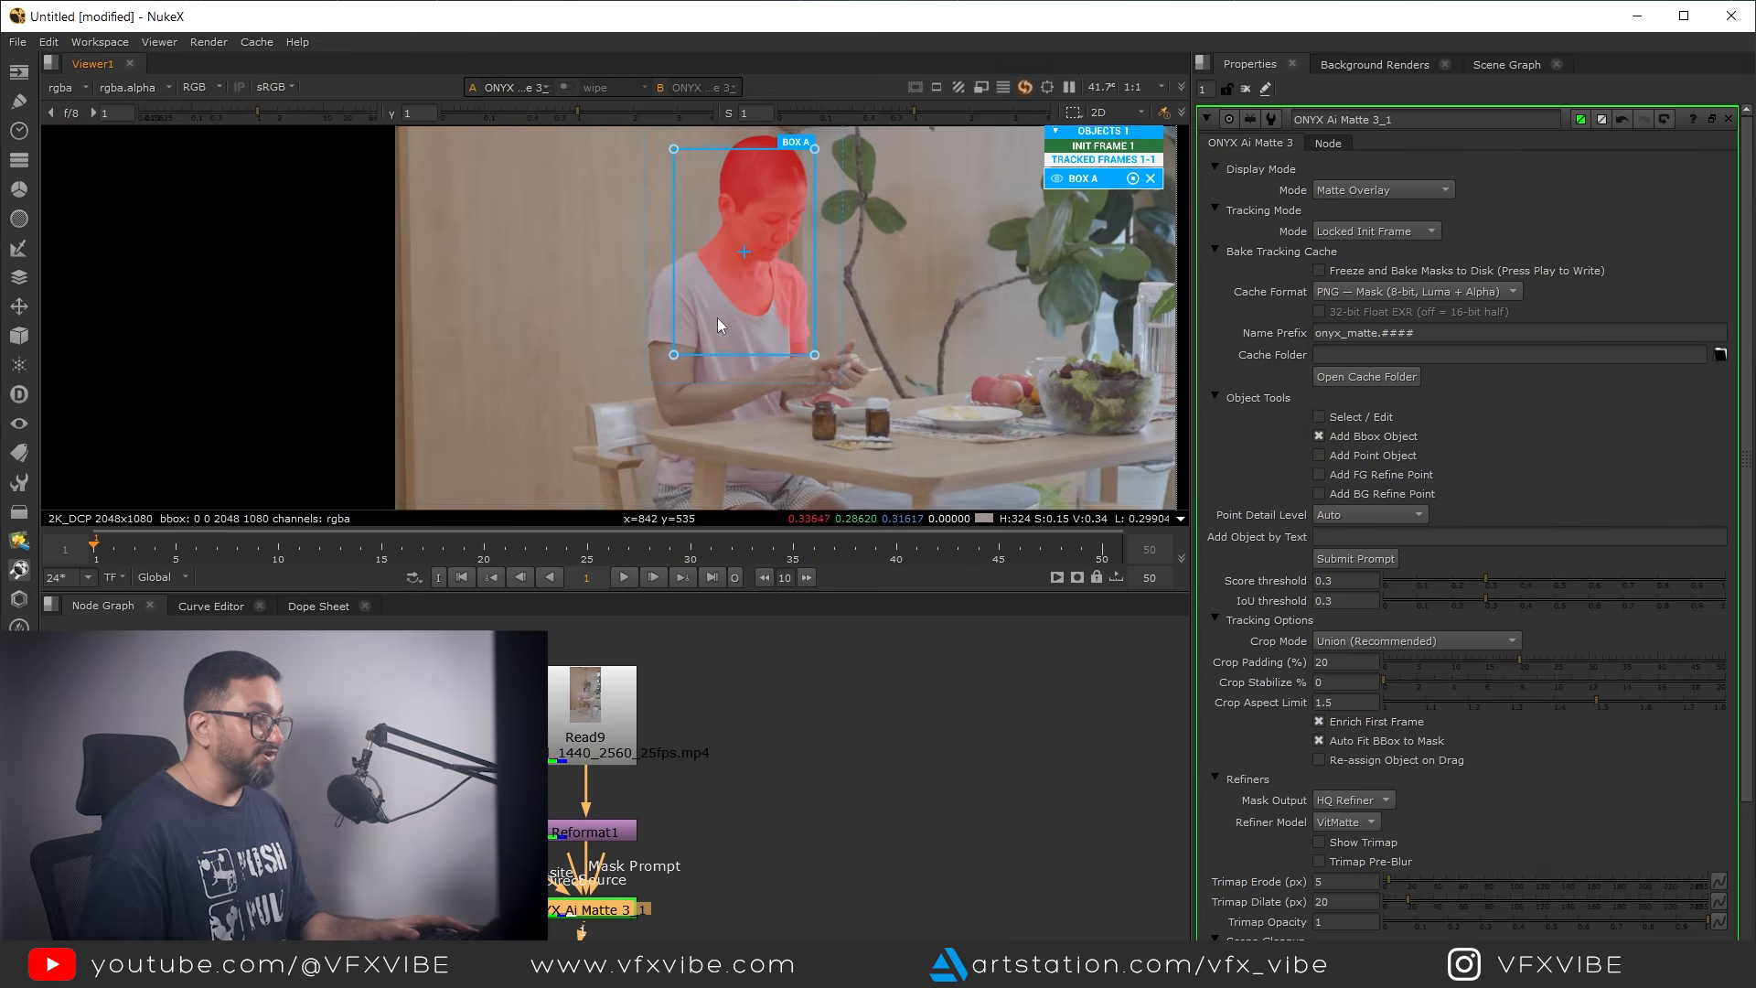
{"action": "key", "text": "space"}
{"action": "middle_click_drag", "start_coordinate": [876, 454], "coordinate": [909, 509]}
{"action": "left_click_drag", "start_coordinate": [816, 520], "coordinate": [699, 687]}
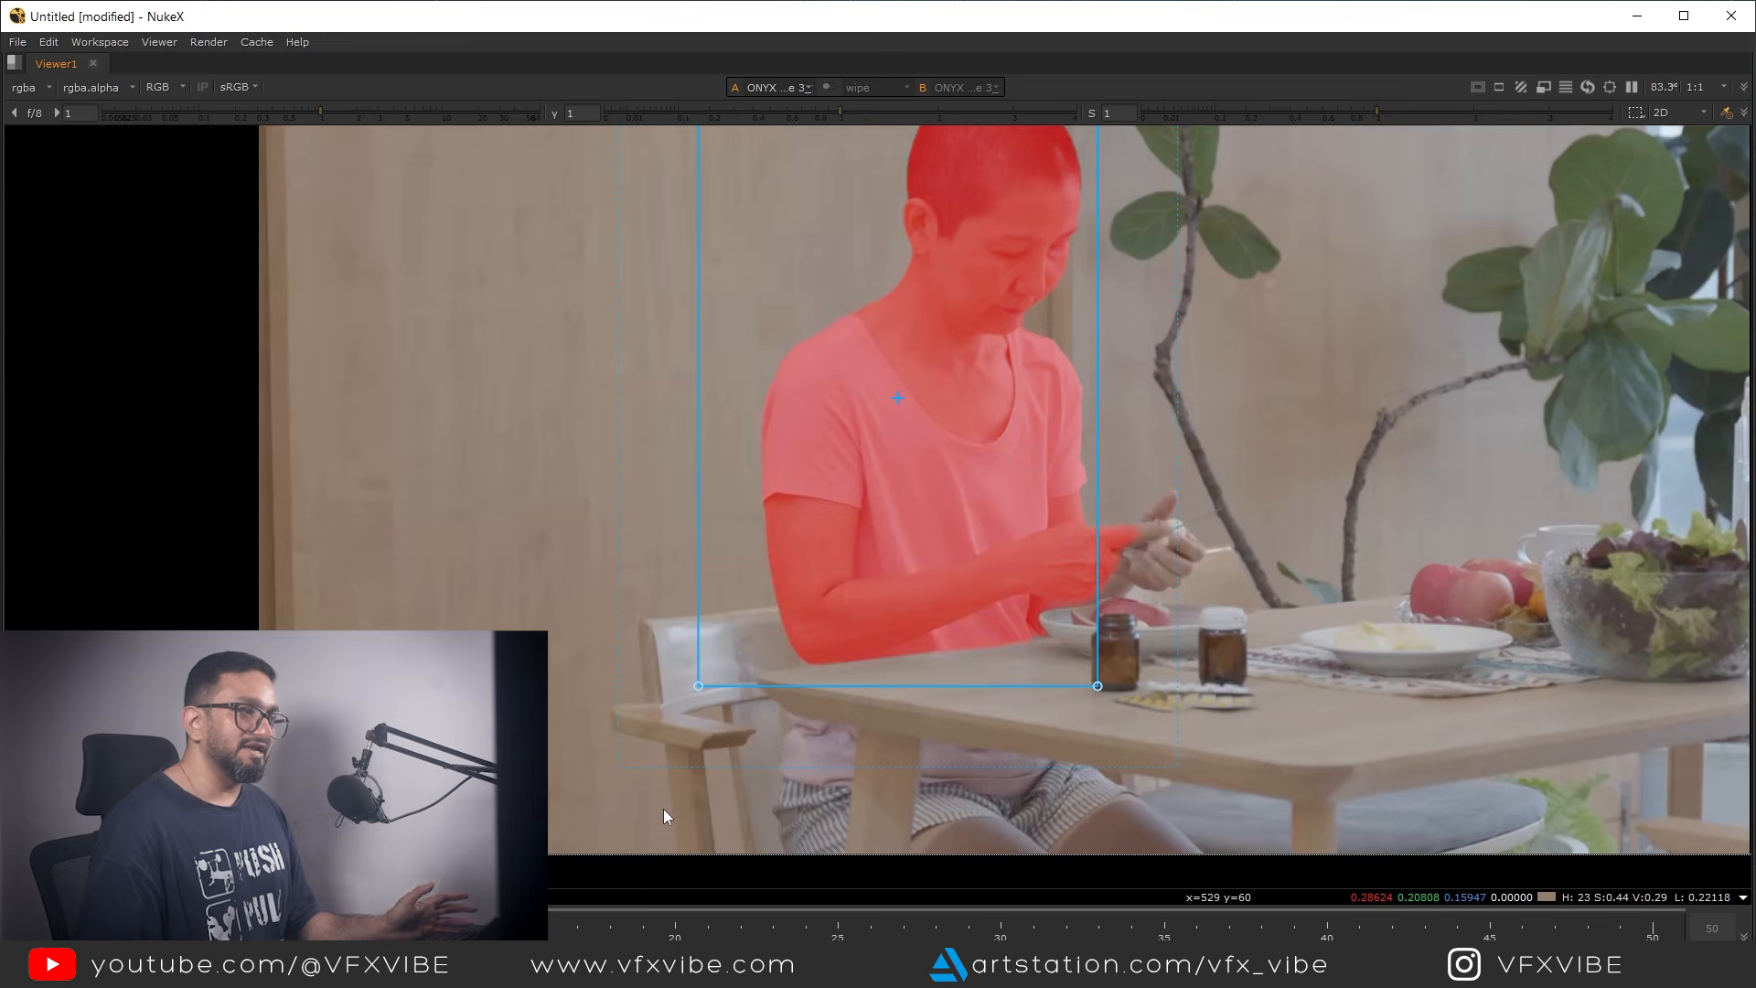
{"action": "scroll", "coordinate": [924, 591], "scroll_direction": "up", "scroll_amount": 4}
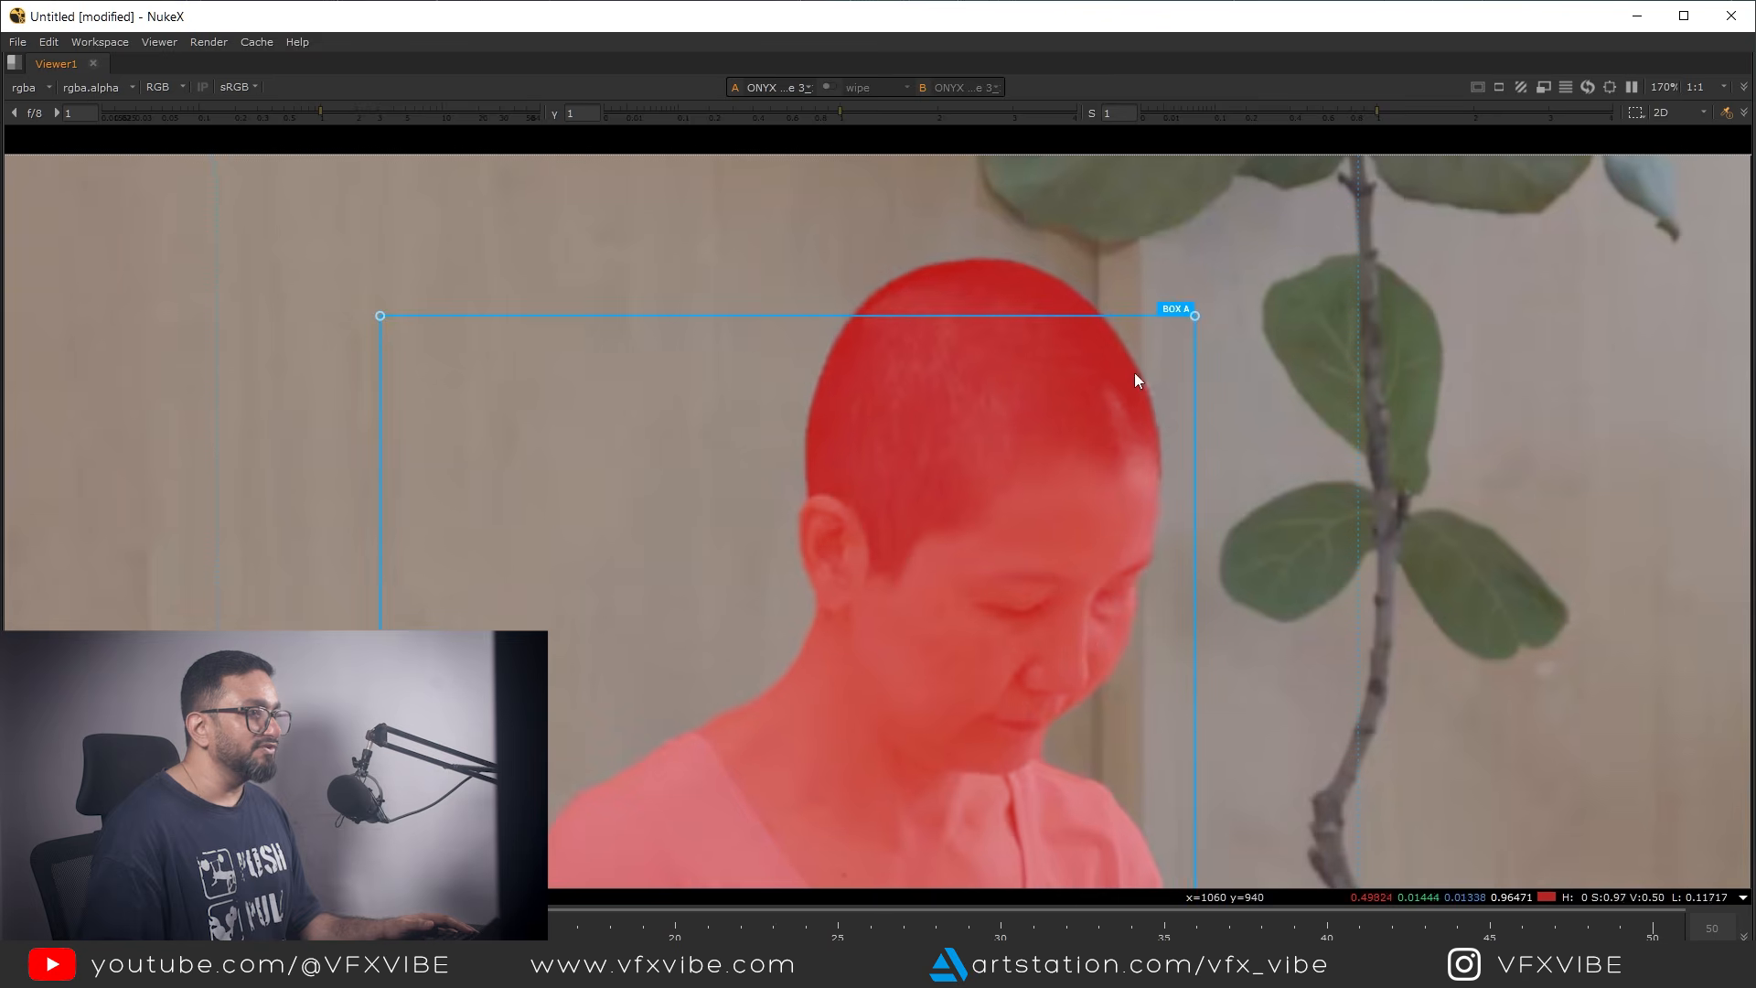
{"action": "left_click_drag", "start_coordinate": [1198, 315], "coordinate": [1220, 271]}
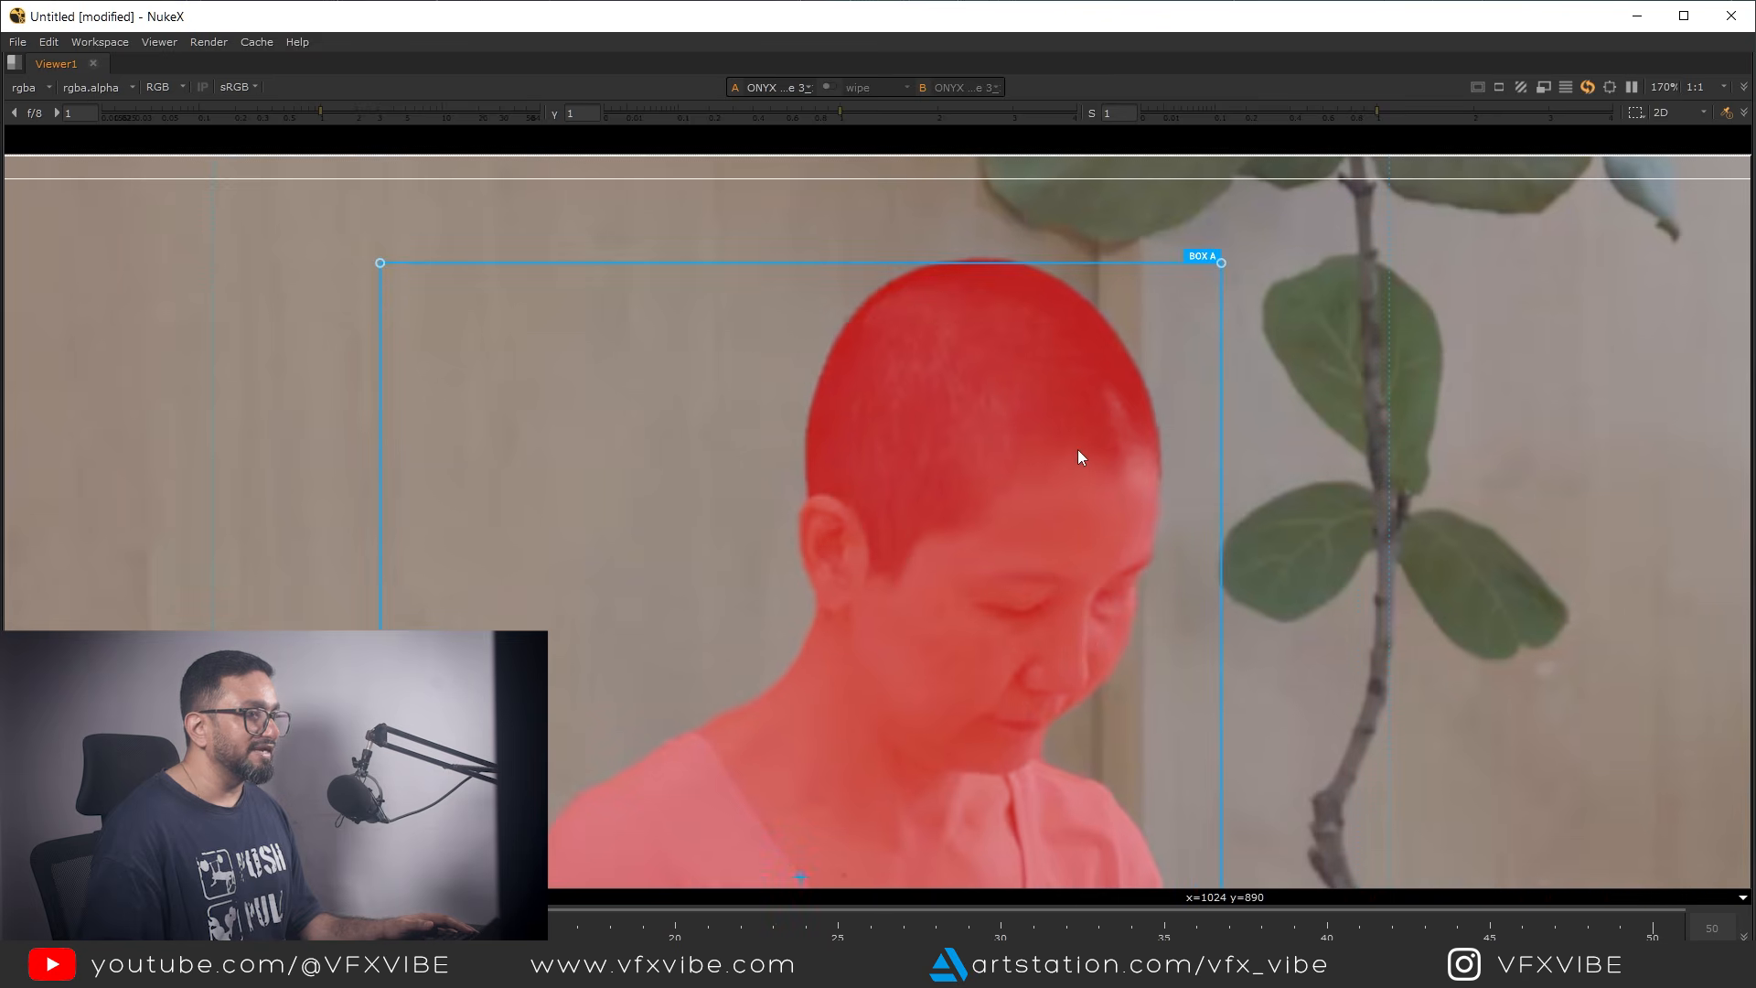
Examine the matte overlay on the woman, especially around the hands that extend beyond Box A
{"action": "scroll", "coordinate": [1036, 499], "scroll_direction": "down", "scroll_amount": 3}
{"action": "scroll", "coordinate": [1012, 535], "scroll_direction": "down", "scroll_amount": 2}
{"action": "scroll", "coordinate": [977, 529], "scroll_direction": "up", "scroll_amount": 5}
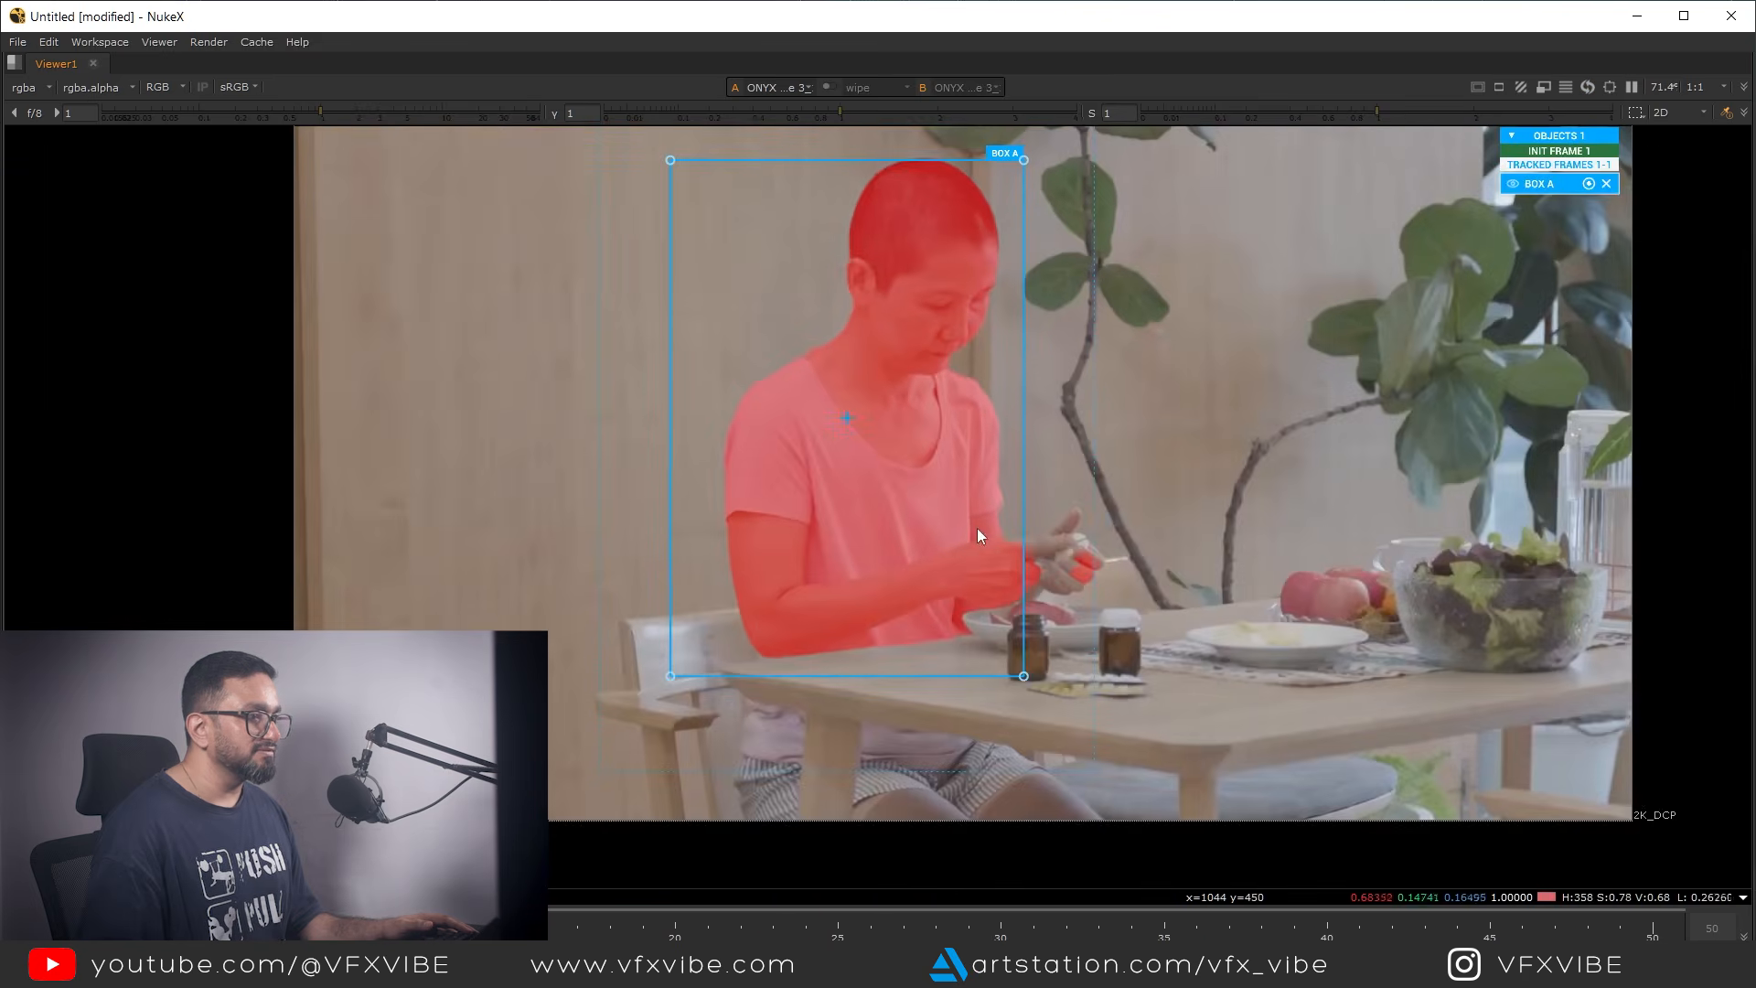
{"action": "scroll", "coordinate": [1084, 494], "scroll_direction": "down", "scroll_amount": 4}
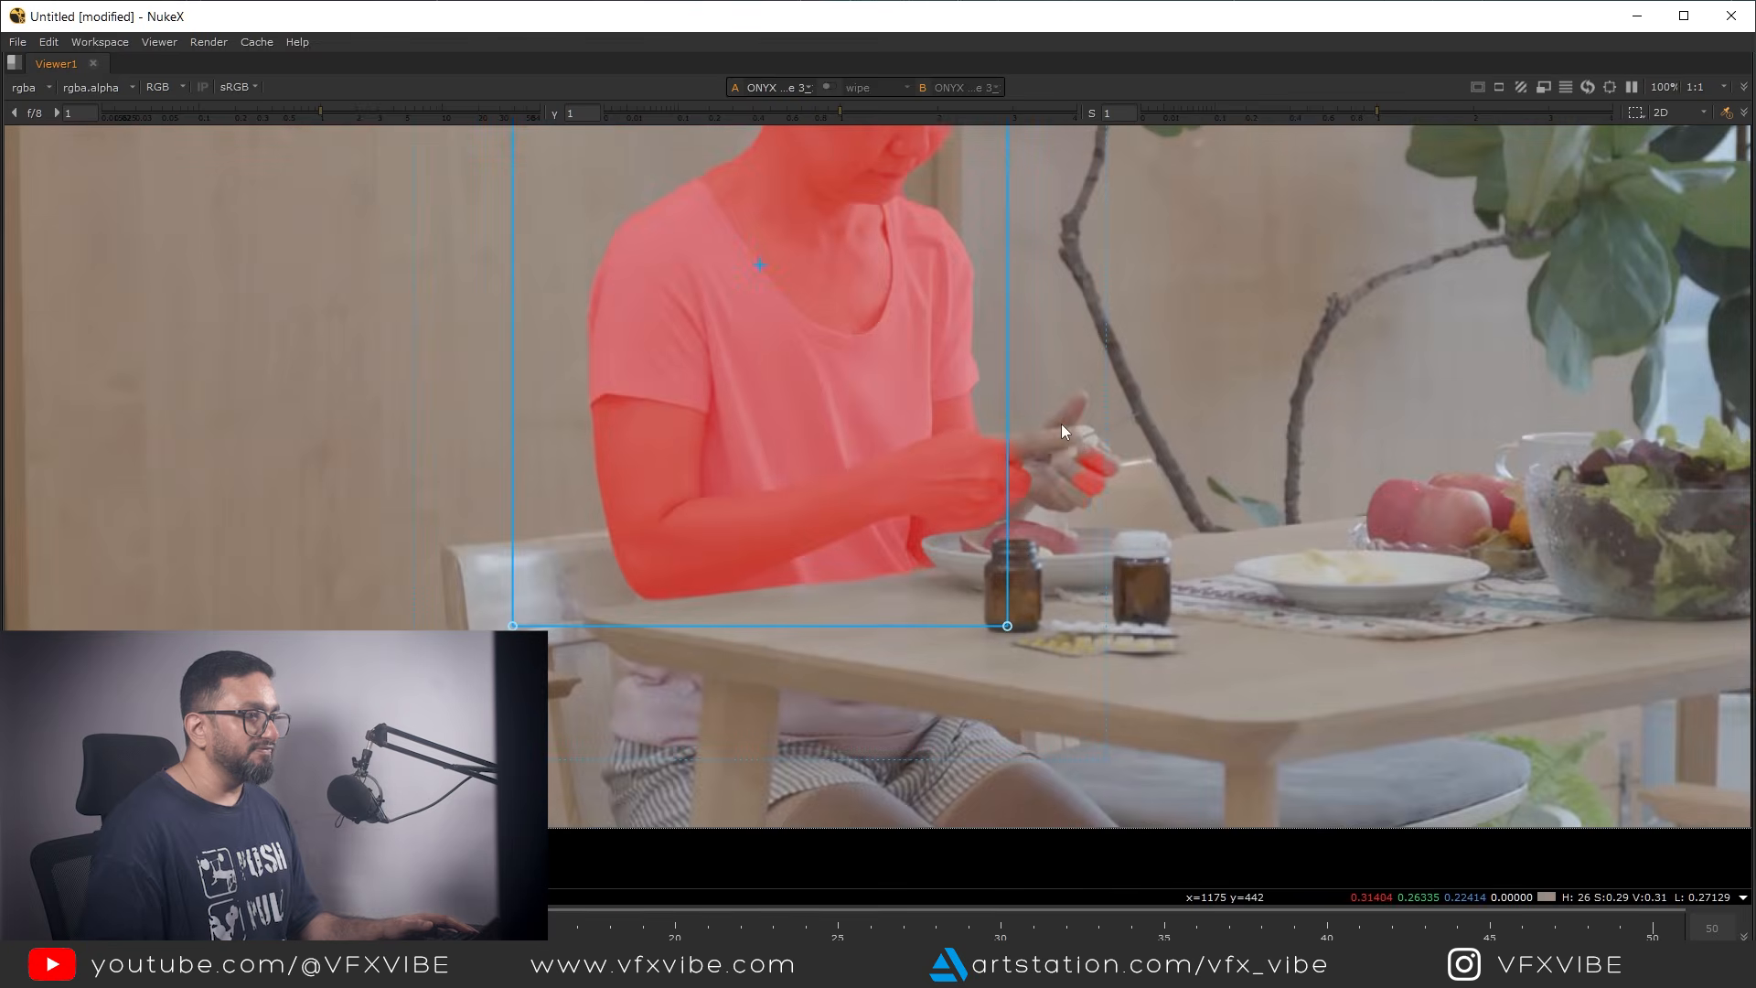
{"action": "scroll", "coordinate": [1061, 425], "scroll_direction": "up", "scroll_amount": 4}
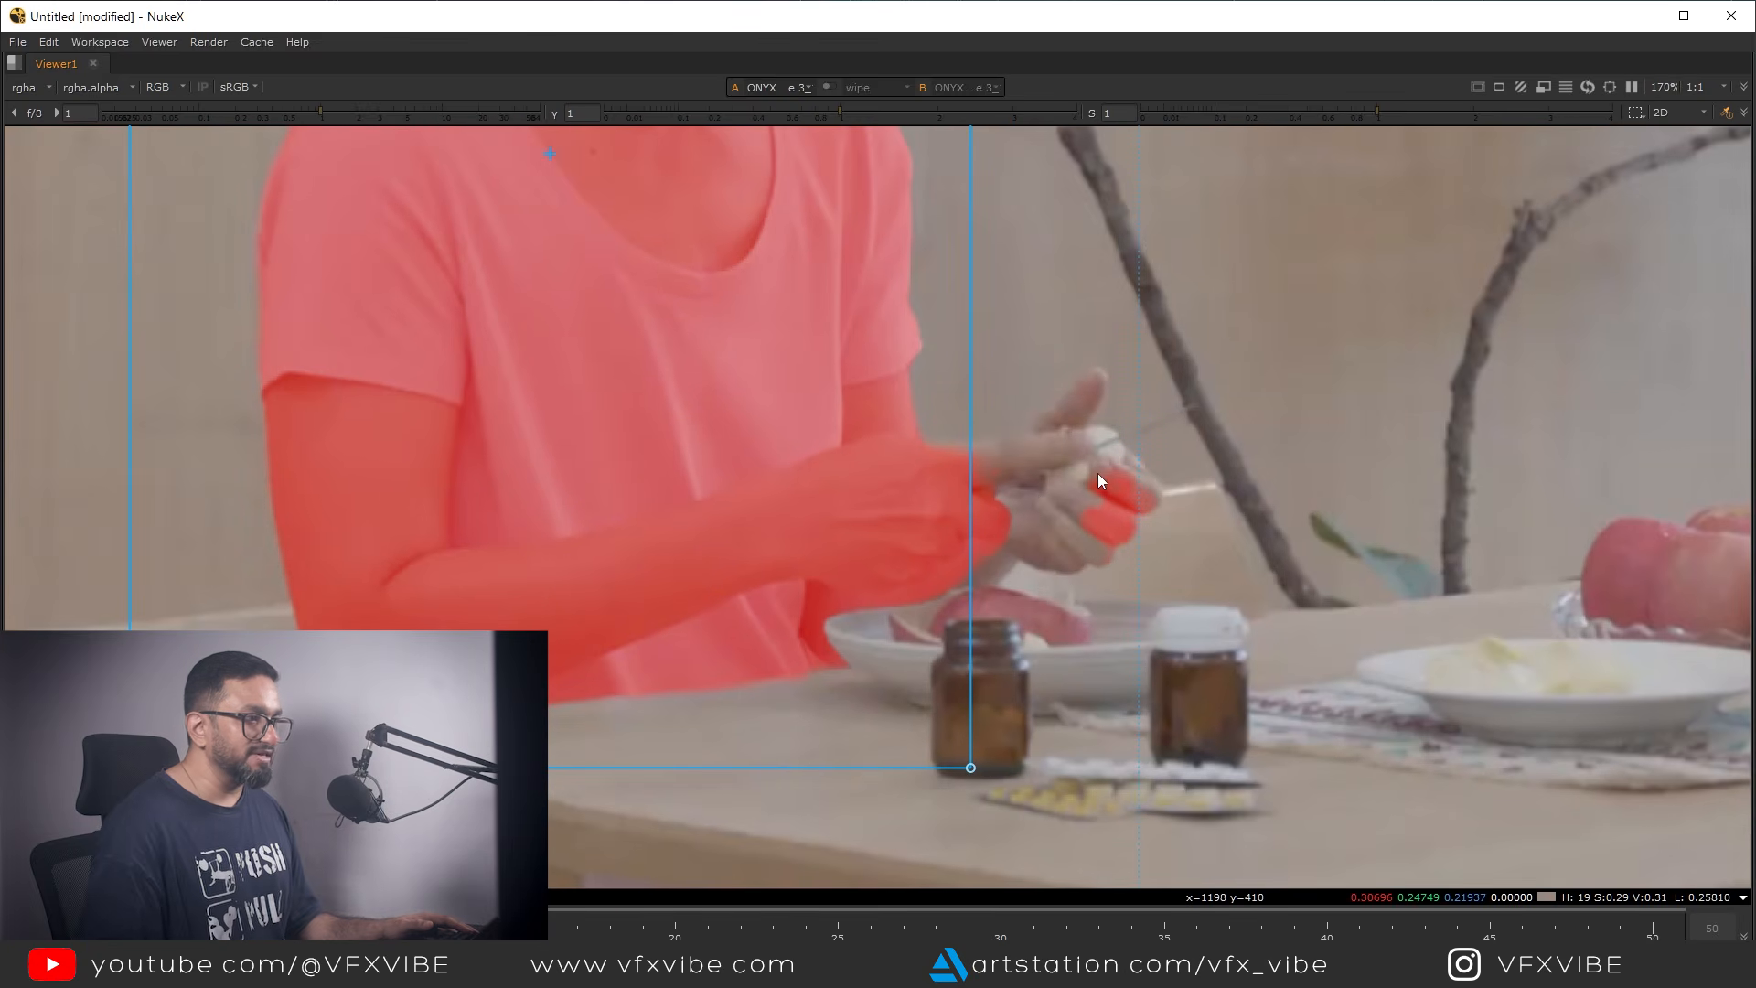
{"action": "scroll", "coordinate": [1097, 474], "scroll_direction": "down", "scroll_amount": 4}
{"action": "scroll", "coordinate": [1098, 474], "scroll_direction": "down", "scroll_amount": 2}
{"action": "middle_click_drag", "start_coordinate": [1111, 477], "coordinate": [952, 612]}
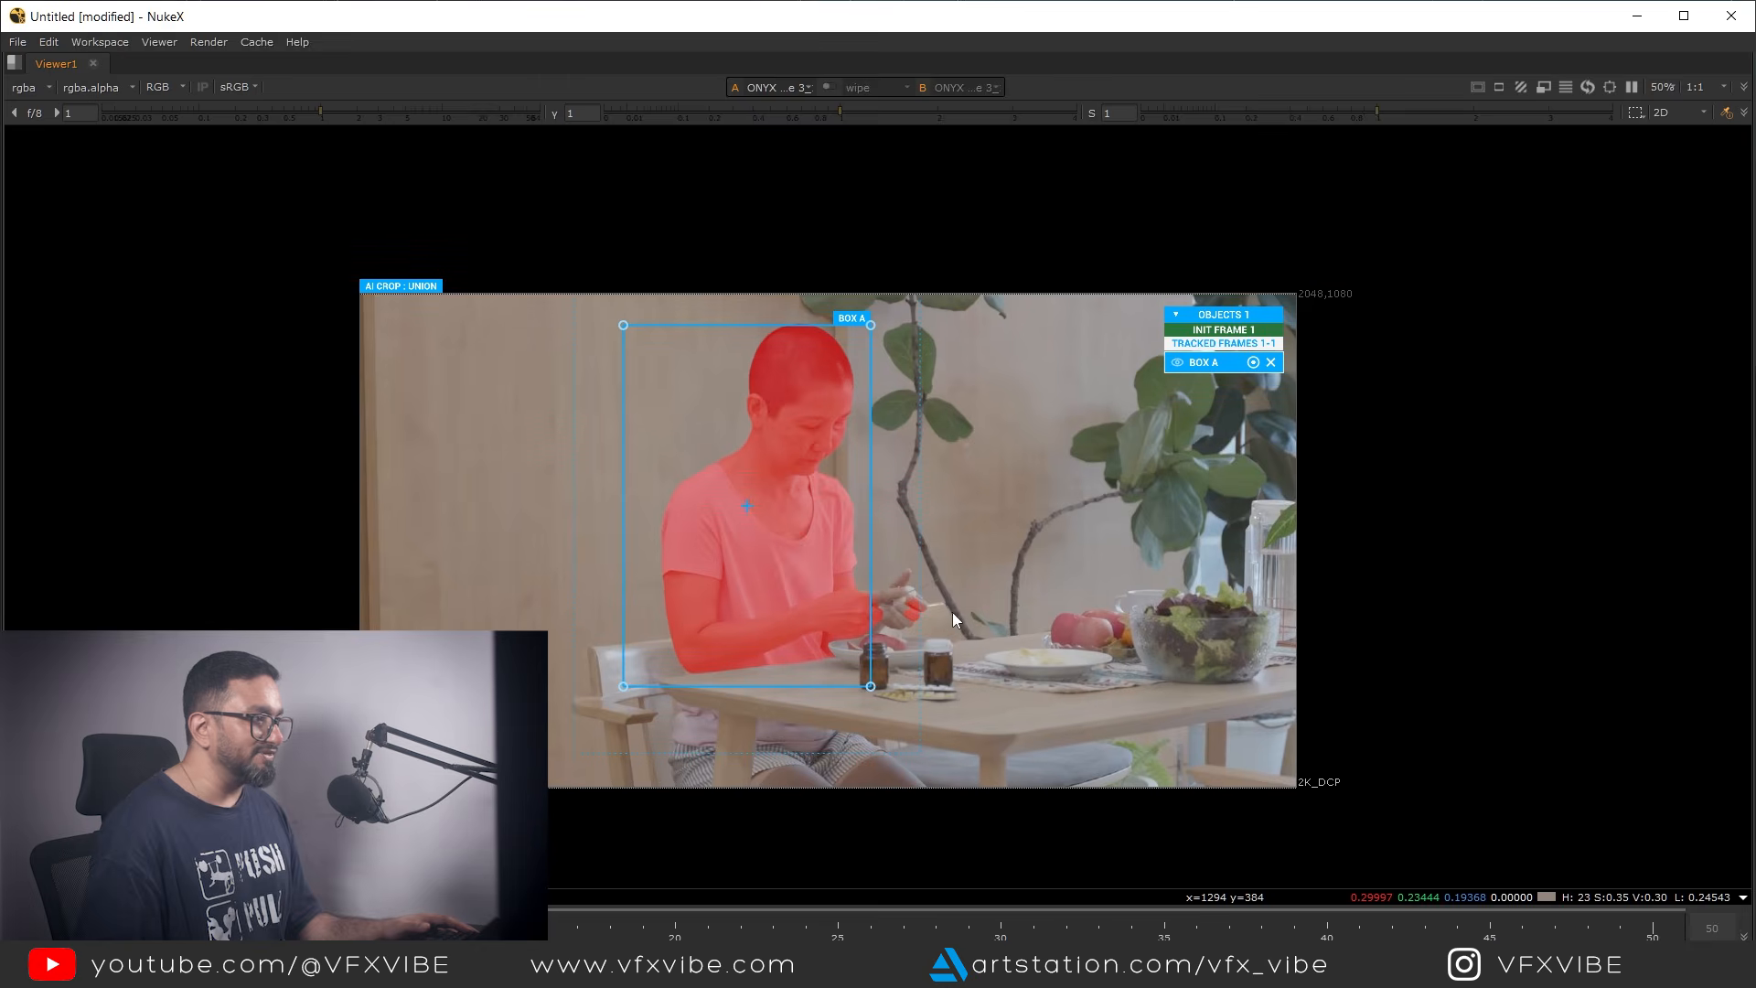
Restore the full layout and add a point object on the woman's hands to include them in the matte
{"action": "key", "text": "space"}
{"action": "middle_click_drag", "start_coordinate": [841, 272], "coordinate": [750, 440]}
{"action": "scroll", "coordinate": [752, 439], "scroll_direction": "down", "scroll_amount": 2}
{"action": "middle_click_drag", "start_coordinate": [888, 399], "coordinate": [727, 351]}
{"action": "scroll", "coordinate": [722, 348], "scroll_direction": "up", "scroll_amount": 4}
{"action": "scroll", "coordinate": [722, 348], "scroll_direction": "up", "scroll_amount": 2}
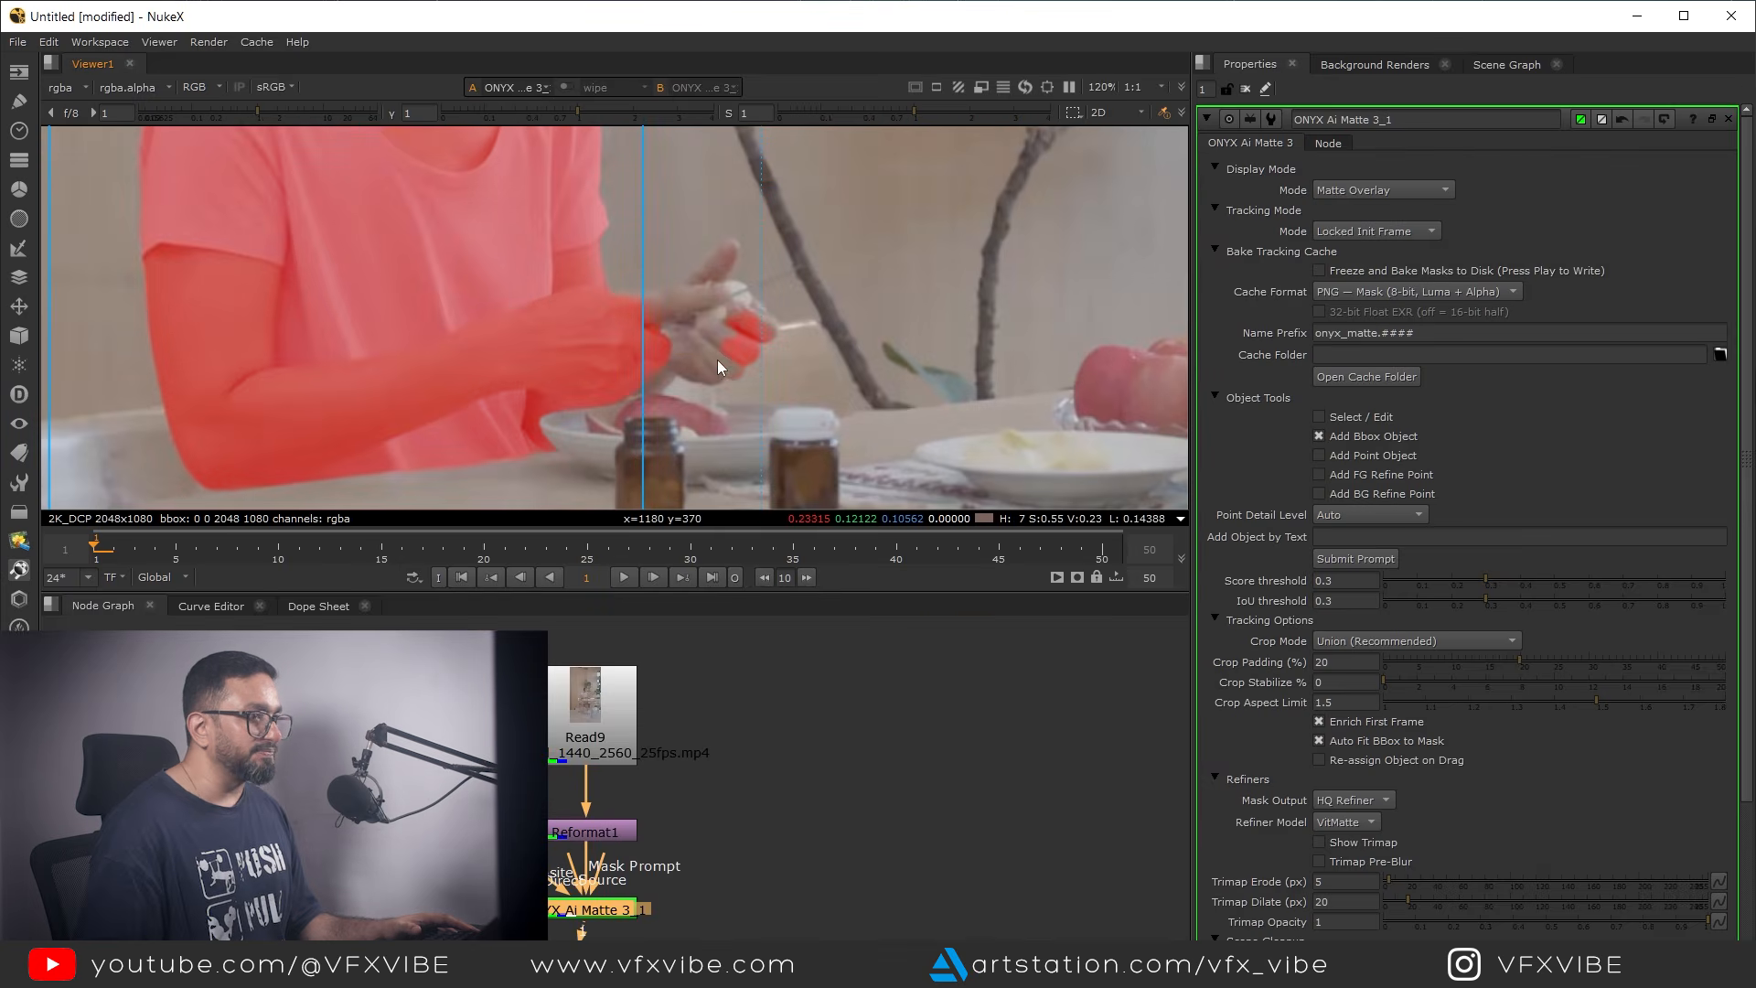
{"action": "left_click", "coordinate": [1318, 454]}
{"action": "scroll", "coordinate": [834, 376], "scroll_direction": "up", "scroll_amount": 2}
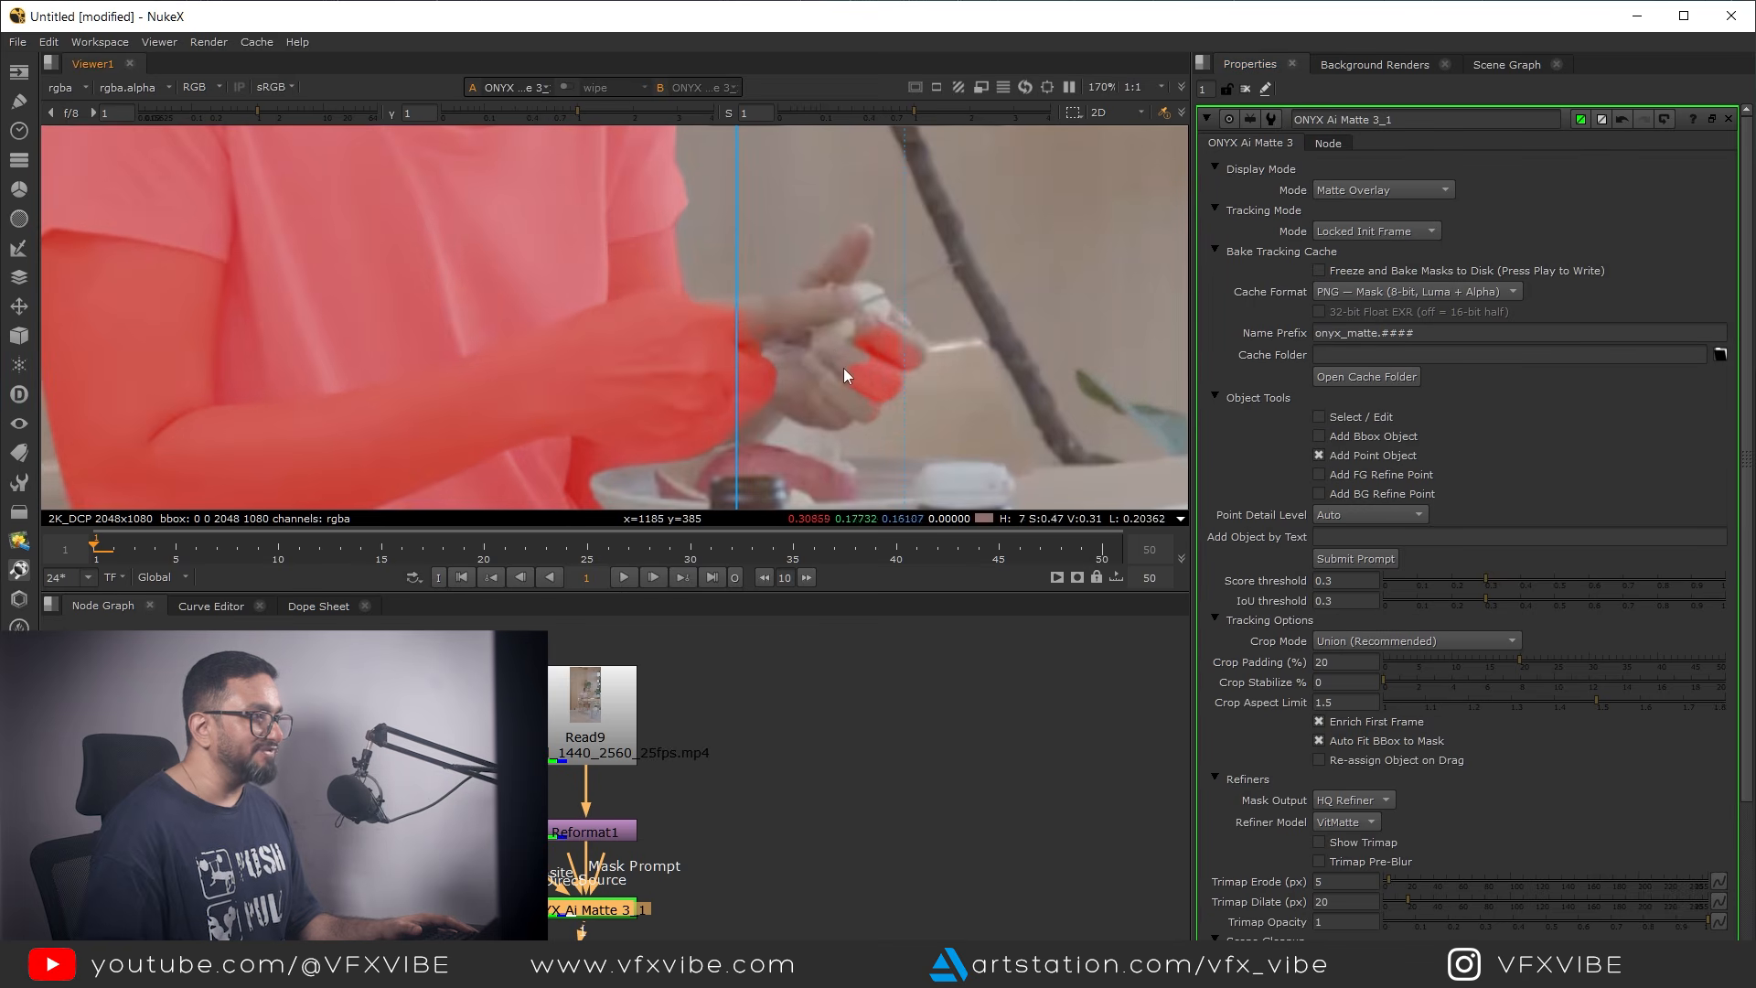
{"action": "left_click", "coordinate": [832, 349]}
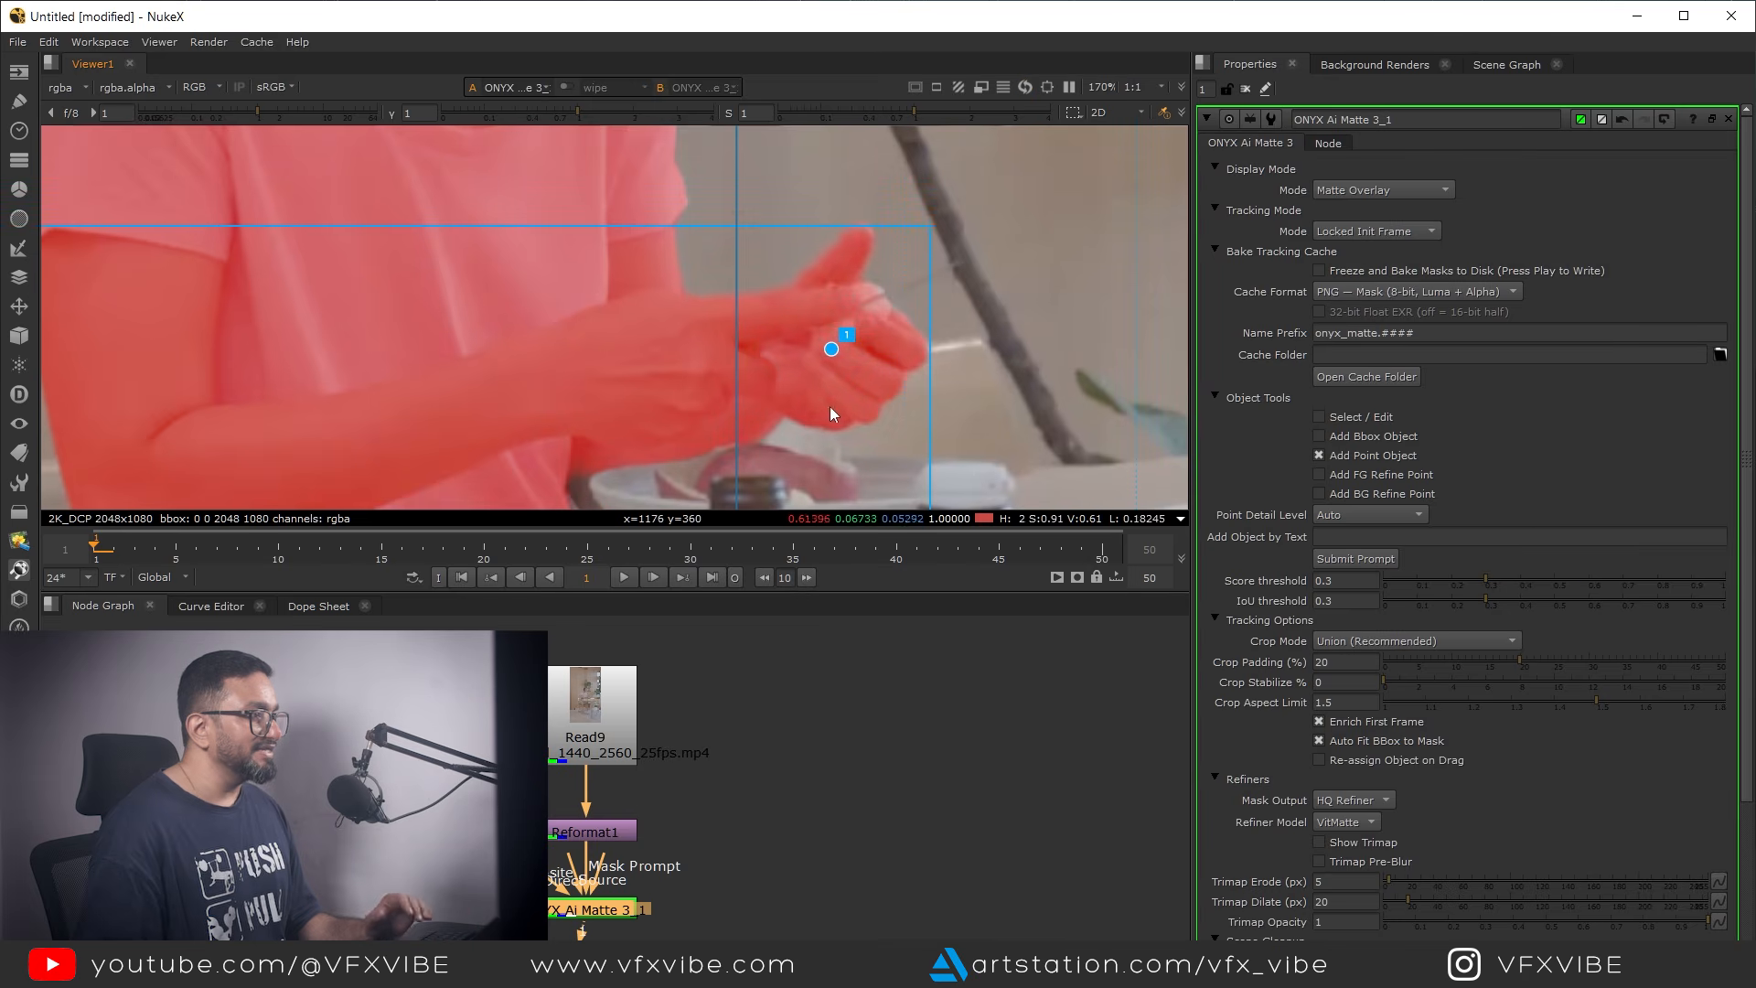
Inspect the combined matte of Box A and the hand point in both the overlay and the alpha channel
{"action": "scroll", "coordinate": [915, 393], "scroll_direction": "down", "scroll_amount": 4}
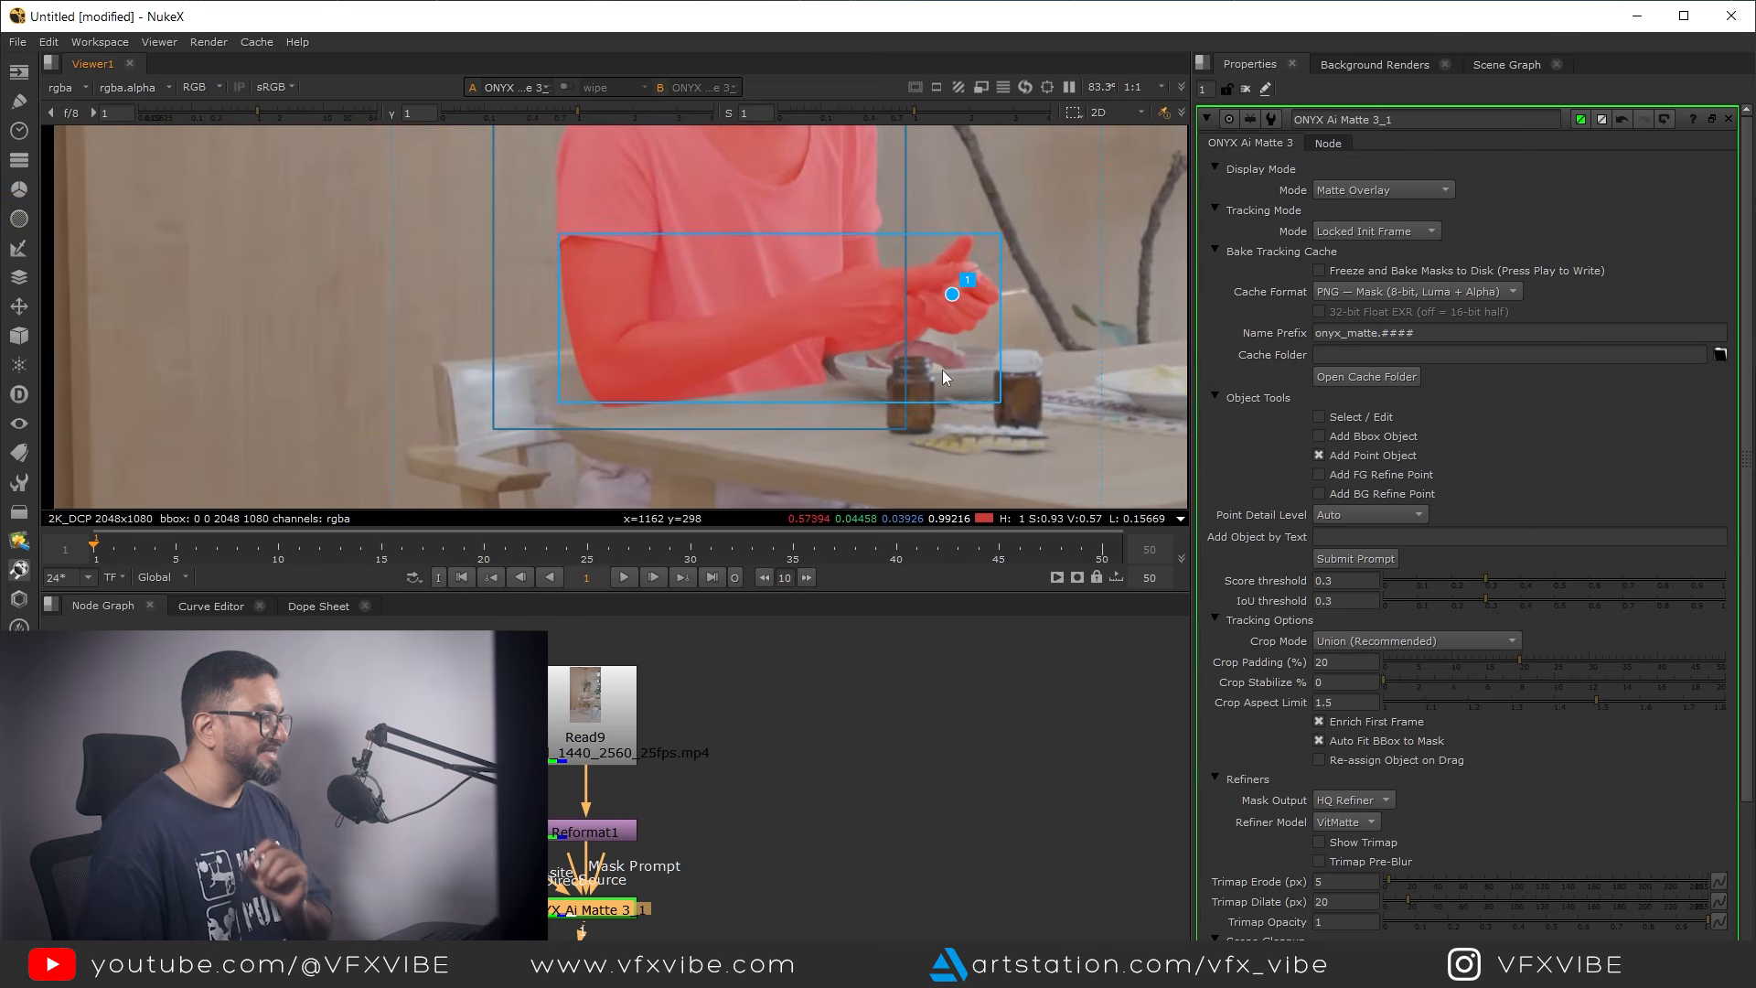
{"action": "scroll", "coordinate": [958, 375], "scroll_direction": "down", "scroll_amount": 1}
{"action": "scroll", "coordinate": [913, 366], "scroll_direction": "down", "scroll_amount": 3}
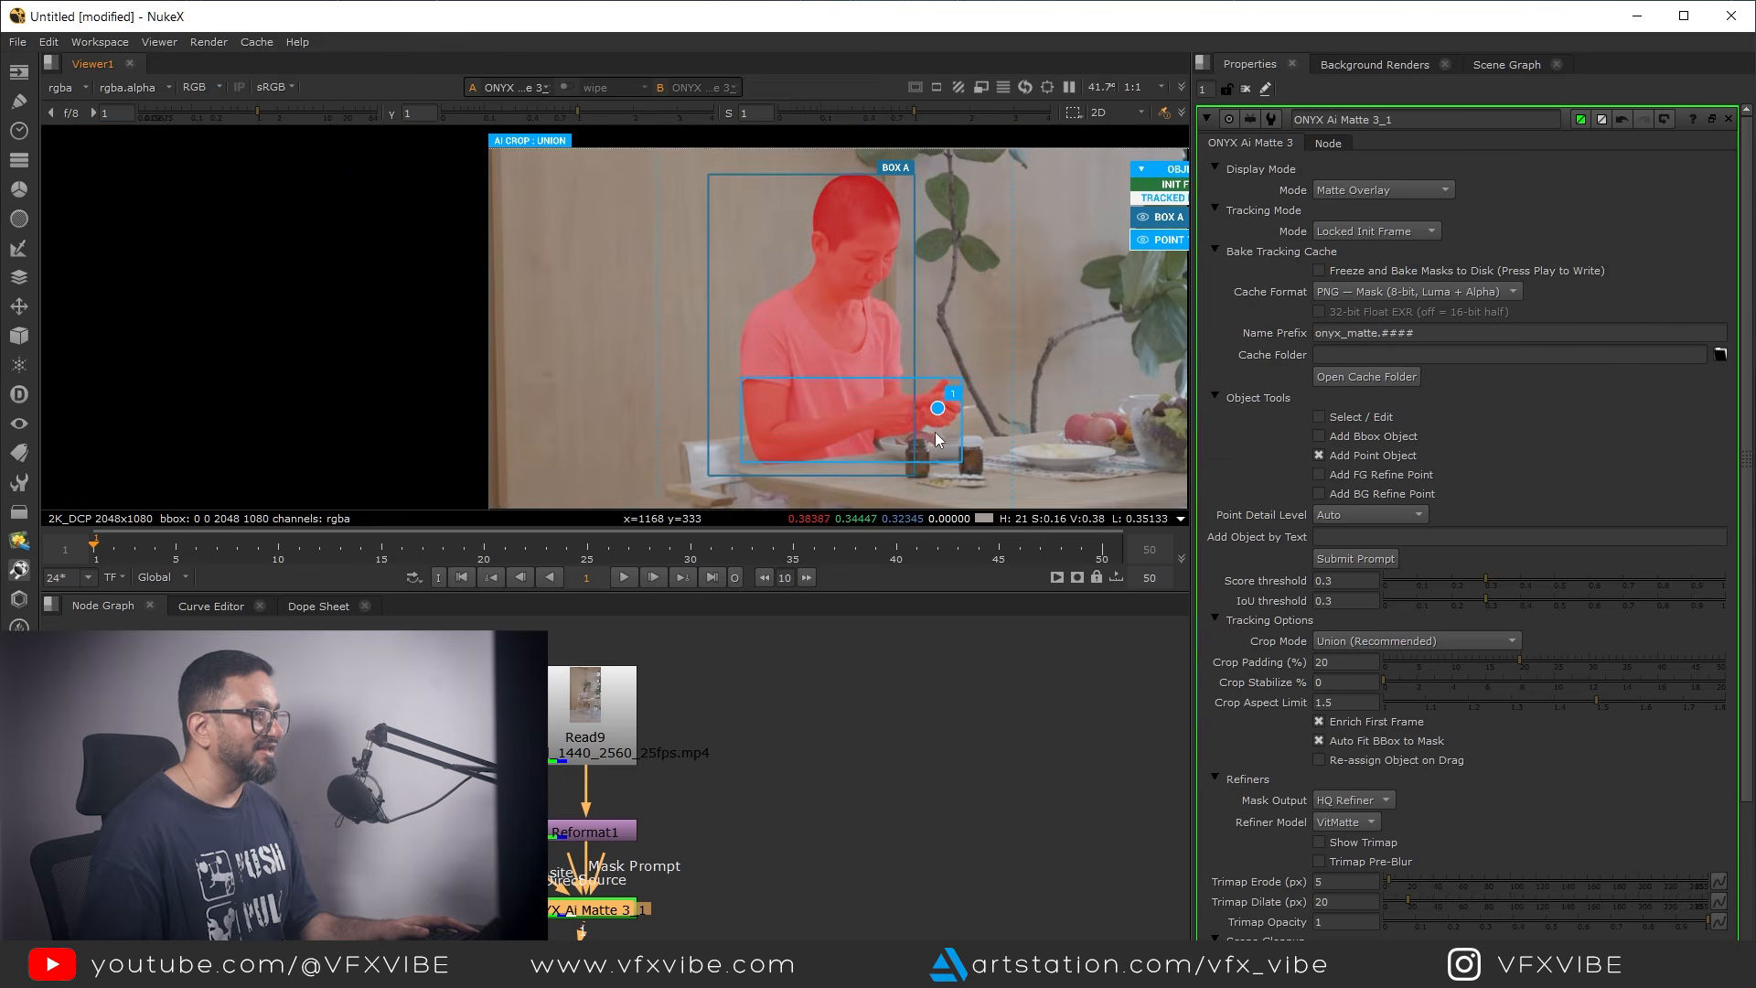
{"action": "middle_click_drag", "start_coordinate": [870, 319], "coordinate": [833, 357]}
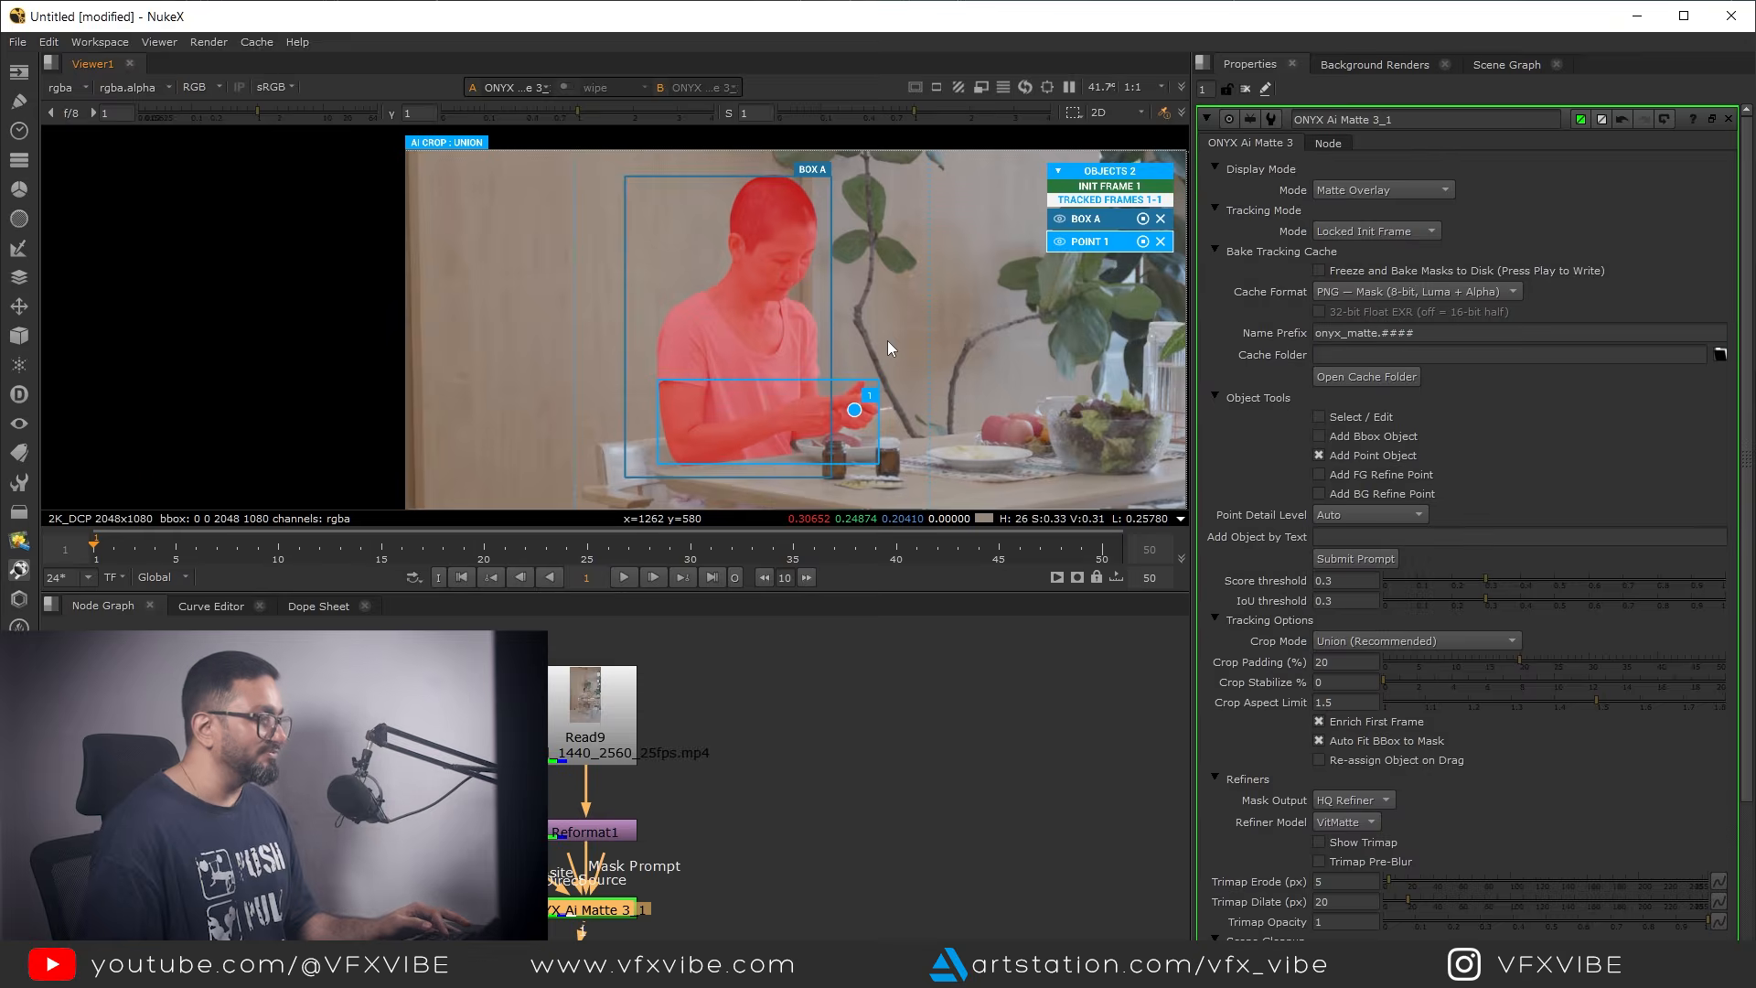
{"action": "key", "text": "a"}
{"action": "scroll", "coordinate": [823, 347], "scroll_direction": "up", "scroll_amount": 5}
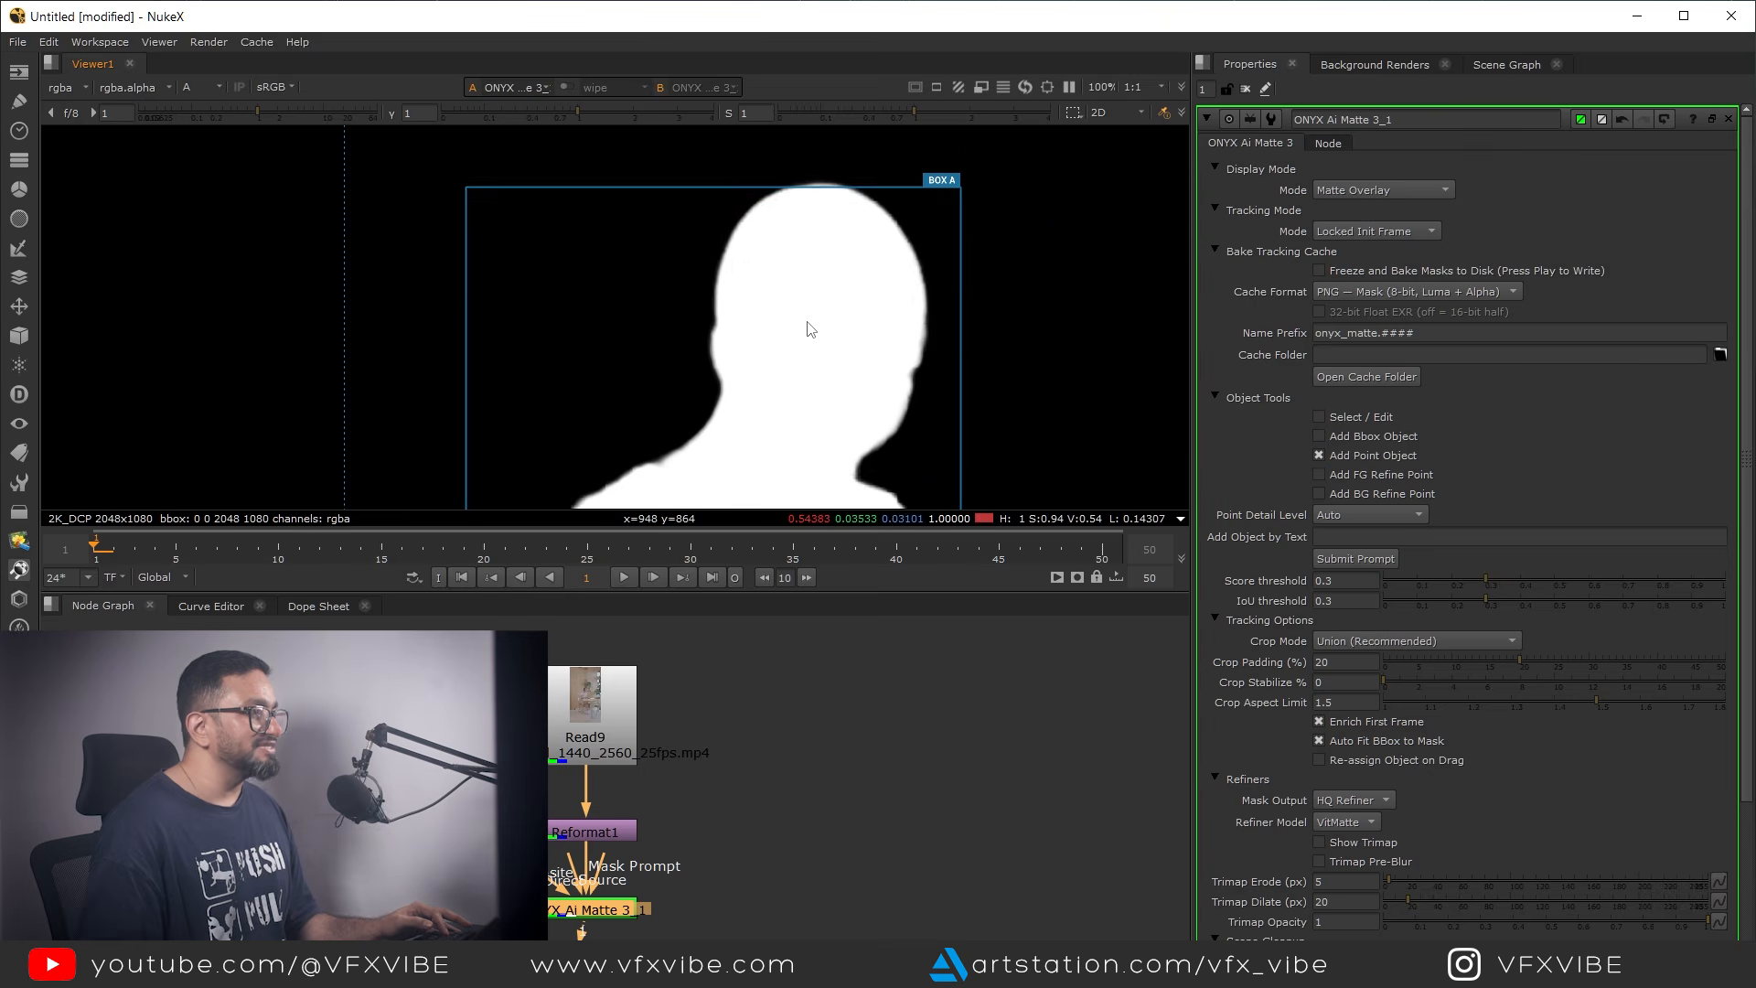
{"action": "middle_click_drag", "start_coordinate": [807, 321], "coordinate": [849, 187]}
{"action": "scroll", "coordinate": [782, 368], "scroll_direction": "down", "scroll_amount": 4}
{"action": "middle_click_drag", "start_coordinate": [807, 417], "coordinate": [785, 288]}
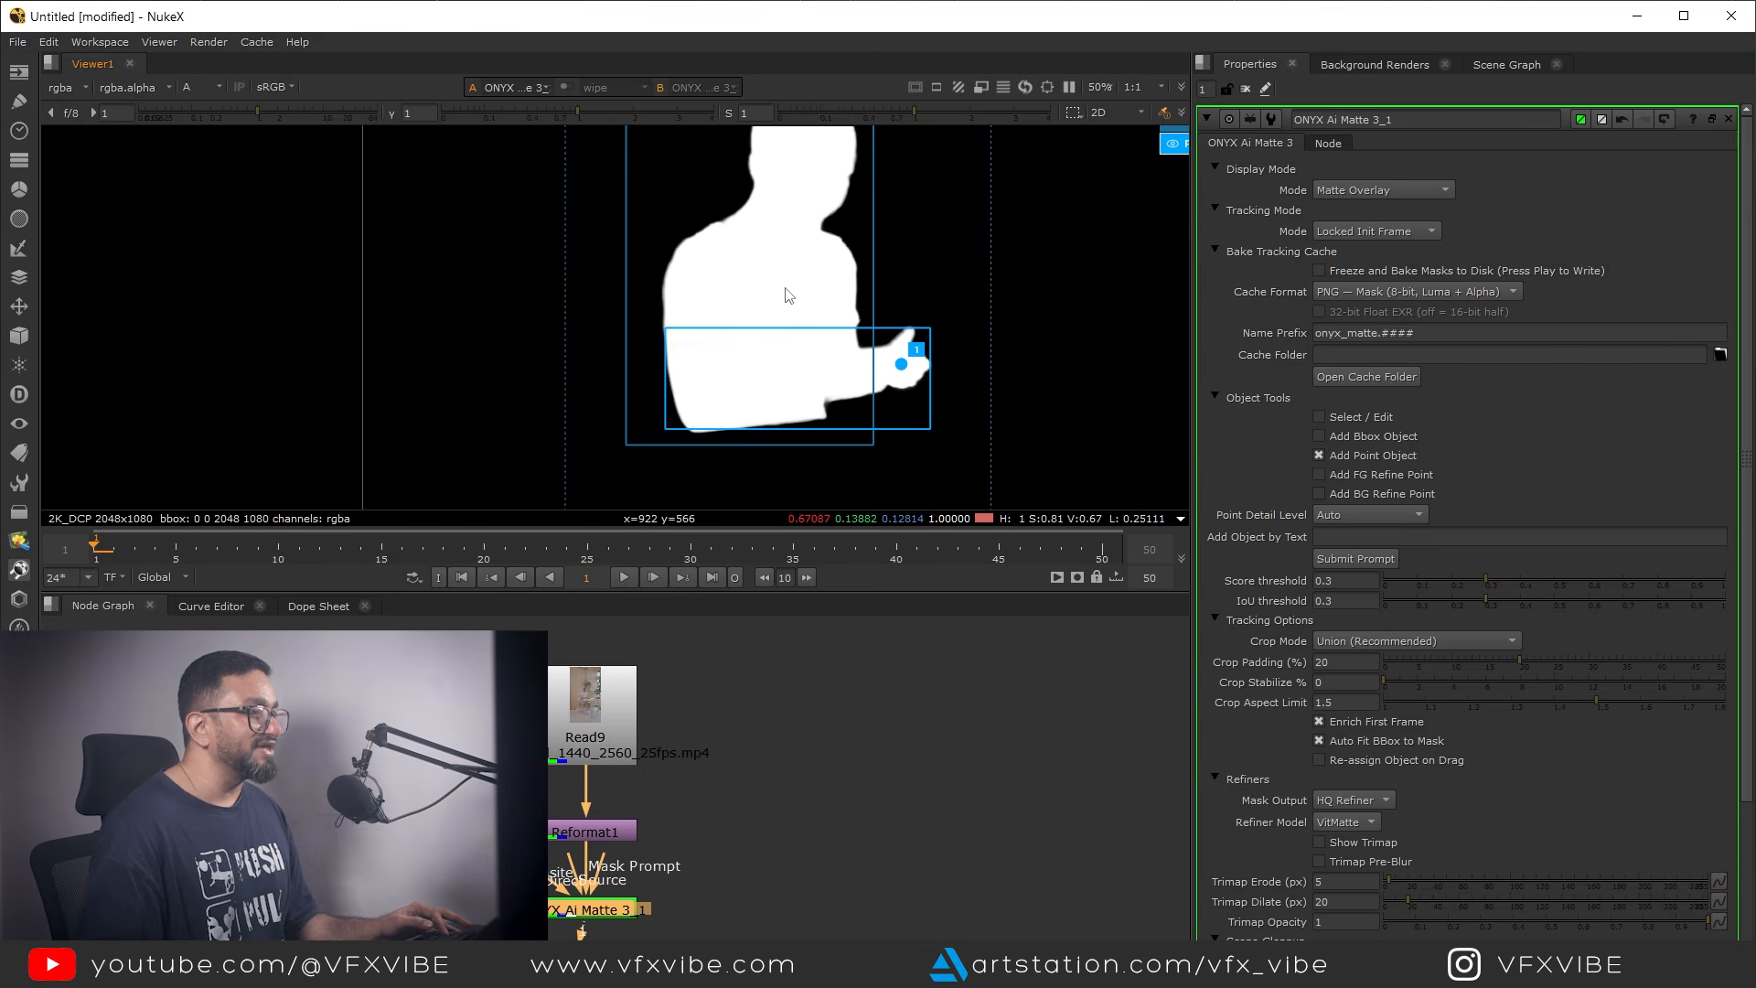
{"action": "key", "text": "a"}
{"action": "scroll", "coordinate": [738, 357], "scroll_direction": "up", "scroll_amount": 3}
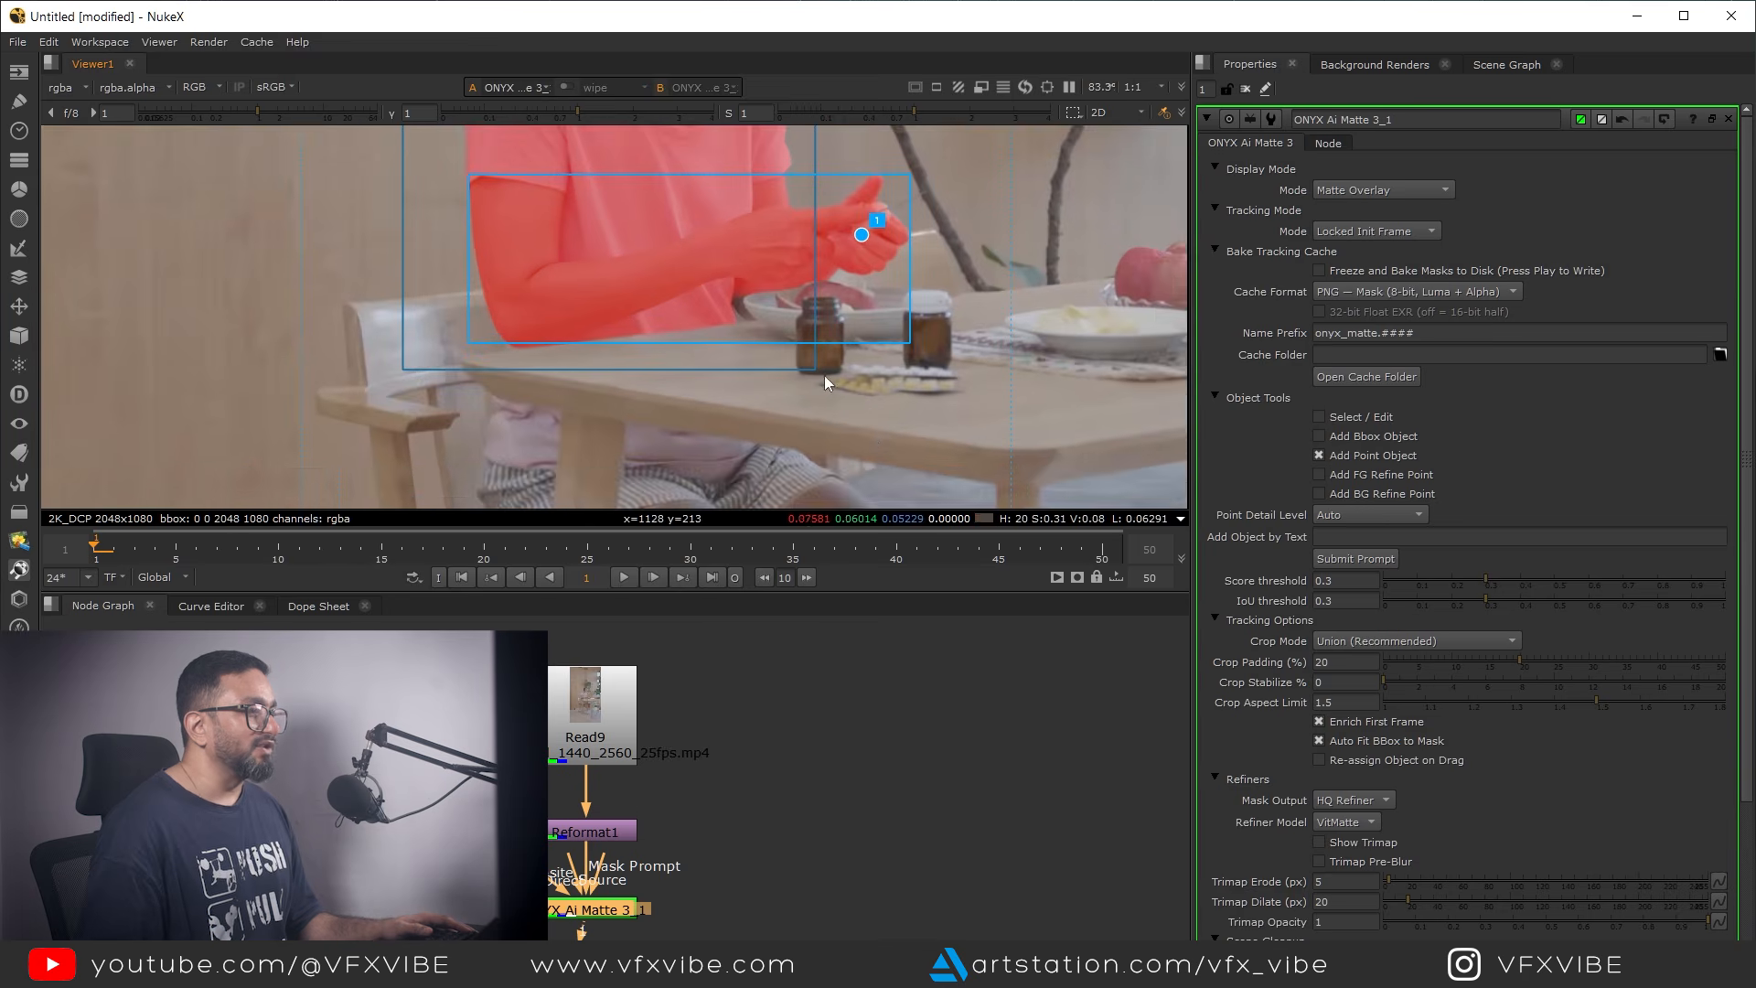
{"action": "scroll", "coordinate": [896, 441], "scroll_direction": "down", "scroll_amount": 3}
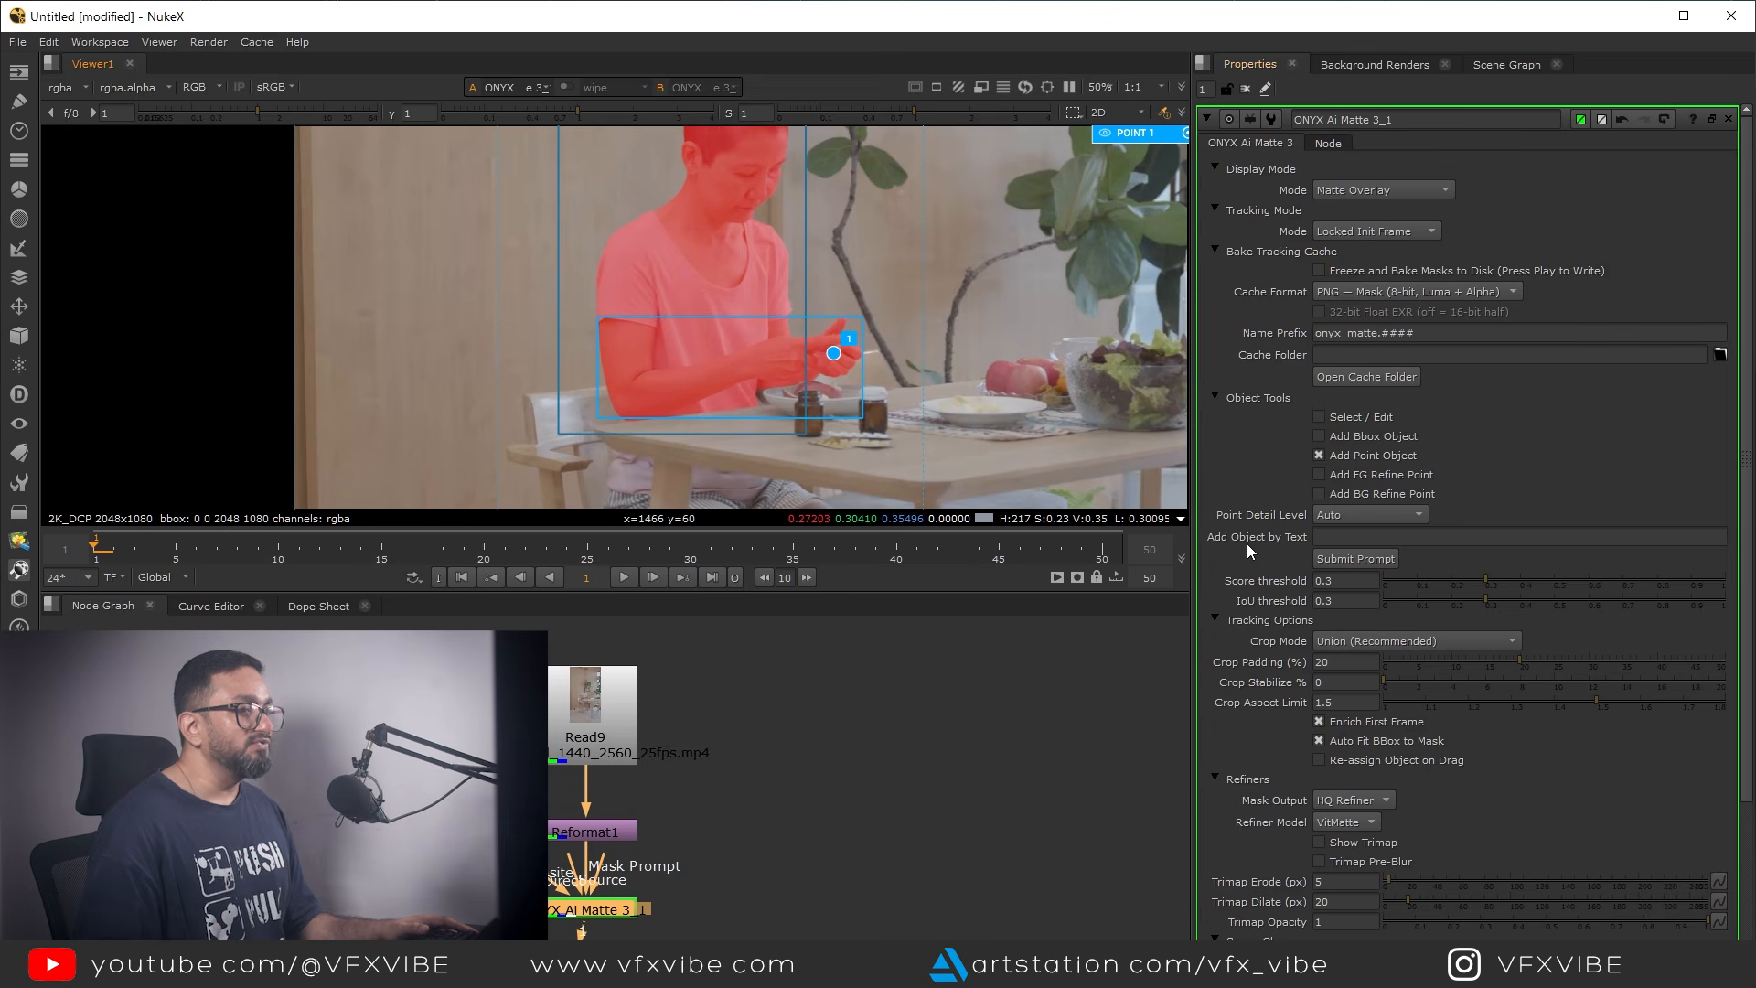
Add objects to the matte with the text prompt "bottle"
{"action": "left_click", "coordinate": [1359, 539]}
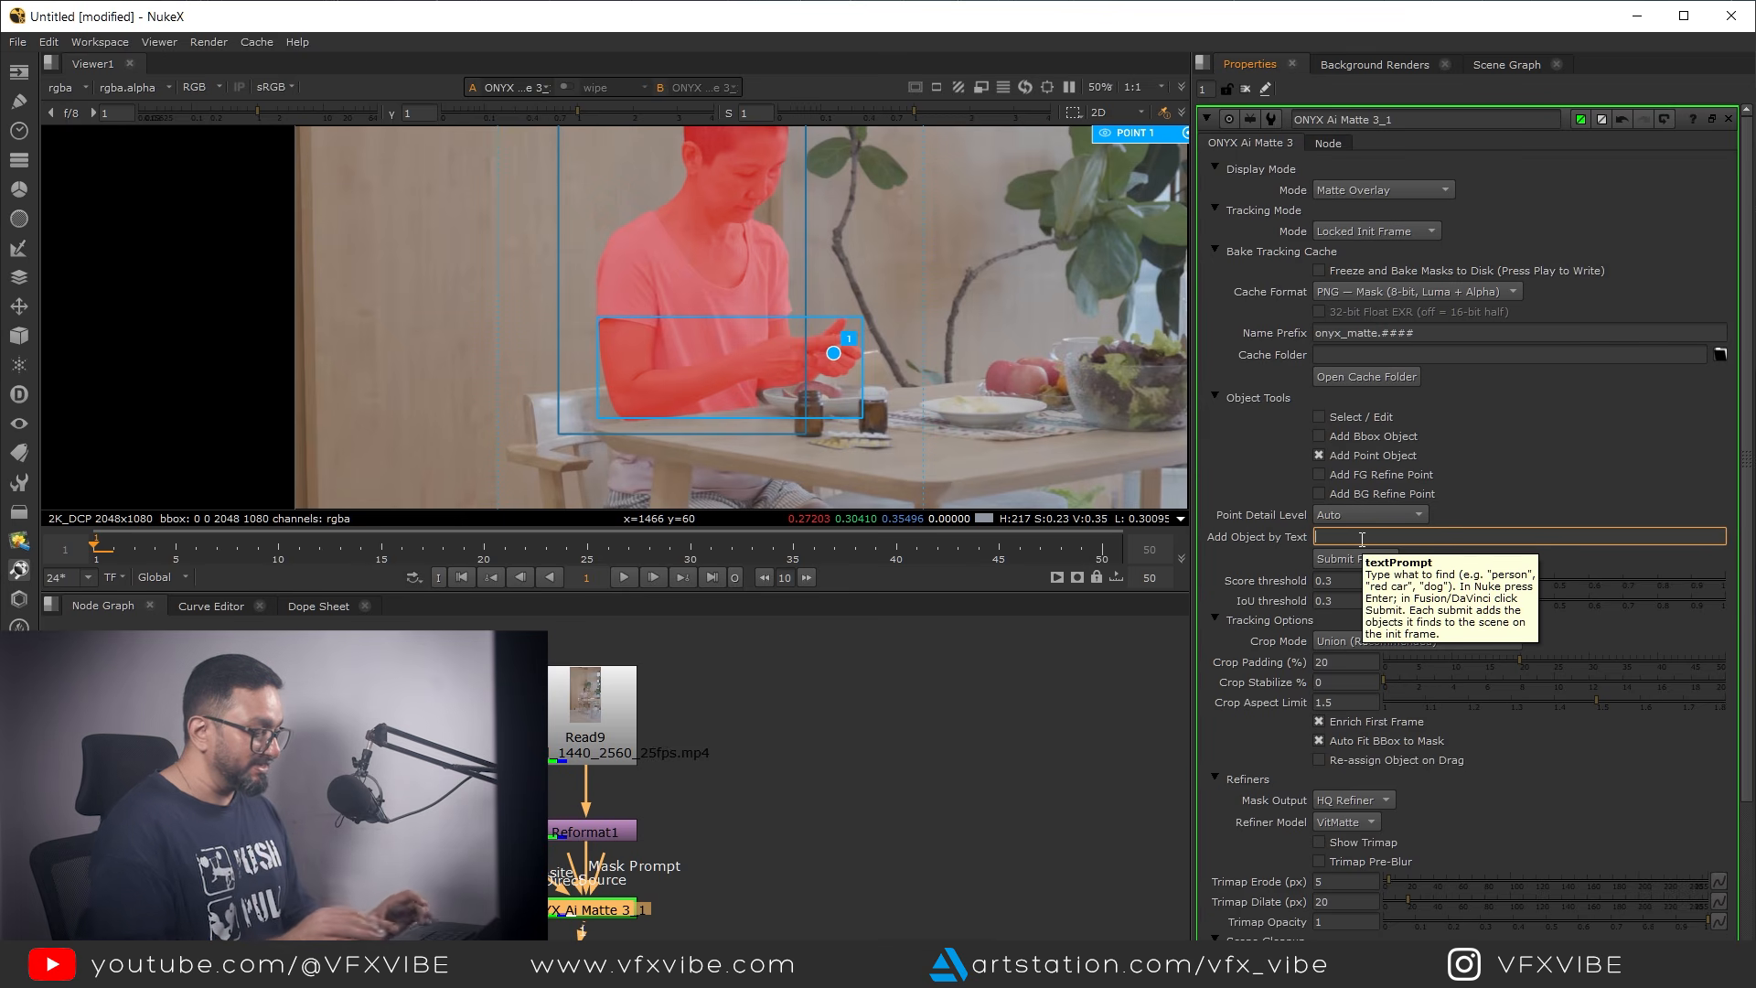
{"action": "type", "text": "bottl"}
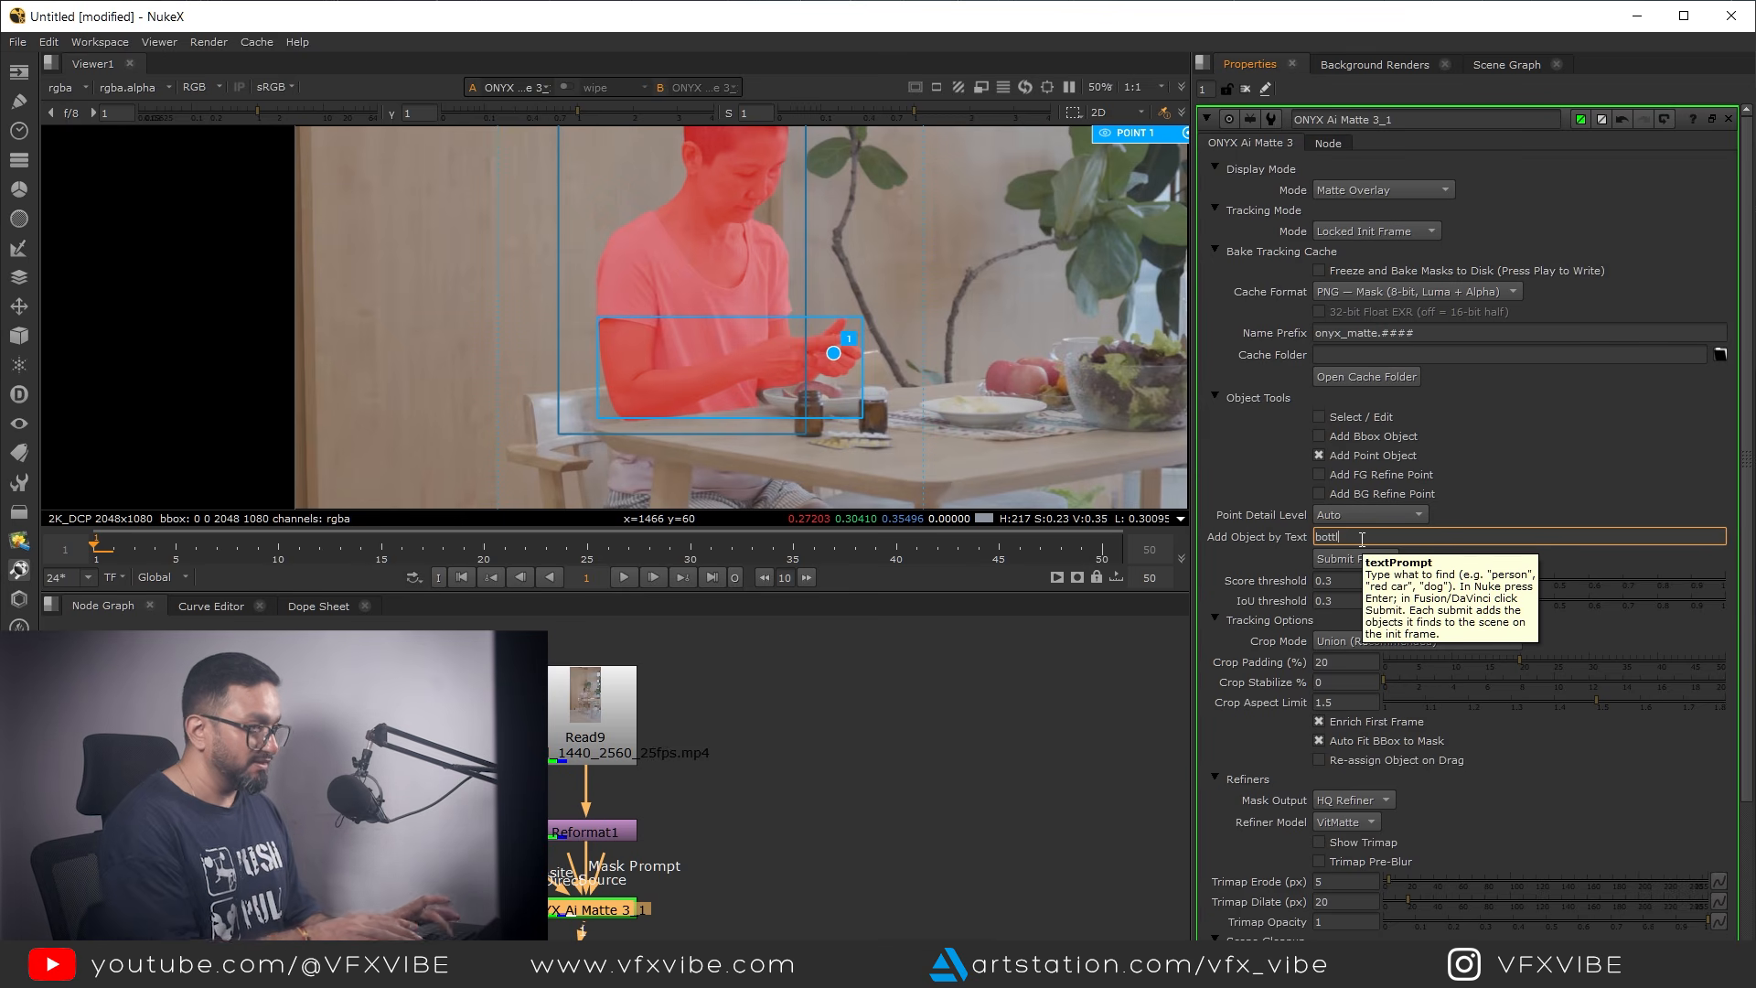
{"action": "type", "text": "e"}
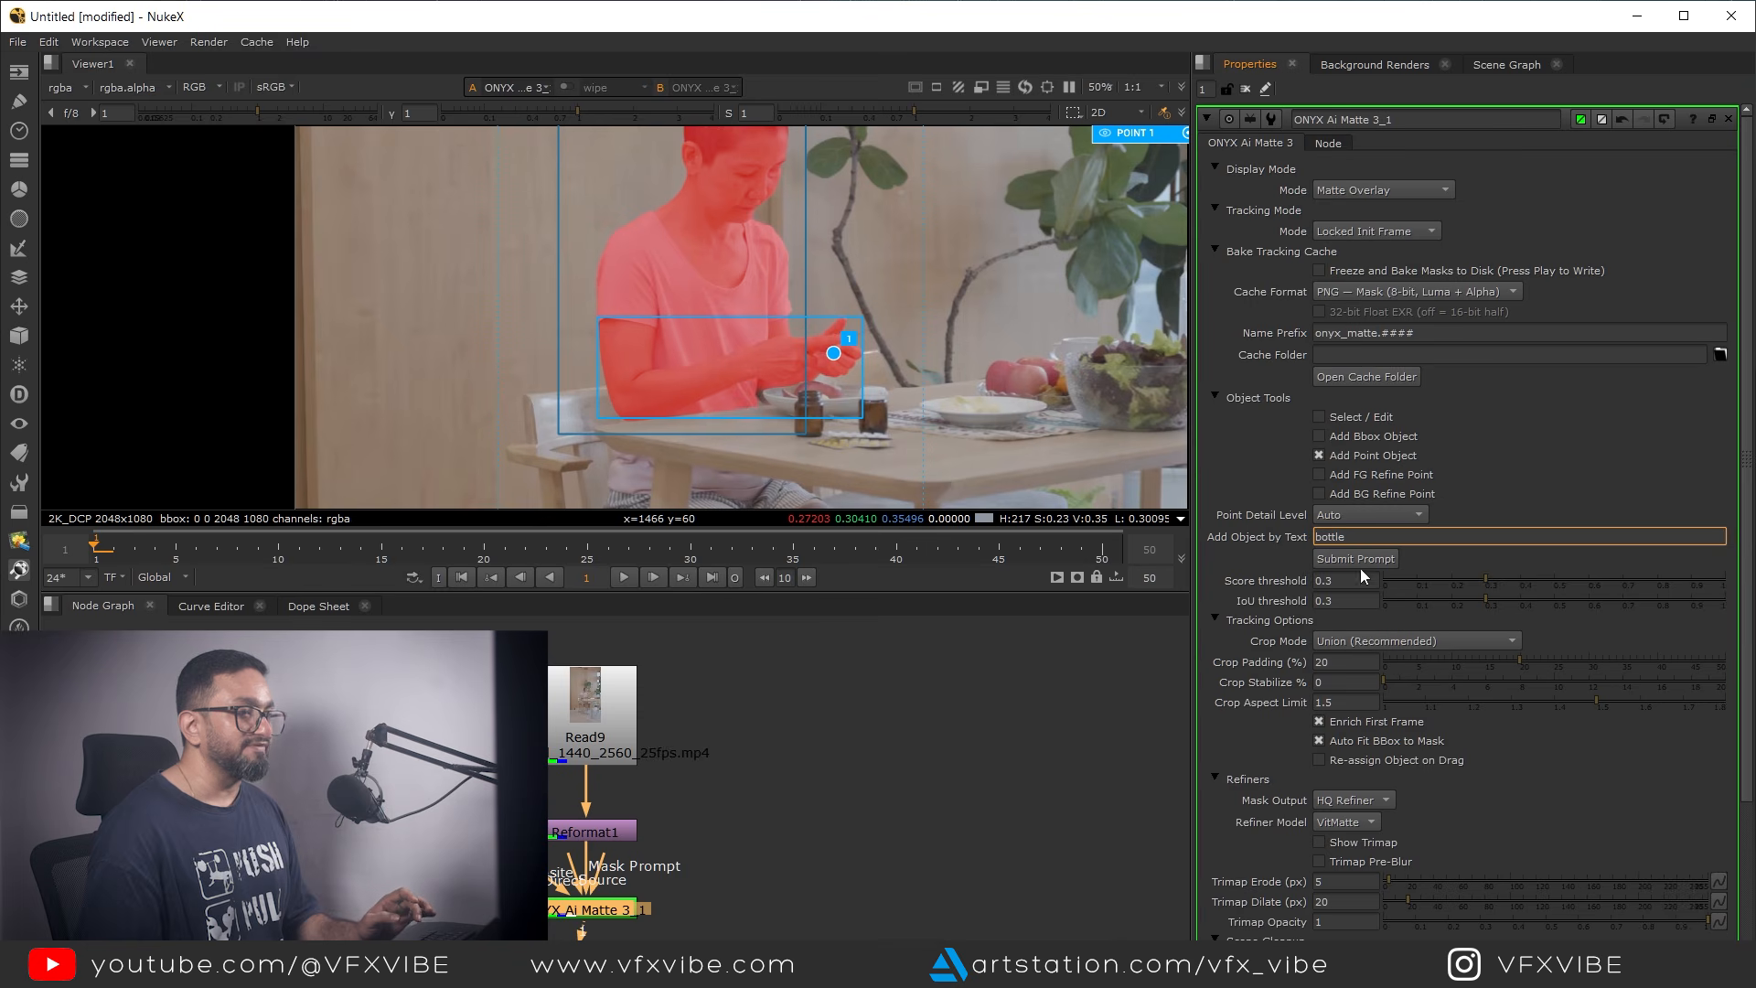
{"action": "left_click", "coordinate": [1353, 557]}
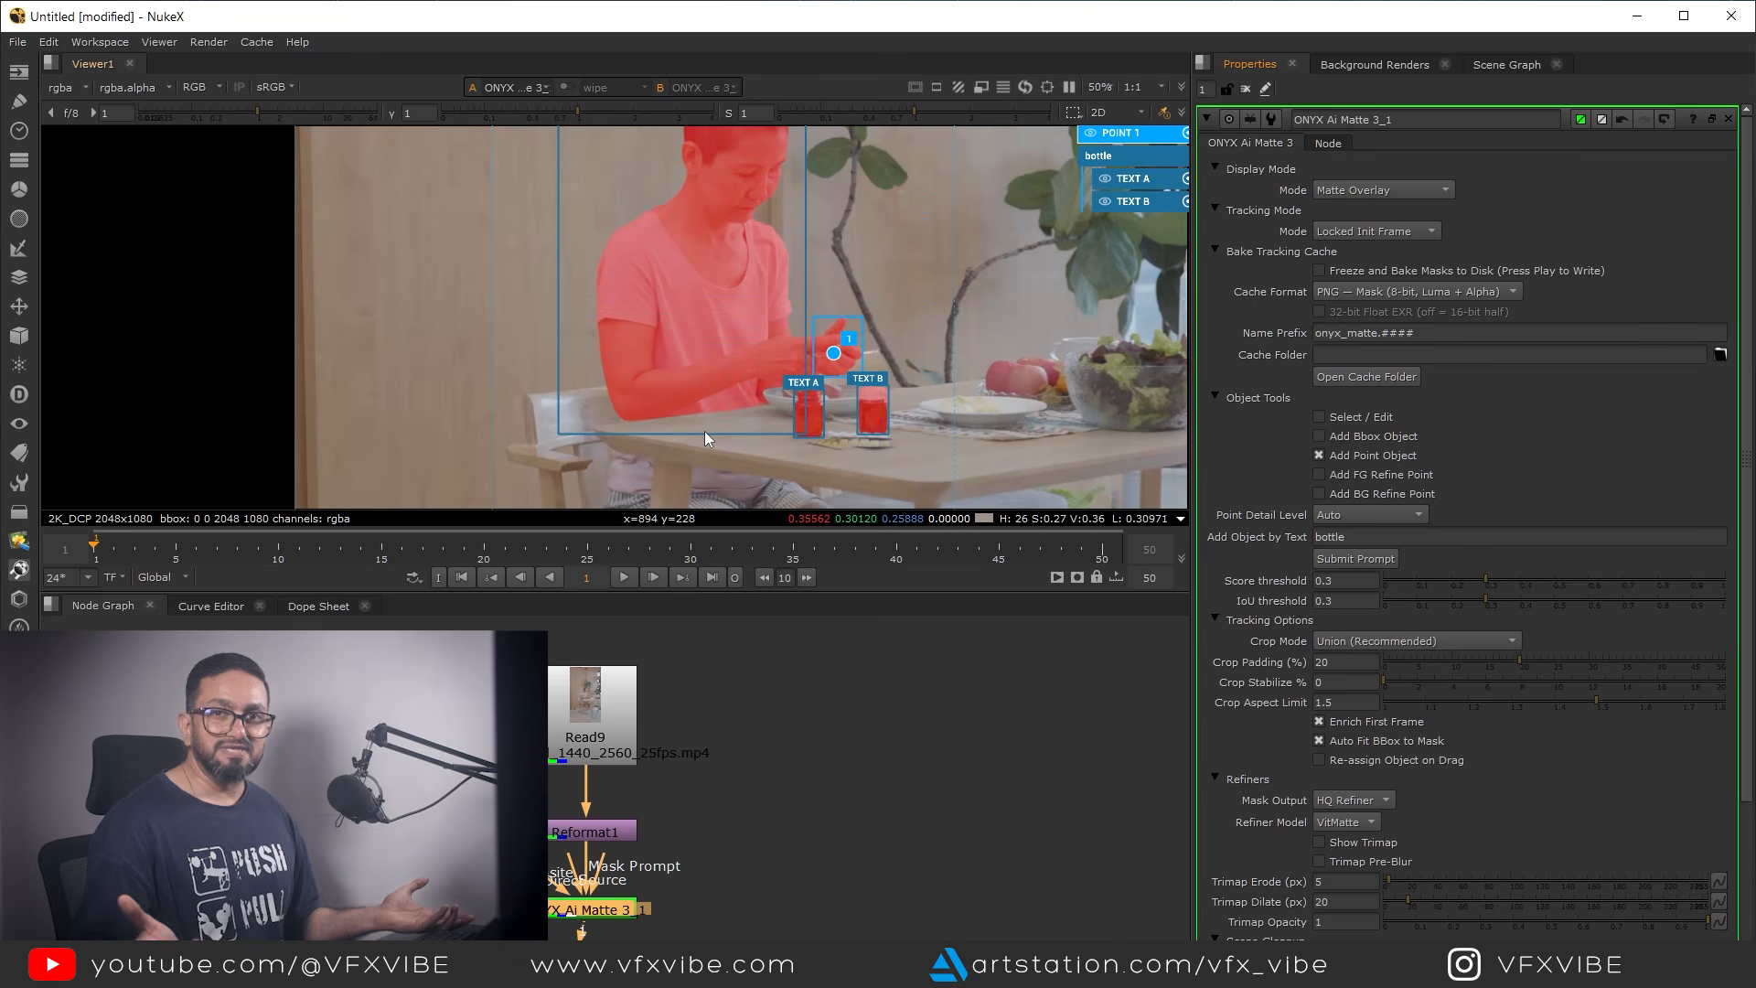
Examine the matte overlay on the two bottles and the pill packet lying in front of them
{"action": "middle_click_drag", "start_coordinate": [853, 437], "coordinate": [958, 435]}
{"action": "scroll", "coordinate": [792, 380], "scroll_direction": "up", "scroll_amount": 3}
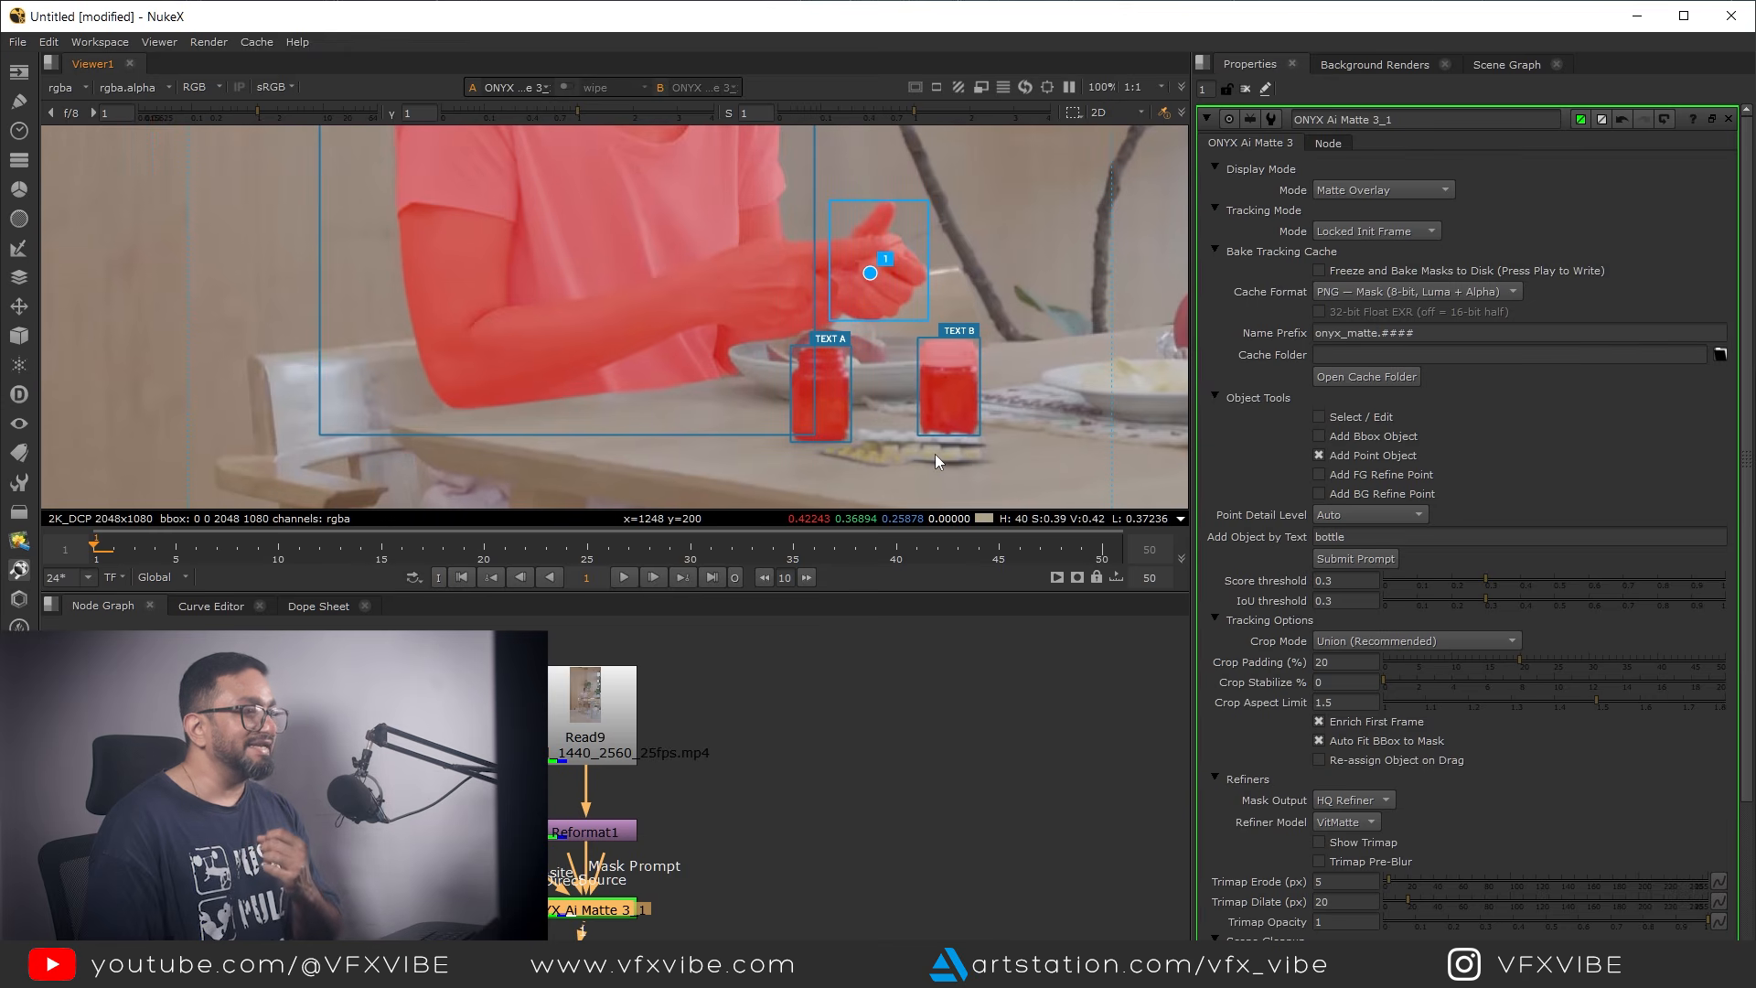
{"action": "scroll", "coordinate": [942, 453], "scroll_direction": "up", "scroll_amount": 3}
{"action": "scroll", "coordinate": [951, 448], "scroll_direction": "up", "scroll_amount": 2}
{"action": "middle_click_drag", "start_coordinate": [979, 406], "coordinate": [958, 286]}
{"action": "scroll", "coordinate": [967, 443], "scroll_direction": "up", "scroll_amount": 2}
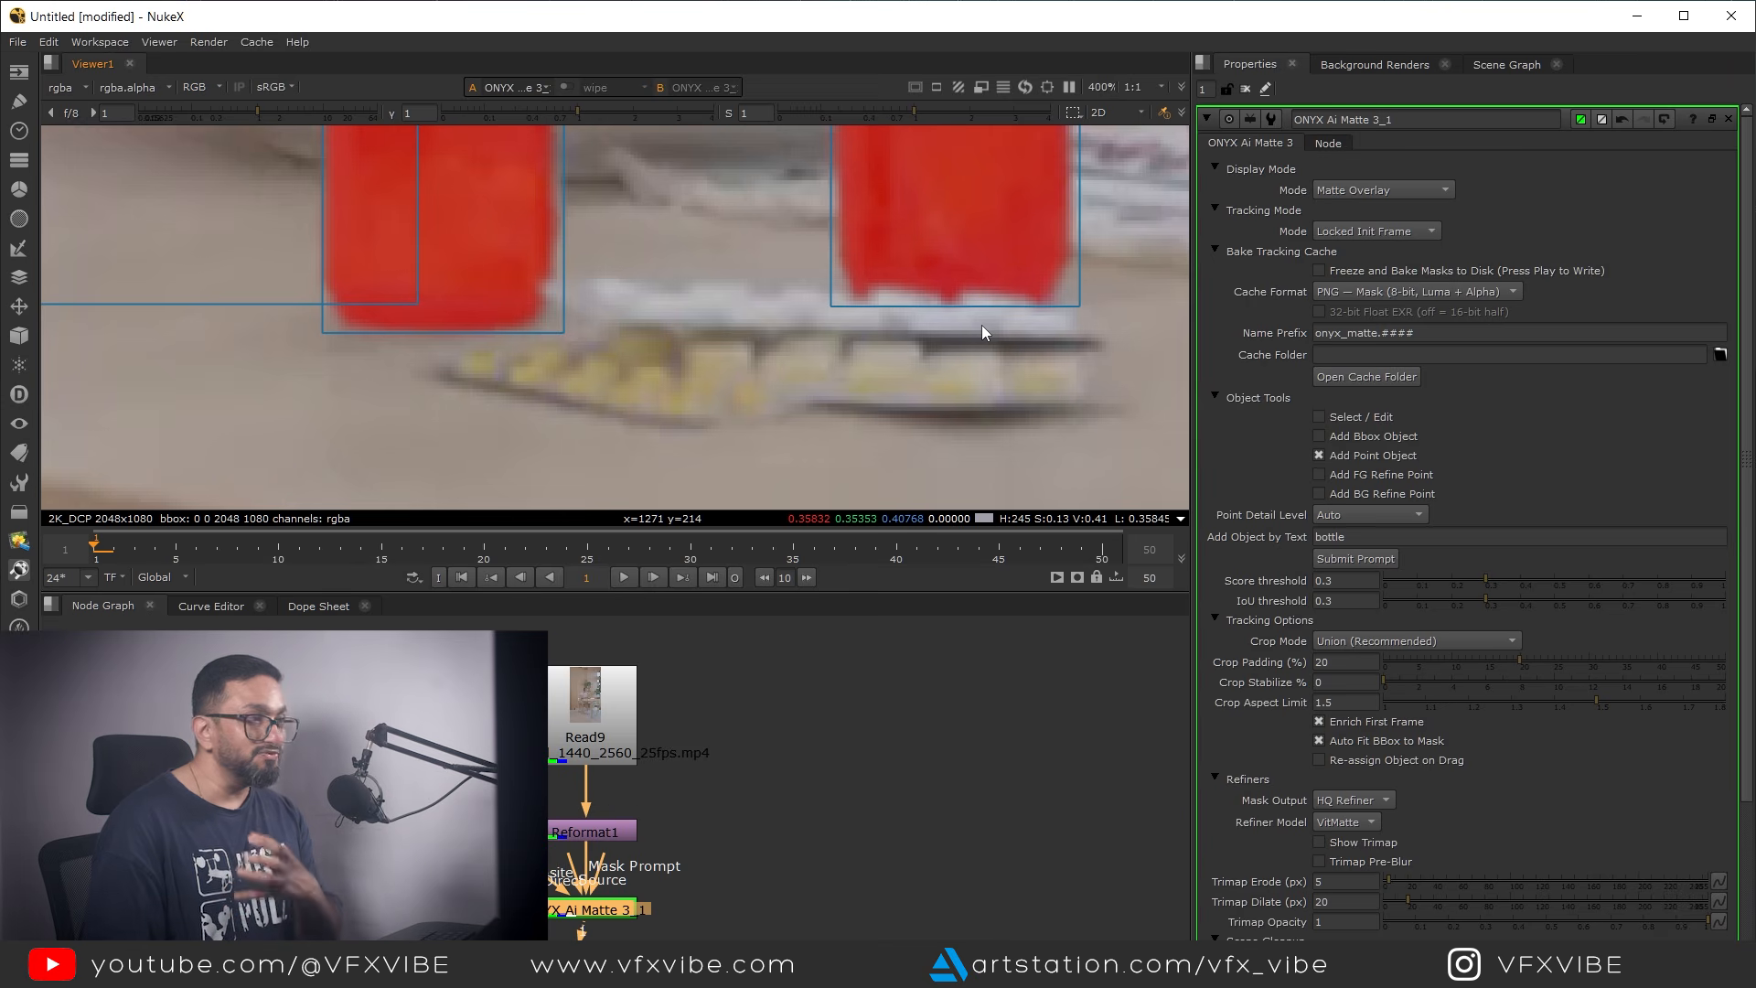
{"action": "scroll", "coordinate": [1003, 331], "scroll_direction": "down", "scroll_amount": 7}
{"action": "middle_click_drag", "start_coordinate": [896, 243], "coordinate": [862, 406]}
{"action": "scroll", "coordinate": [890, 408], "scroll_direction": "down", "scroll_amount": 5}
{"action": "scroll", "coordinate": [912, 424], "scroll_direction": "down", "scroll_amount": 4}
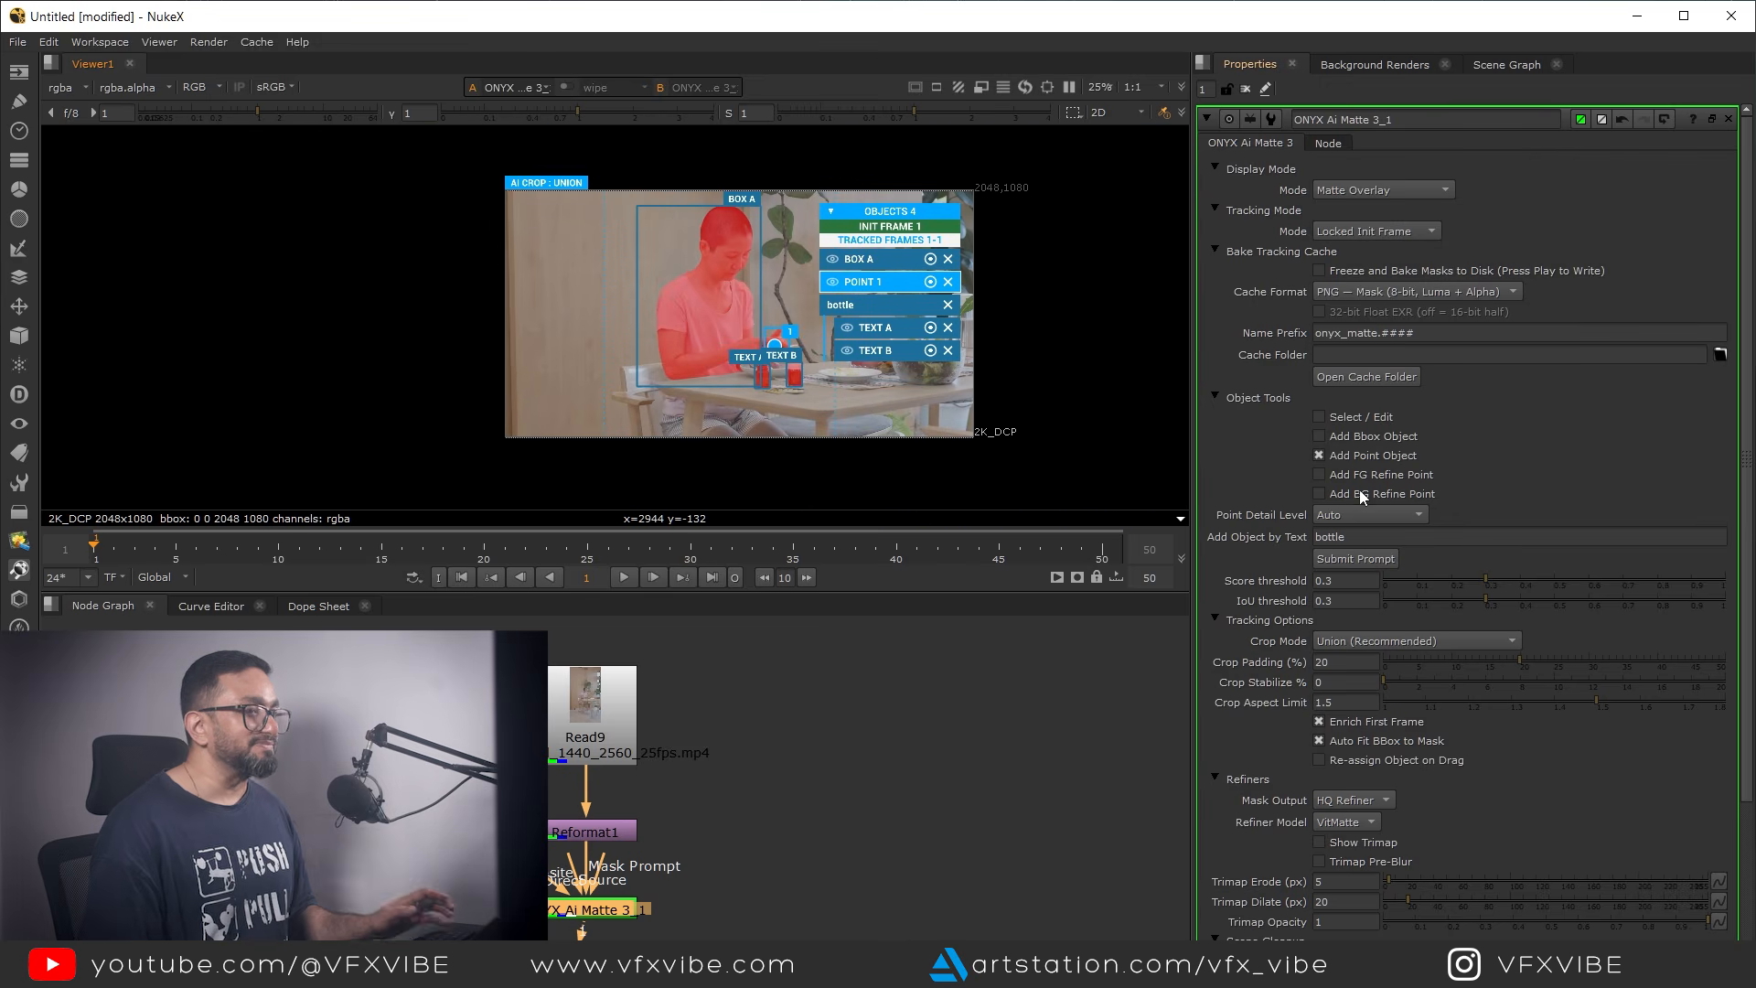
Replace the text prompt with "table" and submit it to add the table to the matte
{"action": "double_click", "coordinate": [1351, 536]}
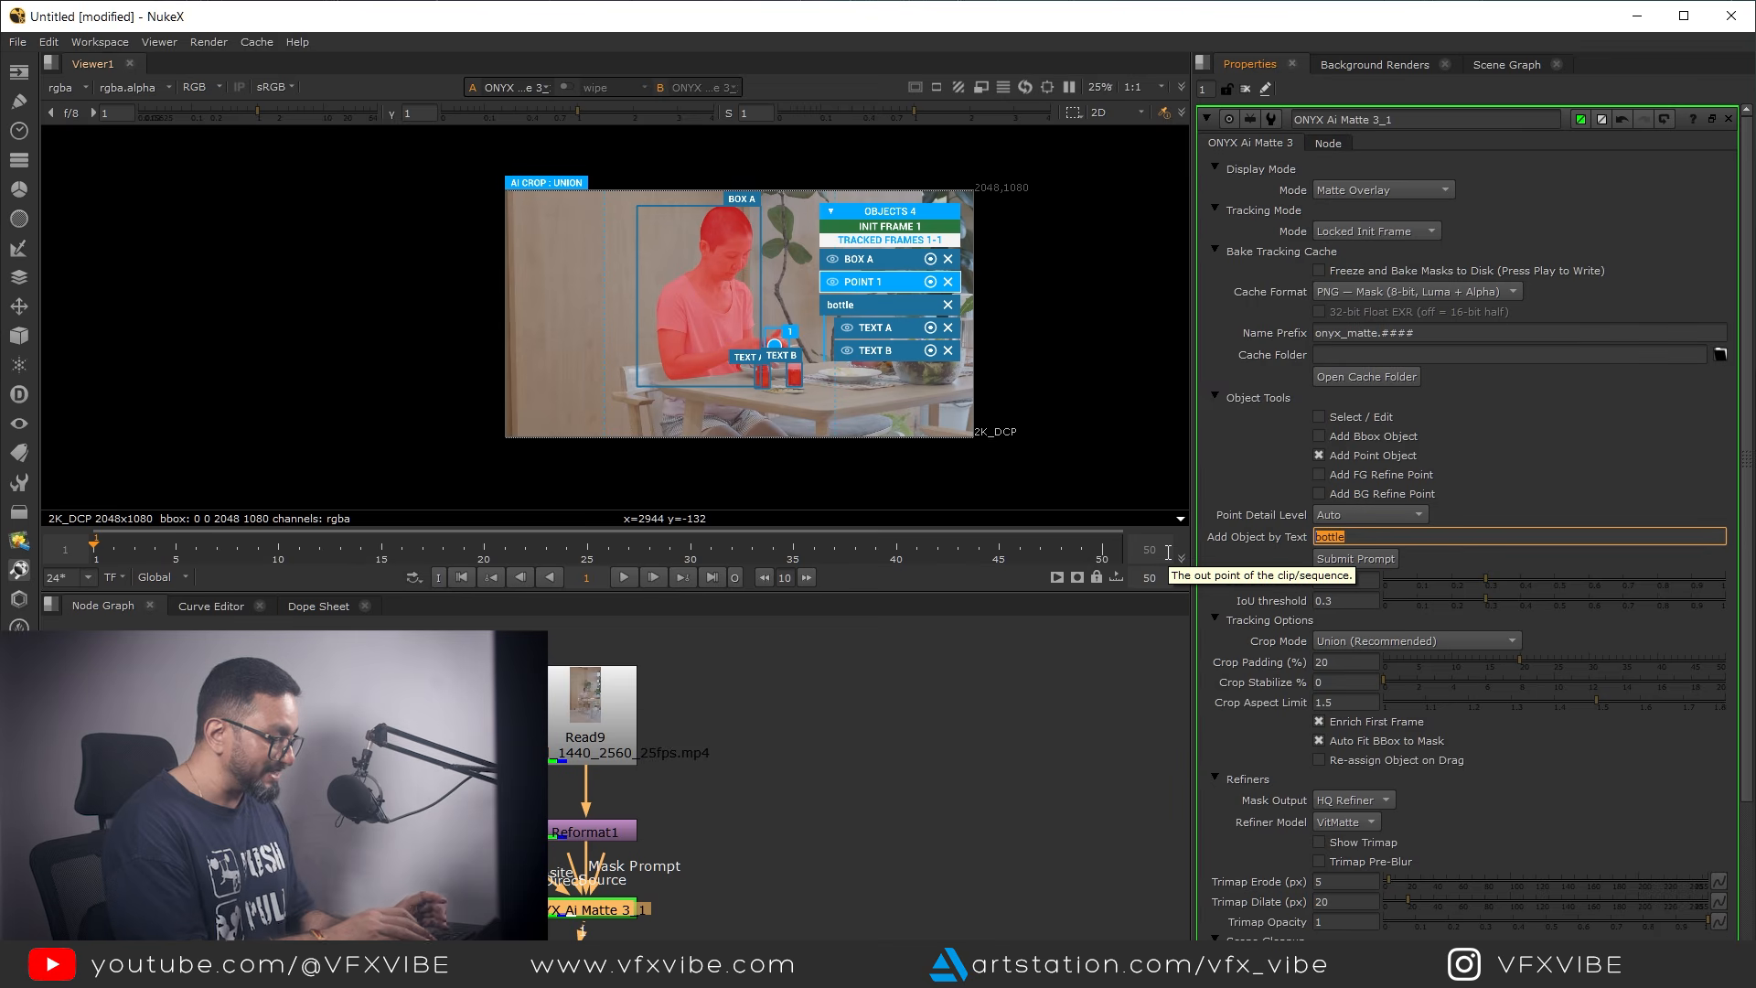
{"action": "type", "text": "table"}
{"action": "left_click", "coordinate": [1363, 562]}
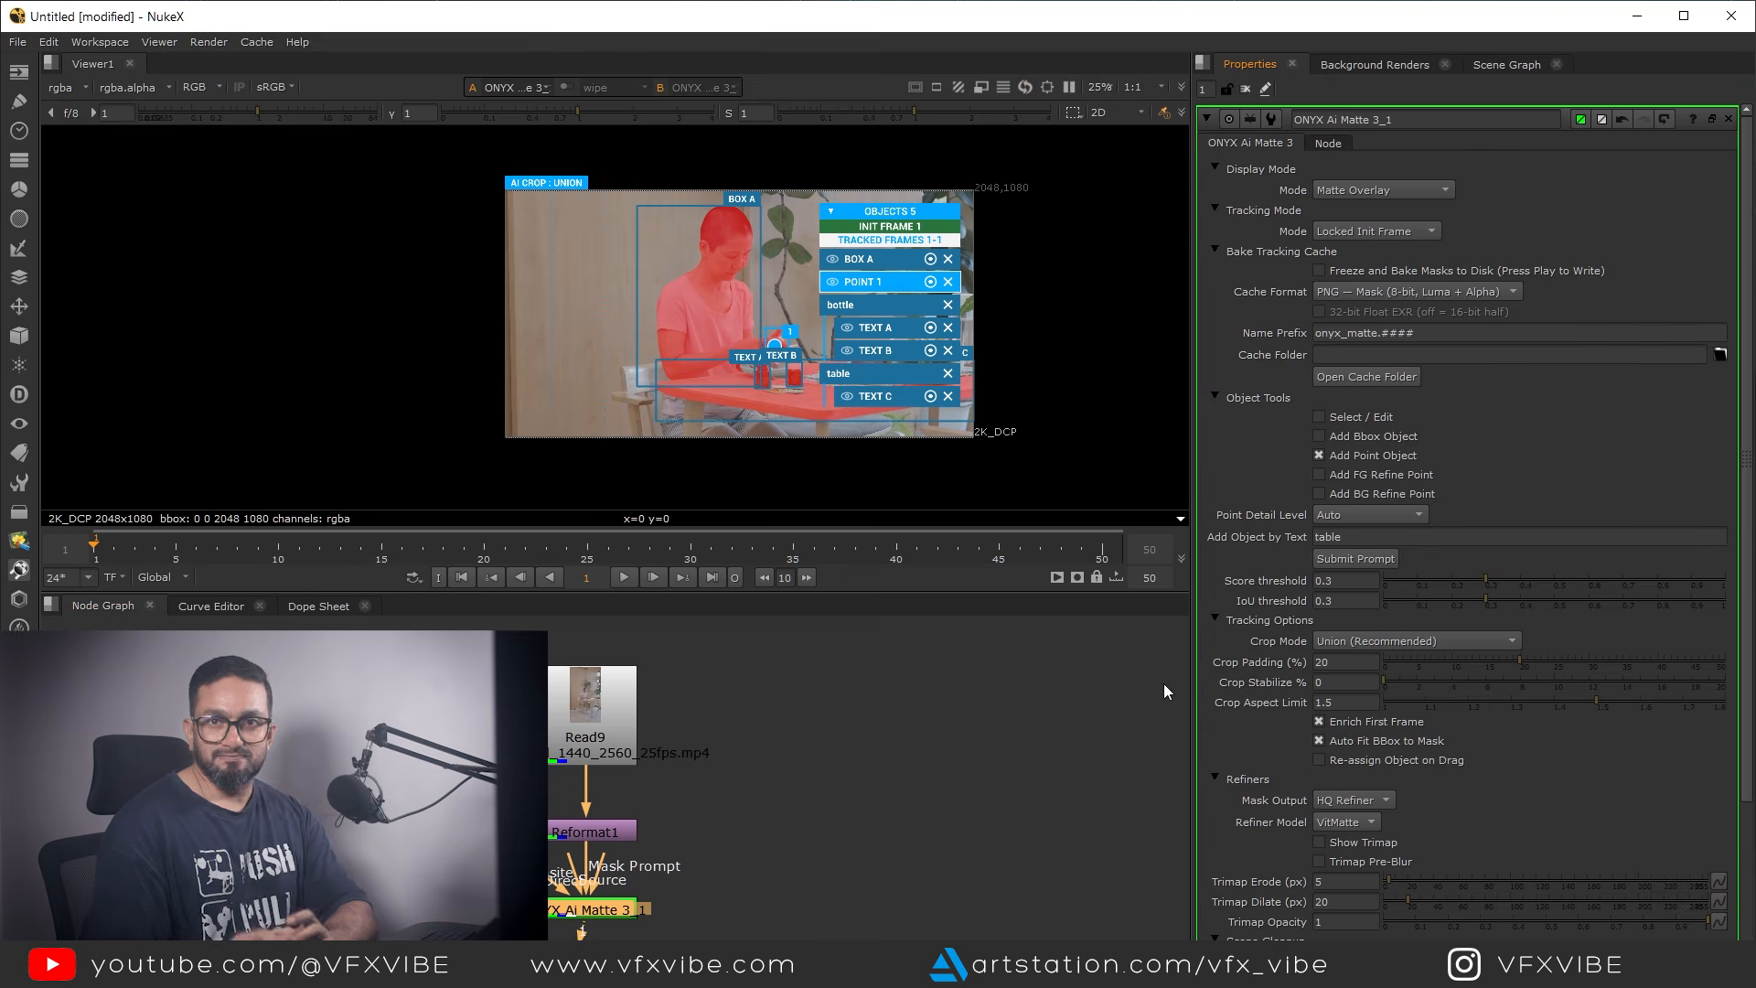
Examine the table's matte overlay around the bottles, plates and tabletop edges
{"action": "scroll", "coordinate": [738, 405], "scroll_direction": "up", "scroll_amount": 2}
{"action": "scroll", "coordinate": [735, 398], "scroll_direction": "up", "scroll_amount": 2}
{"action": "middle_click_drag", "start_coordinate": [735, 398], "coordinate": [460, 354]}
{"action": "middle_click_drag", "start_coordinate": [556, 386], "coordinate": [518, 431]}
{"action": "middle_click_drag", "start_coordinate": [875, 382], "coordinate": [1108, 415]}
{"action": "scroll", "coordinate": [665, 453], "scroll_direction": "up", "scroll_amount": 2}
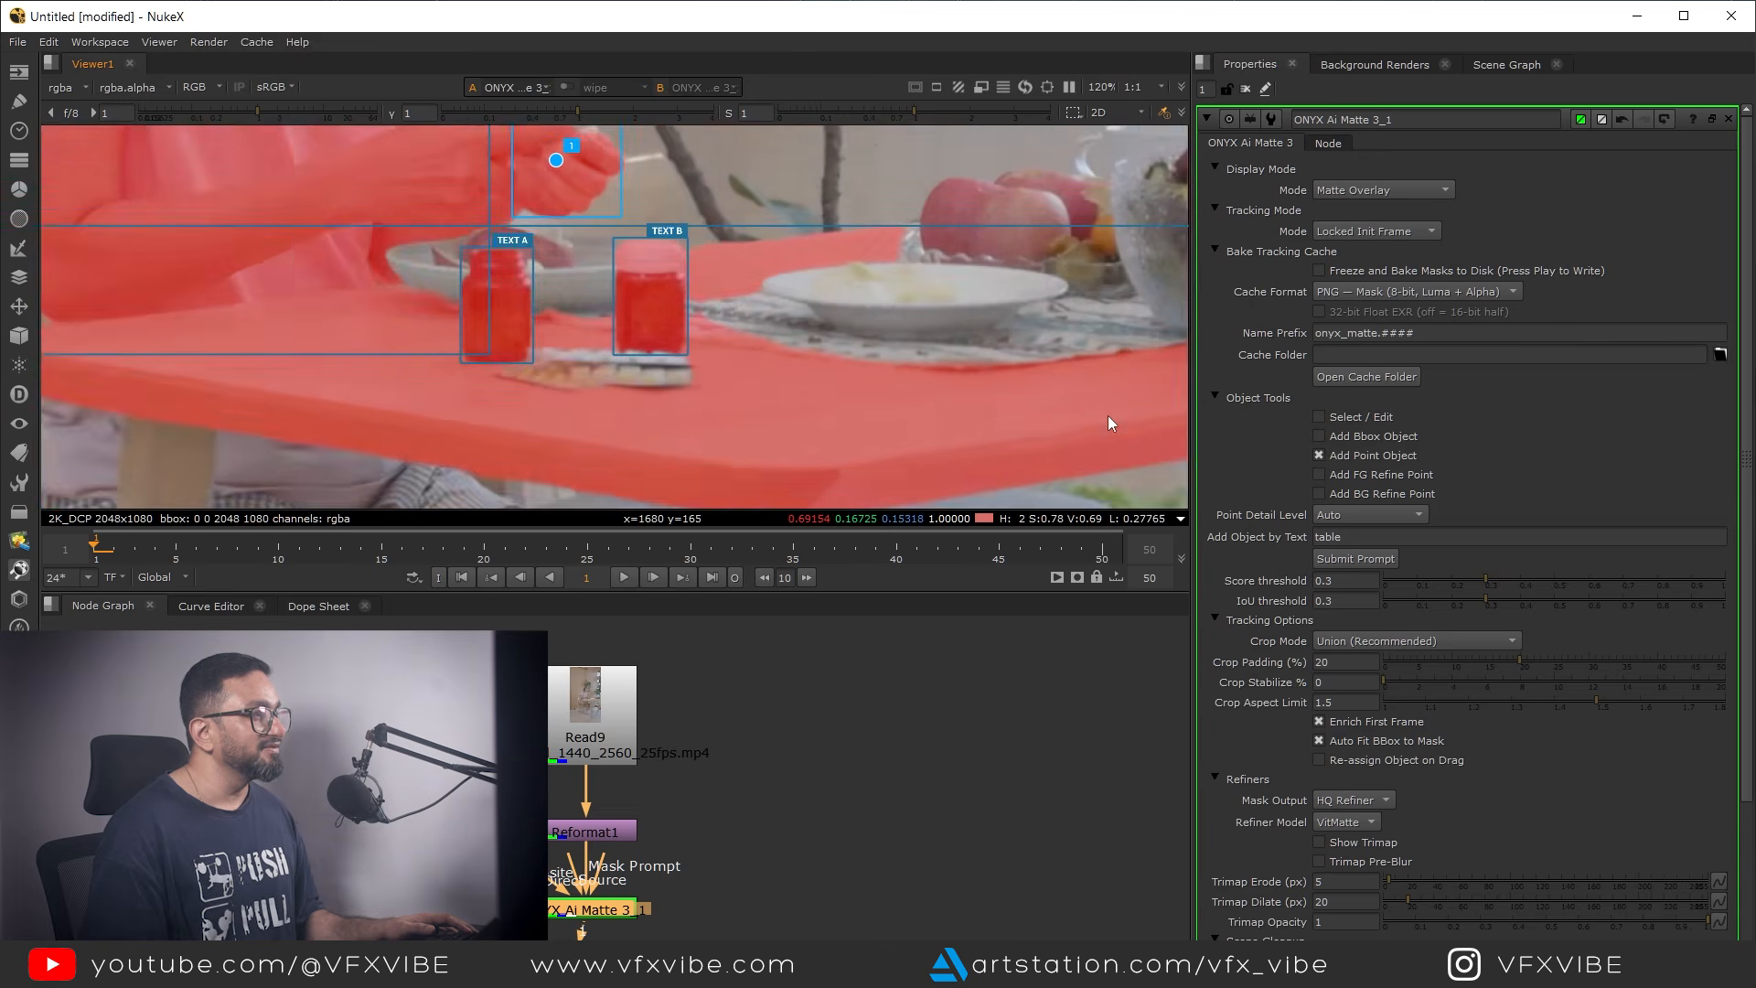
{"action": "scroll", "coordinate": [870, 441], "scroll_direction": "down", "scroll_amount": 3}
{"action": "mouse_move", "coordinate": [721, 457]}
{"action": "middle_mouse_down"}
{"action": "mouse_move", "coordinate": [854, 443]}
{"action": "mouse_move", "coordinate": [885, 331]}
{"action": "mouse_move", "coordinate": [698, 432]}
{"action": "mouse_move", "coordinate": [790, 420]}
{"action": "mouse_move", "coordinate": [746, 446]}
{"action": "middle_mouse_up"}
{"action": "scroll", "coordinate": [886, 331], "scroll_direction": "down", "scroll_amount": 3}
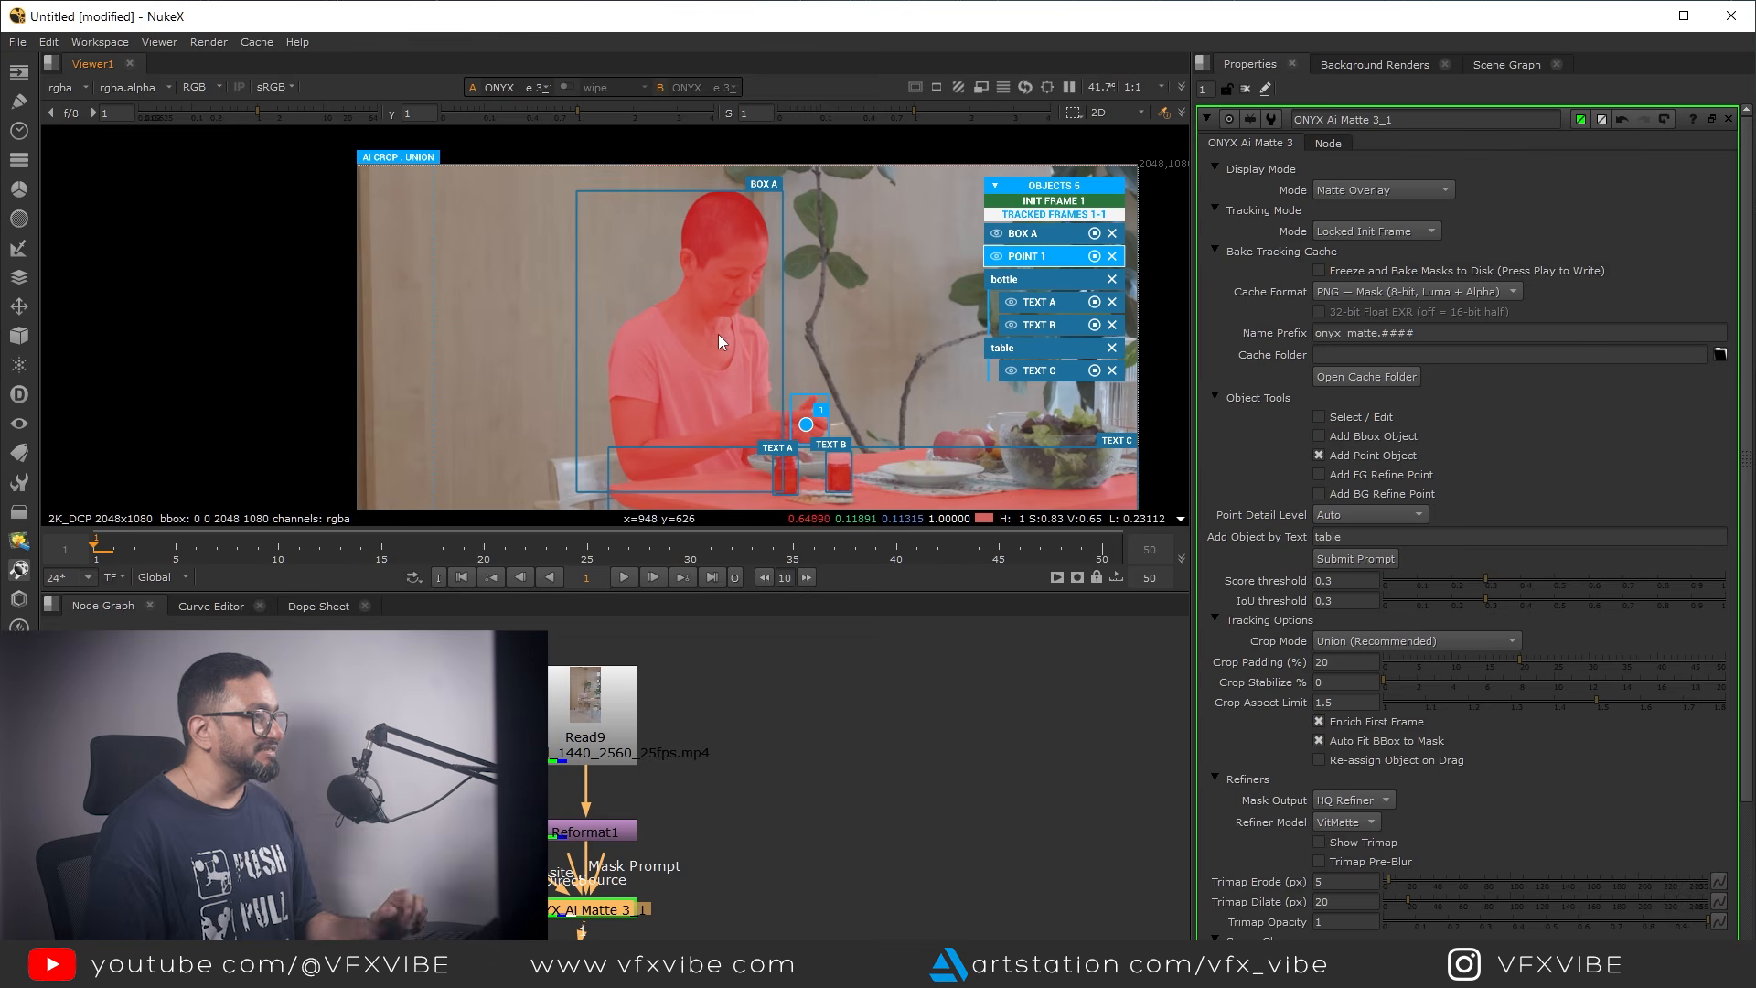
Check the combined matte of the woman, bottles and table in the alpha channel and return to the color view
{"action": "middle_click_drag", "start_coordinate": [749, 380], "coordinate": [665, 248]}
{"action": "key", "text": "a"}
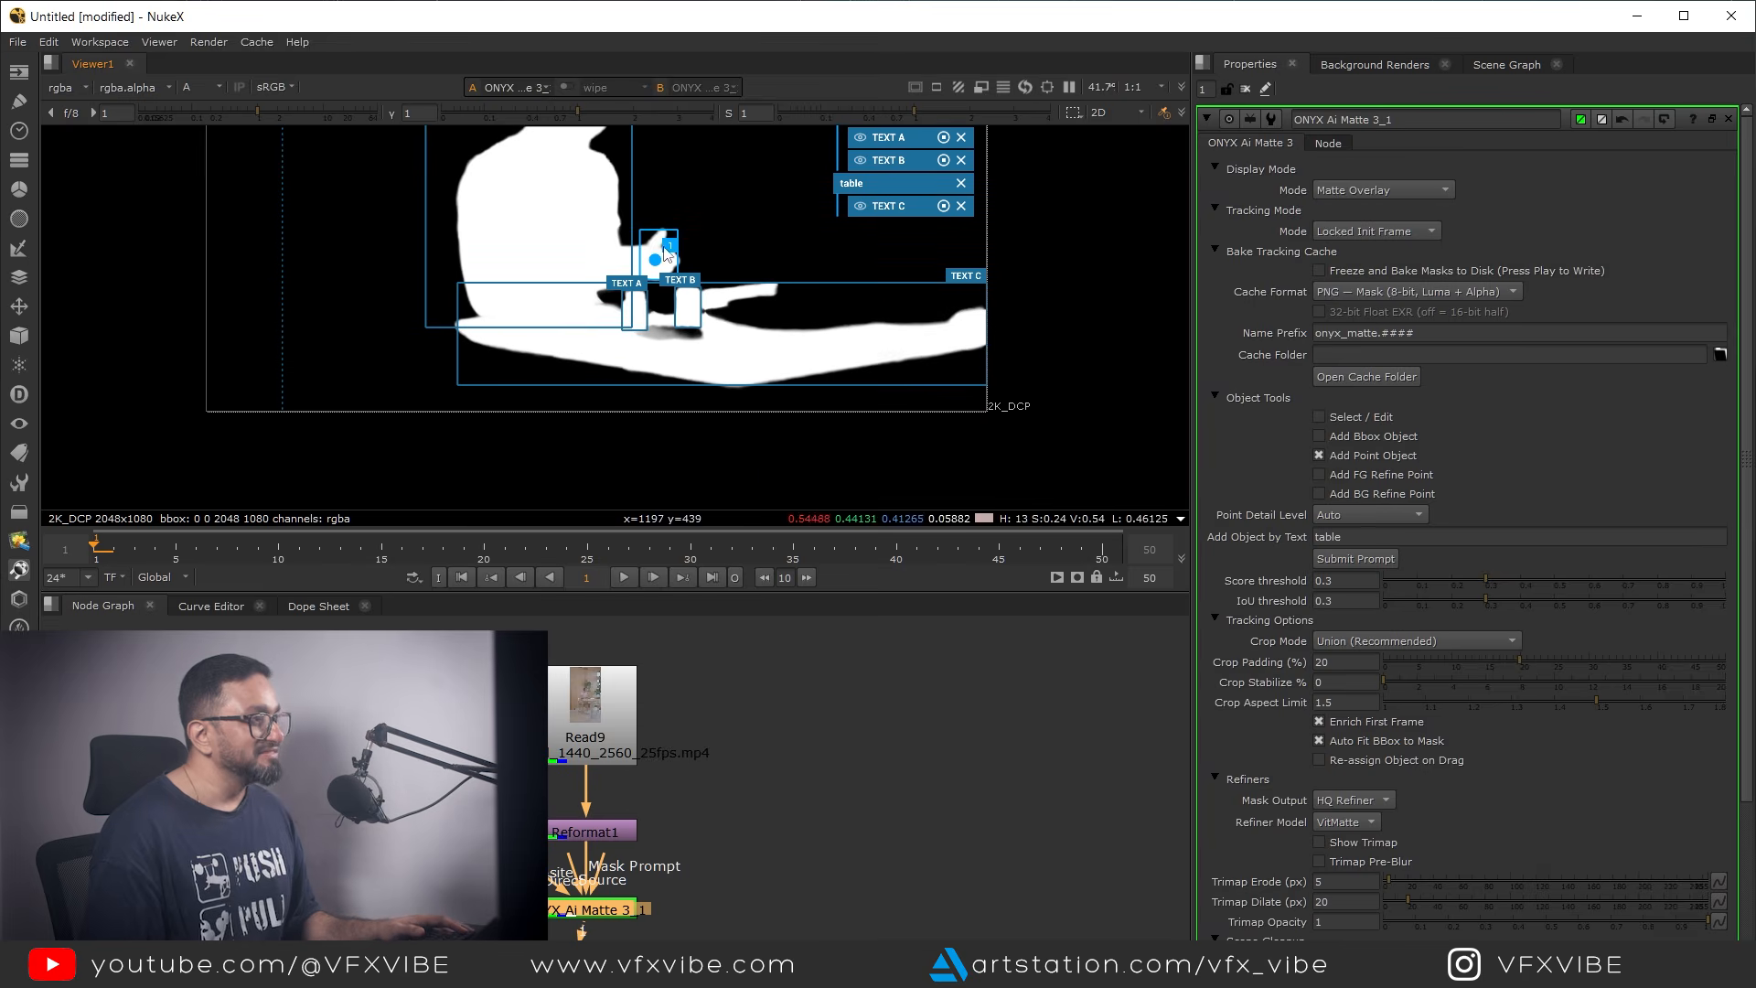
{"action": "middle_click_drag", "start_coordinate": [620, 332], "coordinate": [718, 427]}
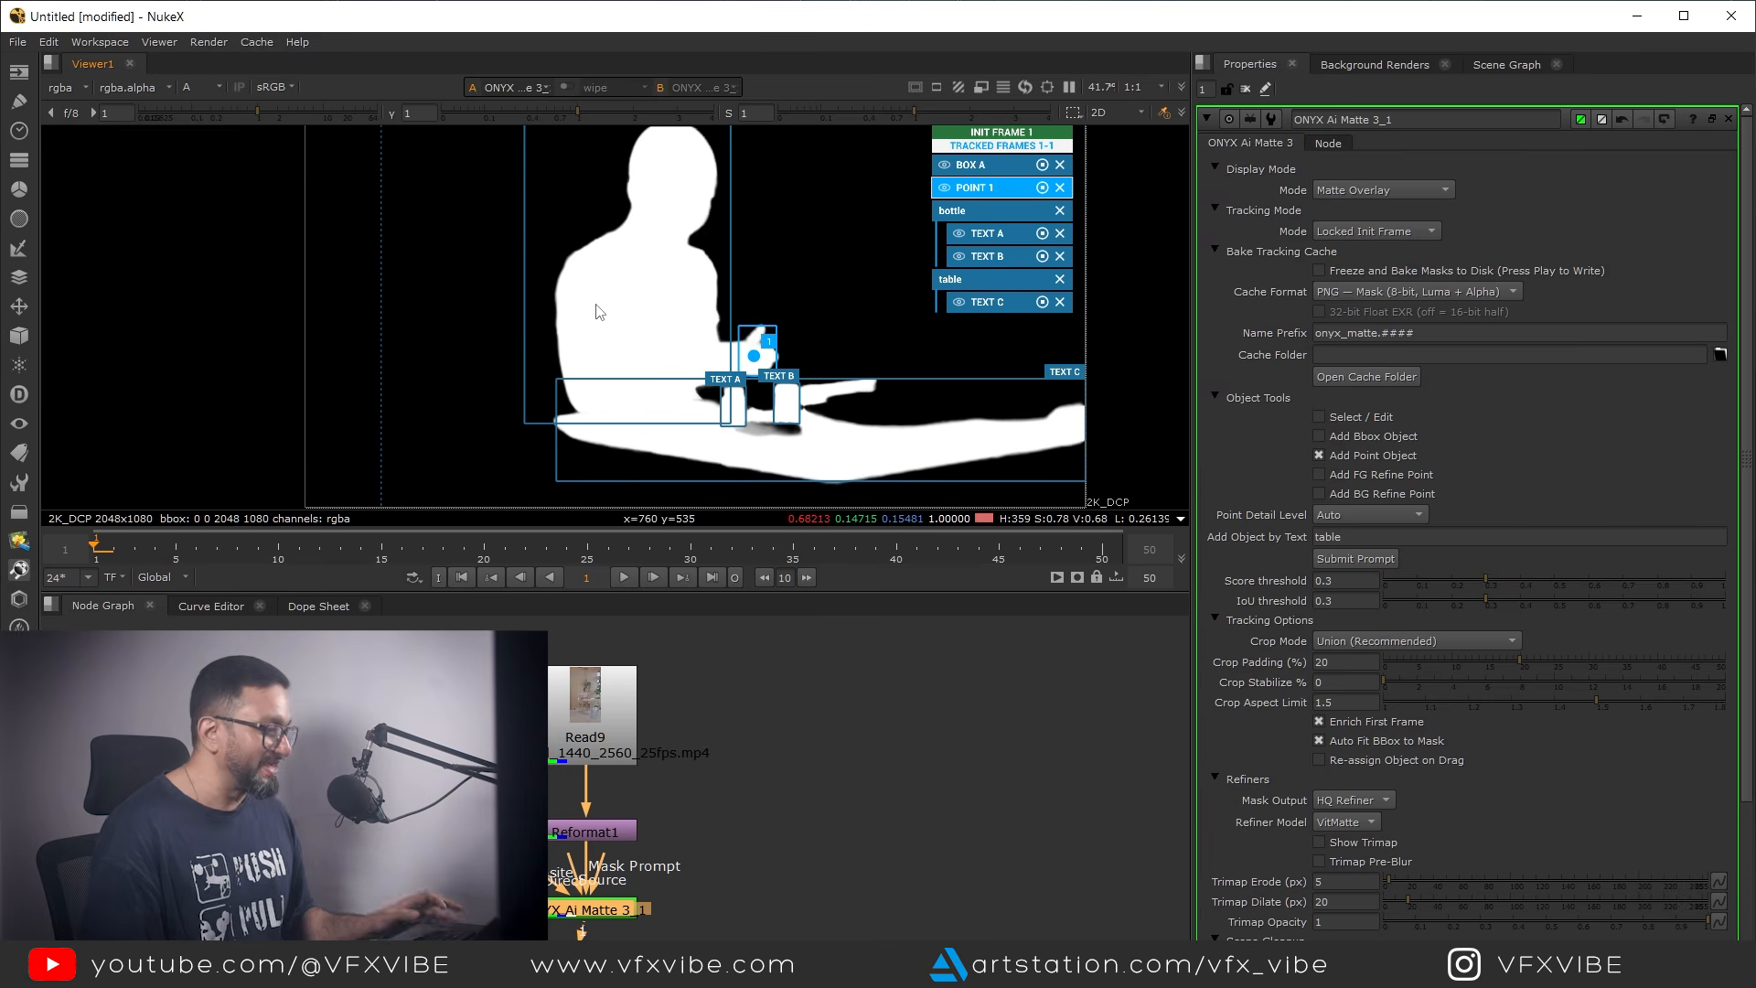
{"action": "middle_click_drag", "start_coordinate": [593, 303], "coordinate": [585, 317]}
{"action": "key", "text": "a"}
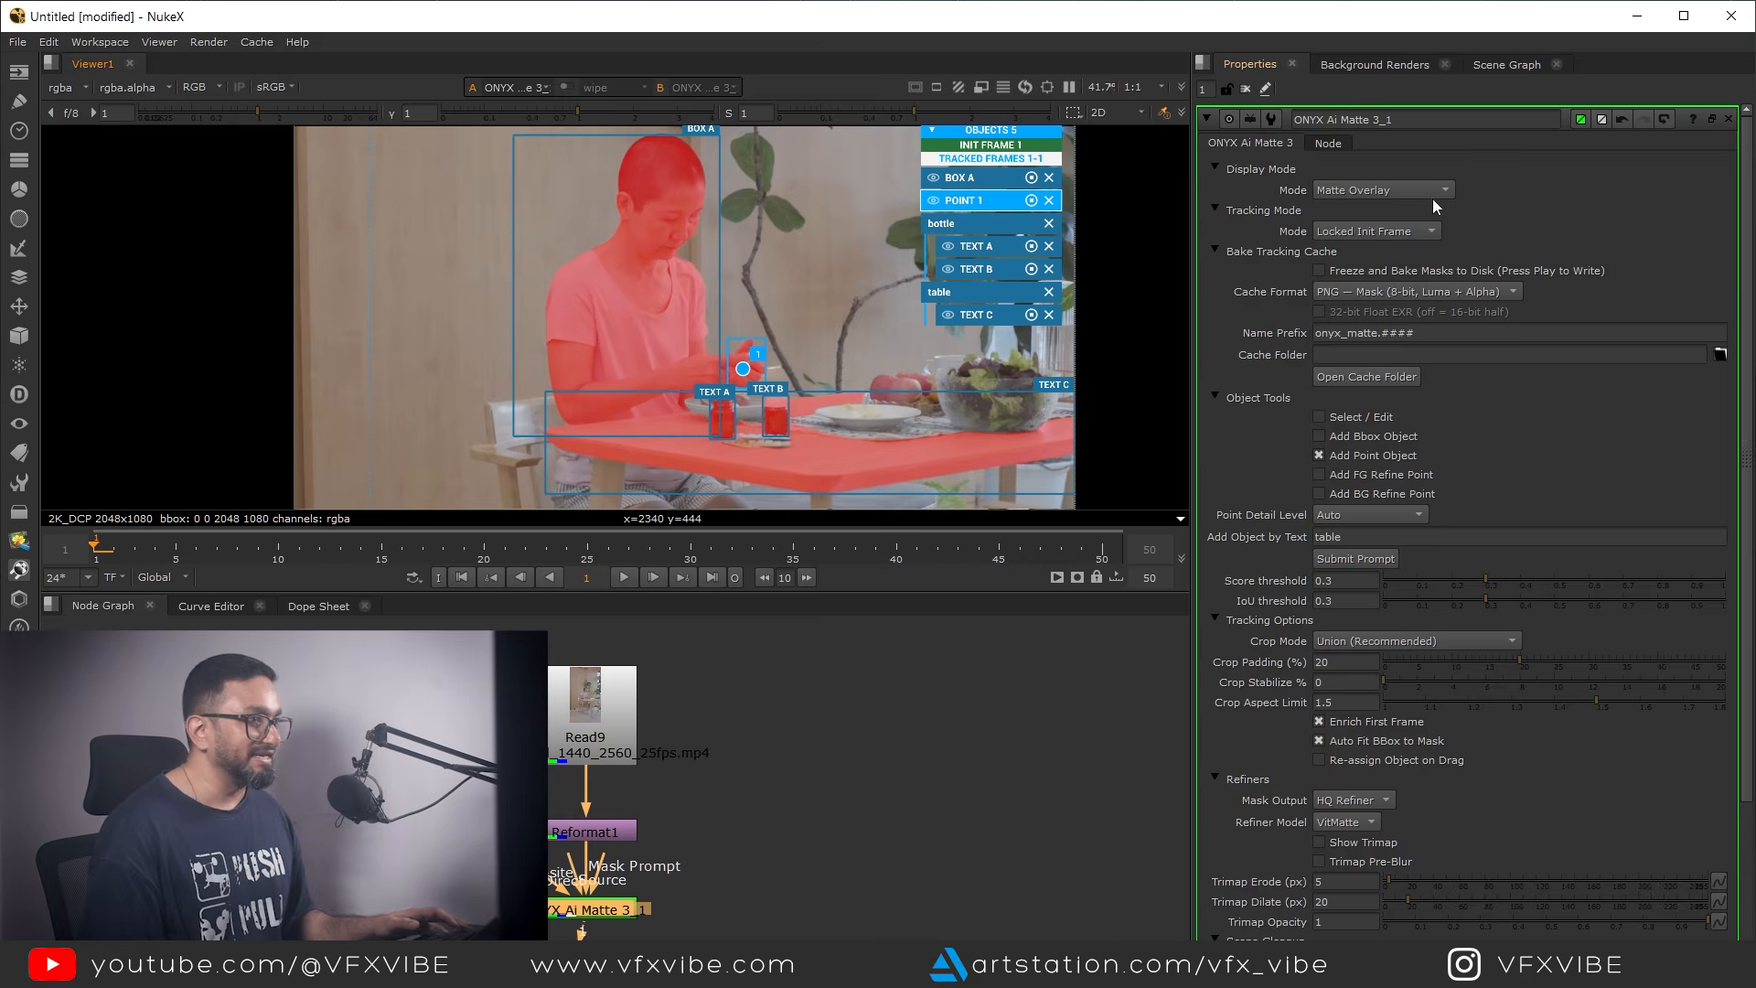
Close the matte node's properties to hide the object boxes and inspect the overlay on the bottles, tabletop and salad bowl
{"action": "left_click", "coordinate": [1246, 88]}
{"action": "scroll", "coordinate": [812, 333], "scroll_direction": "up", "scroll_amount": 3}
{"action": "key", "text": "a"}
{"action": "key", "text": "a"}
{"action": "middle_click_drag", "start_coordinate": [854, 356], "coordinate": [660, 404]}
{"action": "scroll", "coordinate": [788, 412], "scroll_direction": "up", "scroll_amount": 2}
{"action": "mouse_move", "coordinate": [993, 414]}
{"action": "middle_mouse_down"}
{"action": "mouse_move", "coordinate": [789, 412]}
{"action": "mouse_move", "coordinate": [974, 387]}
{"action": "middle_mouse_up"}
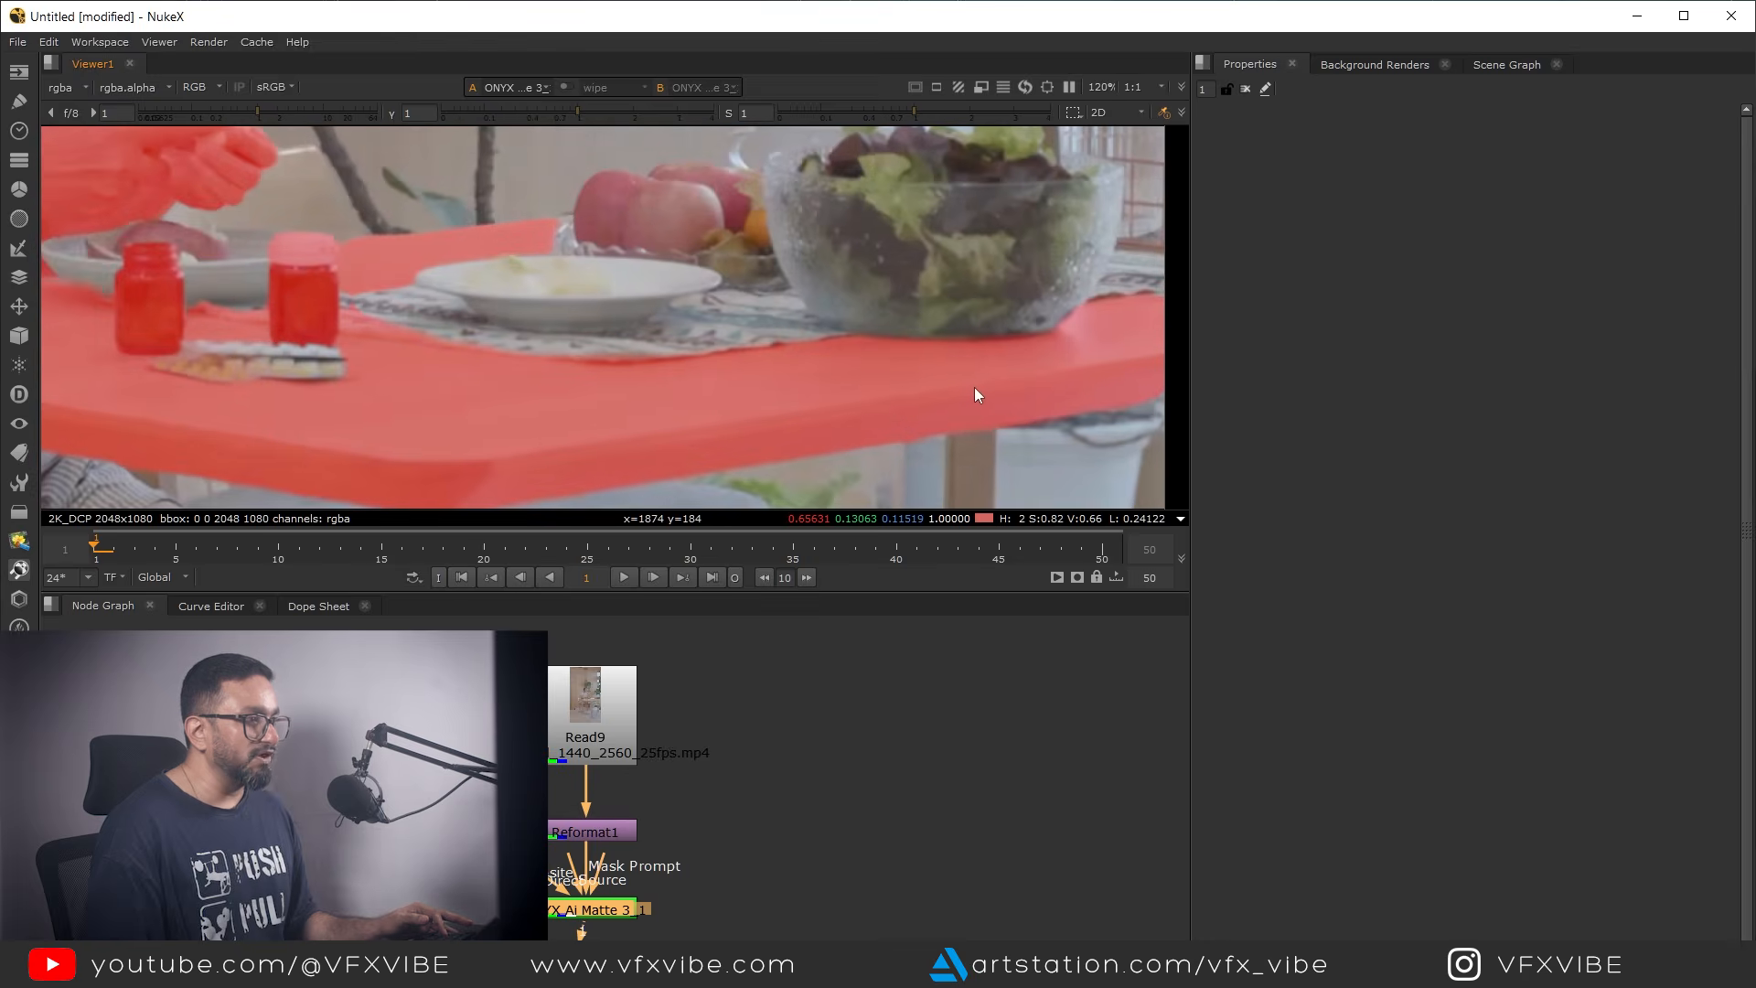
{"action": "scroll", "coordinate": [1036, 430], "scroll_direction": "down", "scroll_amount": 1}
{"action": "scroll", "coordinate": [759, 452], "scroll_direction": "down", "scroll_amount": 2}
Inspect the matte overlay around the woman's head and face
{"action": "middle_click_drag", "start_coordinate": [759, 452], "coordinate": [988, 490]}
{"action": "middle_click_drag", "start_coordinate": [594, 414], "coordinate": [730, 547]}
{"action": "scroll", "coordinate": [651, 235], "scroll_direction": "up", "scroll_amount": 4}
{"action": "scroll", "coordinate": [830, 280], "scroll_direction": "up", "scroll_amount": 1}
{"action": "middle_click_drag", "start_coordinate": [830, 279], "coordinate": [776, 512]}
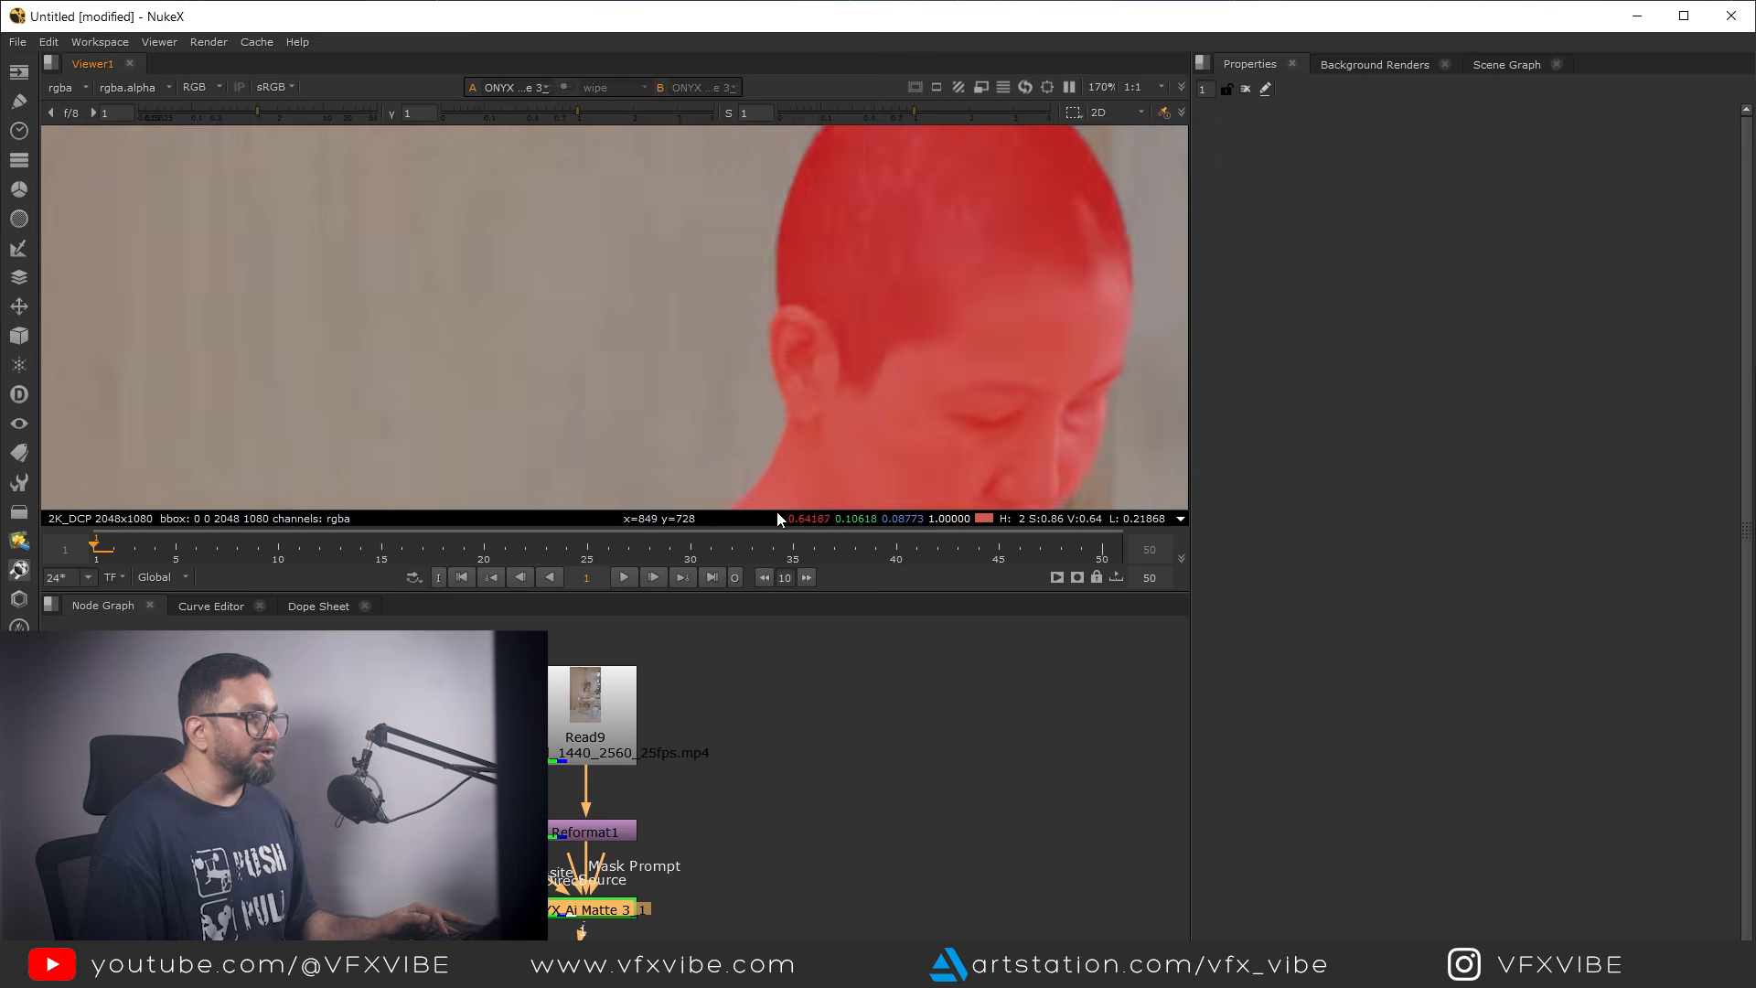
{"action": "scroll", "coordinate": [852, 366], "scroll_direction": "down", "scroll_amount": 2}
{"action": "middle_click_drag", "start_coordinate": [852, 366], "coordinate": [815, 263]}
{"action": "scroll", "coordinate": [787, 380], "scroll_direction": "down", "scroll_amount": 2}
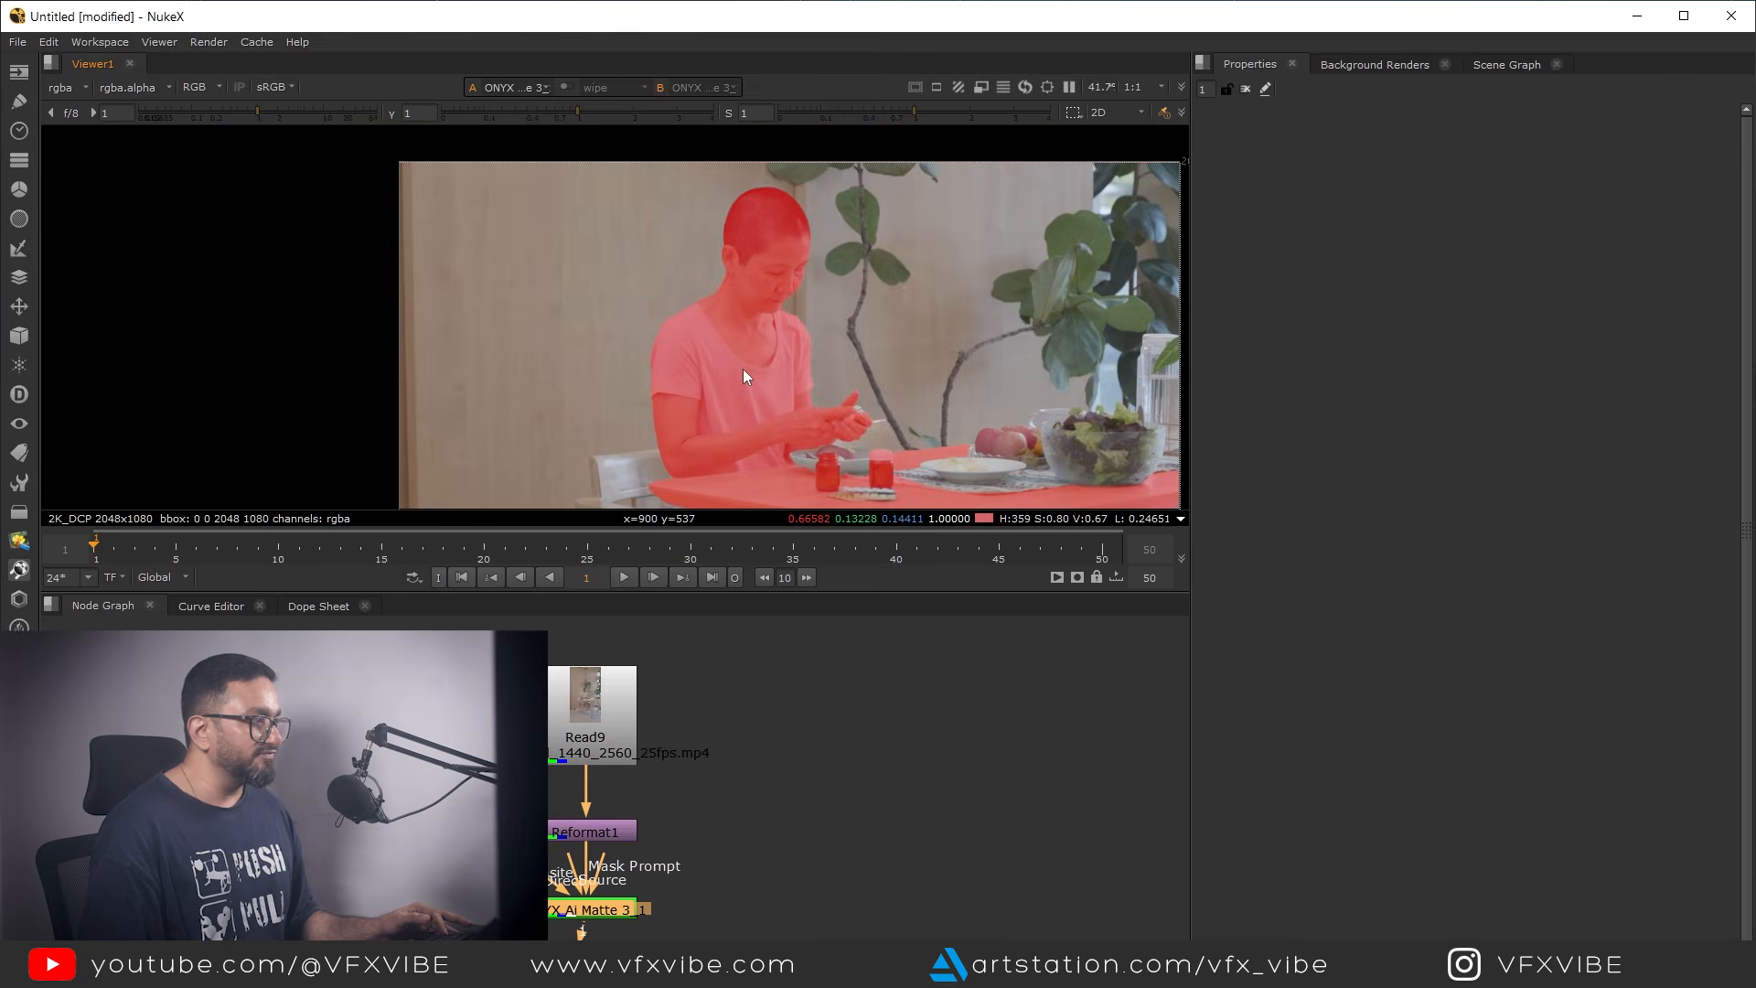
Reopen the ONYX Ai Matte 3_1 properties and play the clip through to track all objects over frames 1-50
{"action": "middle_click_drag", "start_coordinate": [592, 912], "coordinate": [568, 843]}
{"action": "double_click", "coordinate": [568, 843]}
{"action": "middle_click_drag", "start_coordinate": [525, 472], "coordinate": [432, 409]}
{"action": "left_click", "coordinate": [110, 549]}
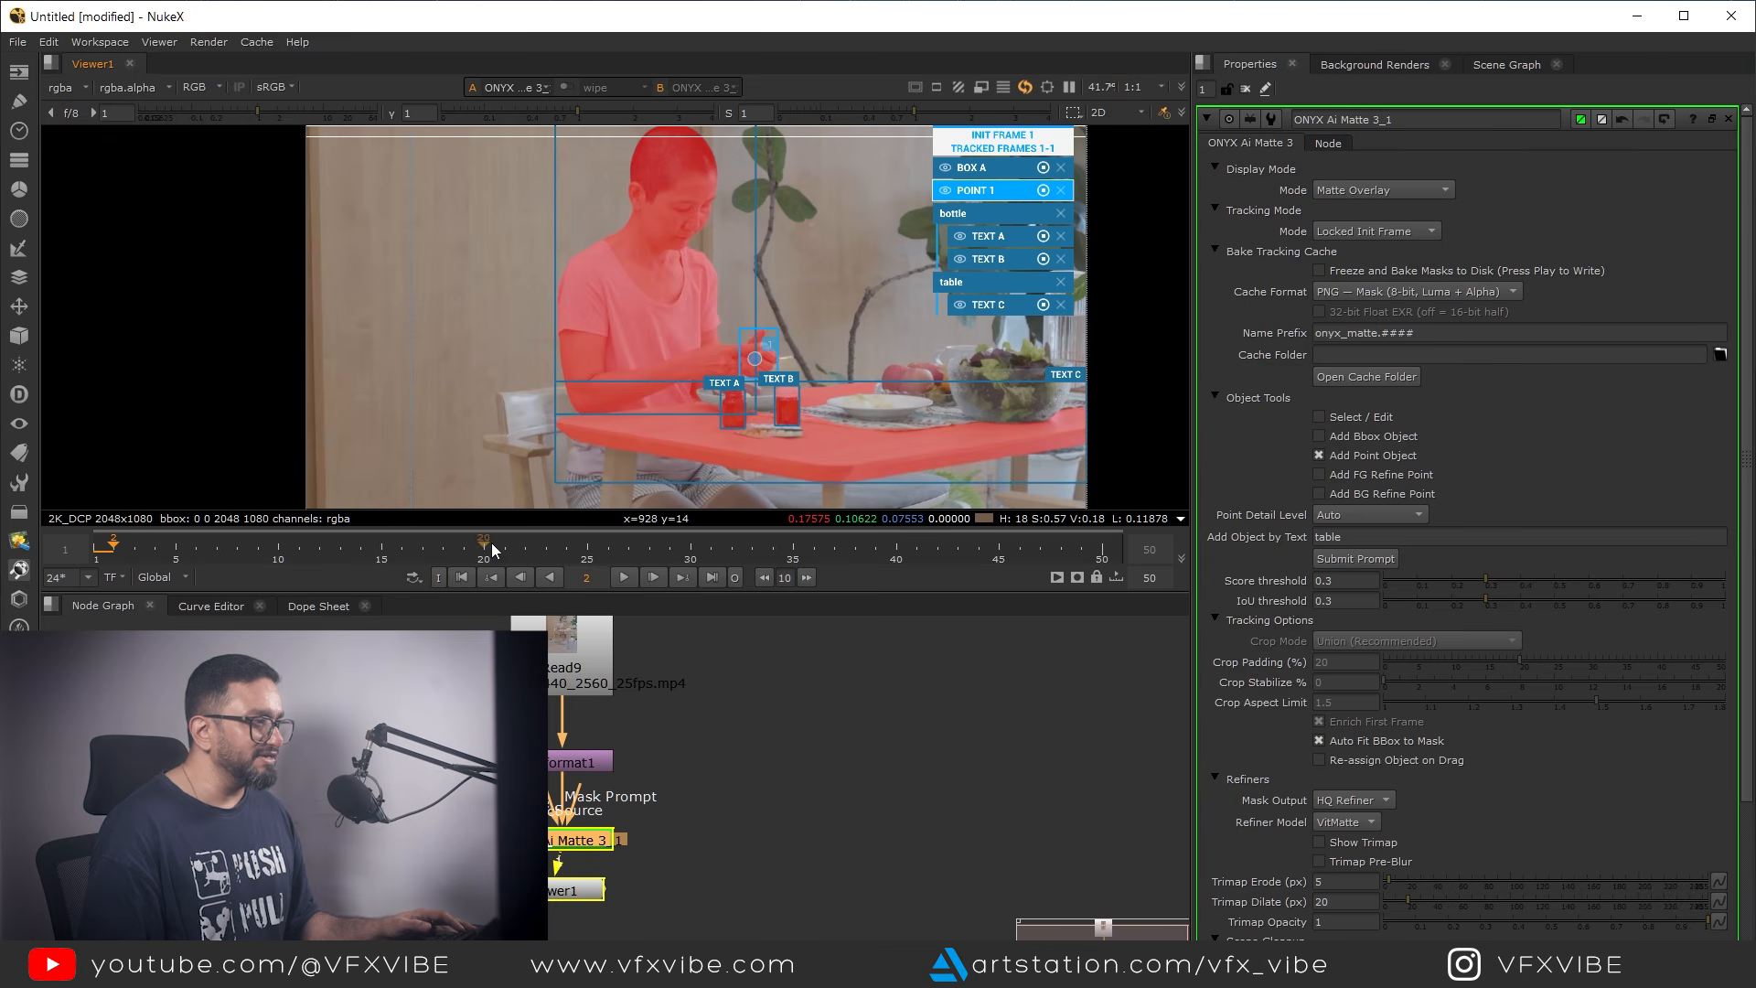
{"action": "left_click", "coordinate": [626, 580]}
{"action": "left_click", "coordinate": [625, 577]}
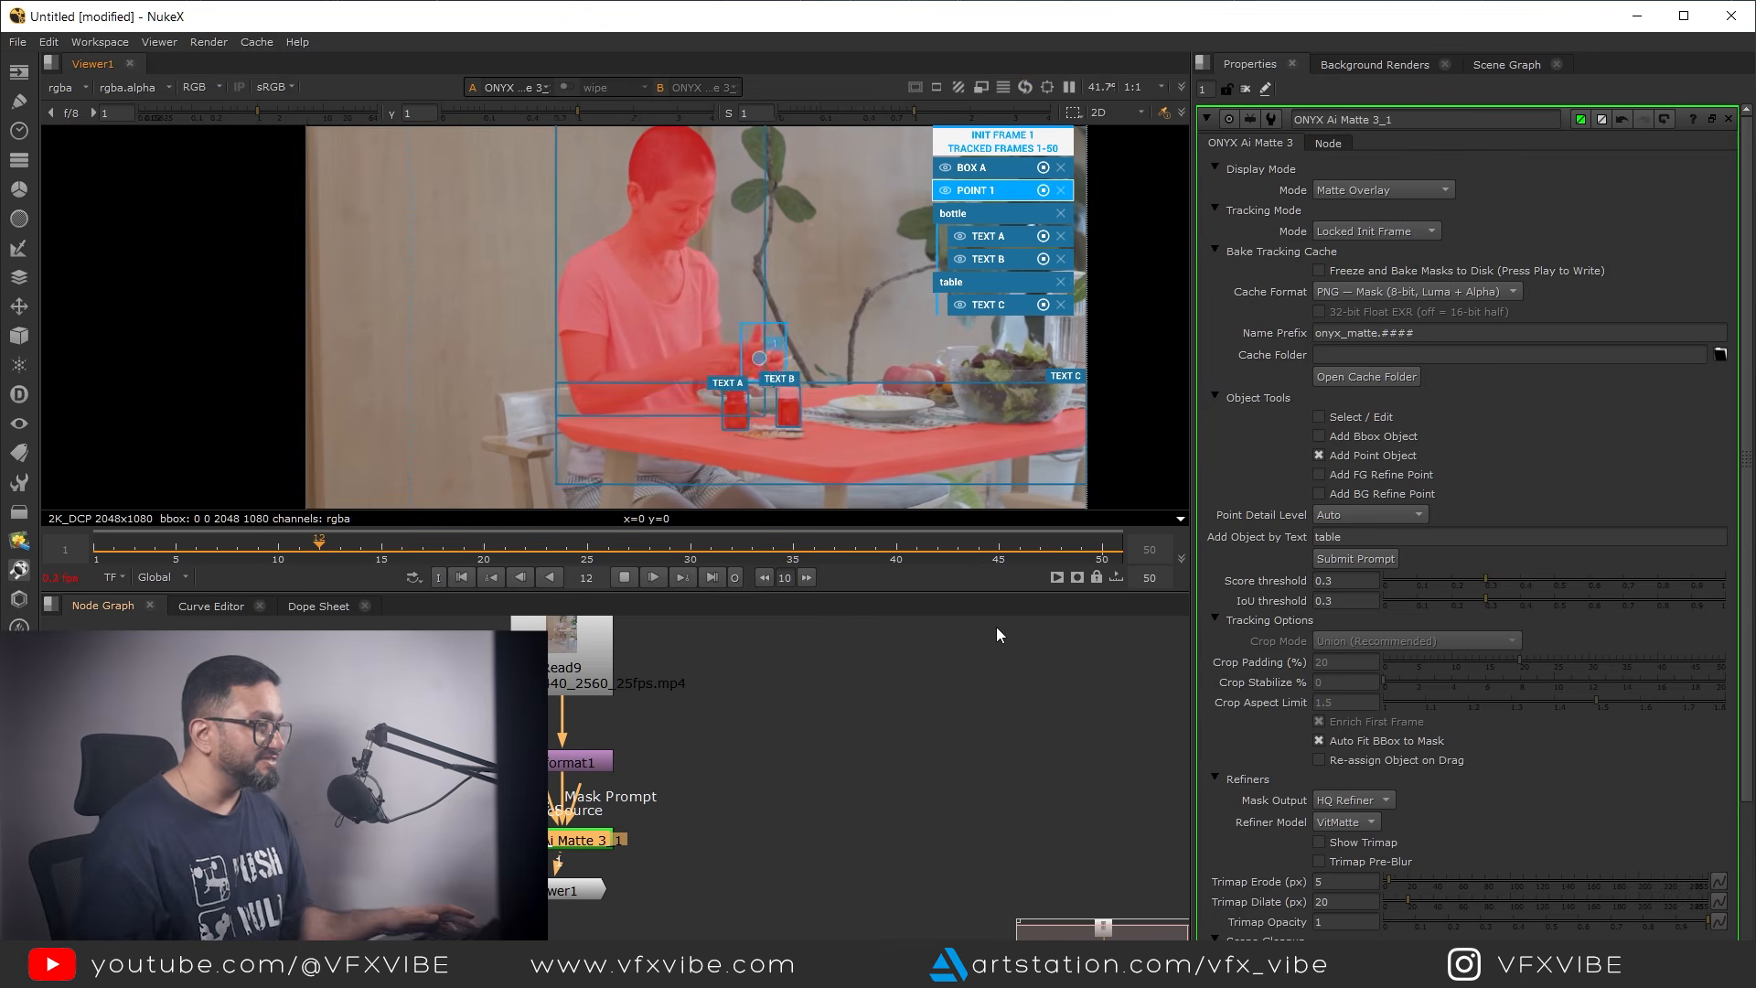
Enlarge the viewer to full size and display the tracked matte's alpha channel
{"action": "key", "text": "space"}
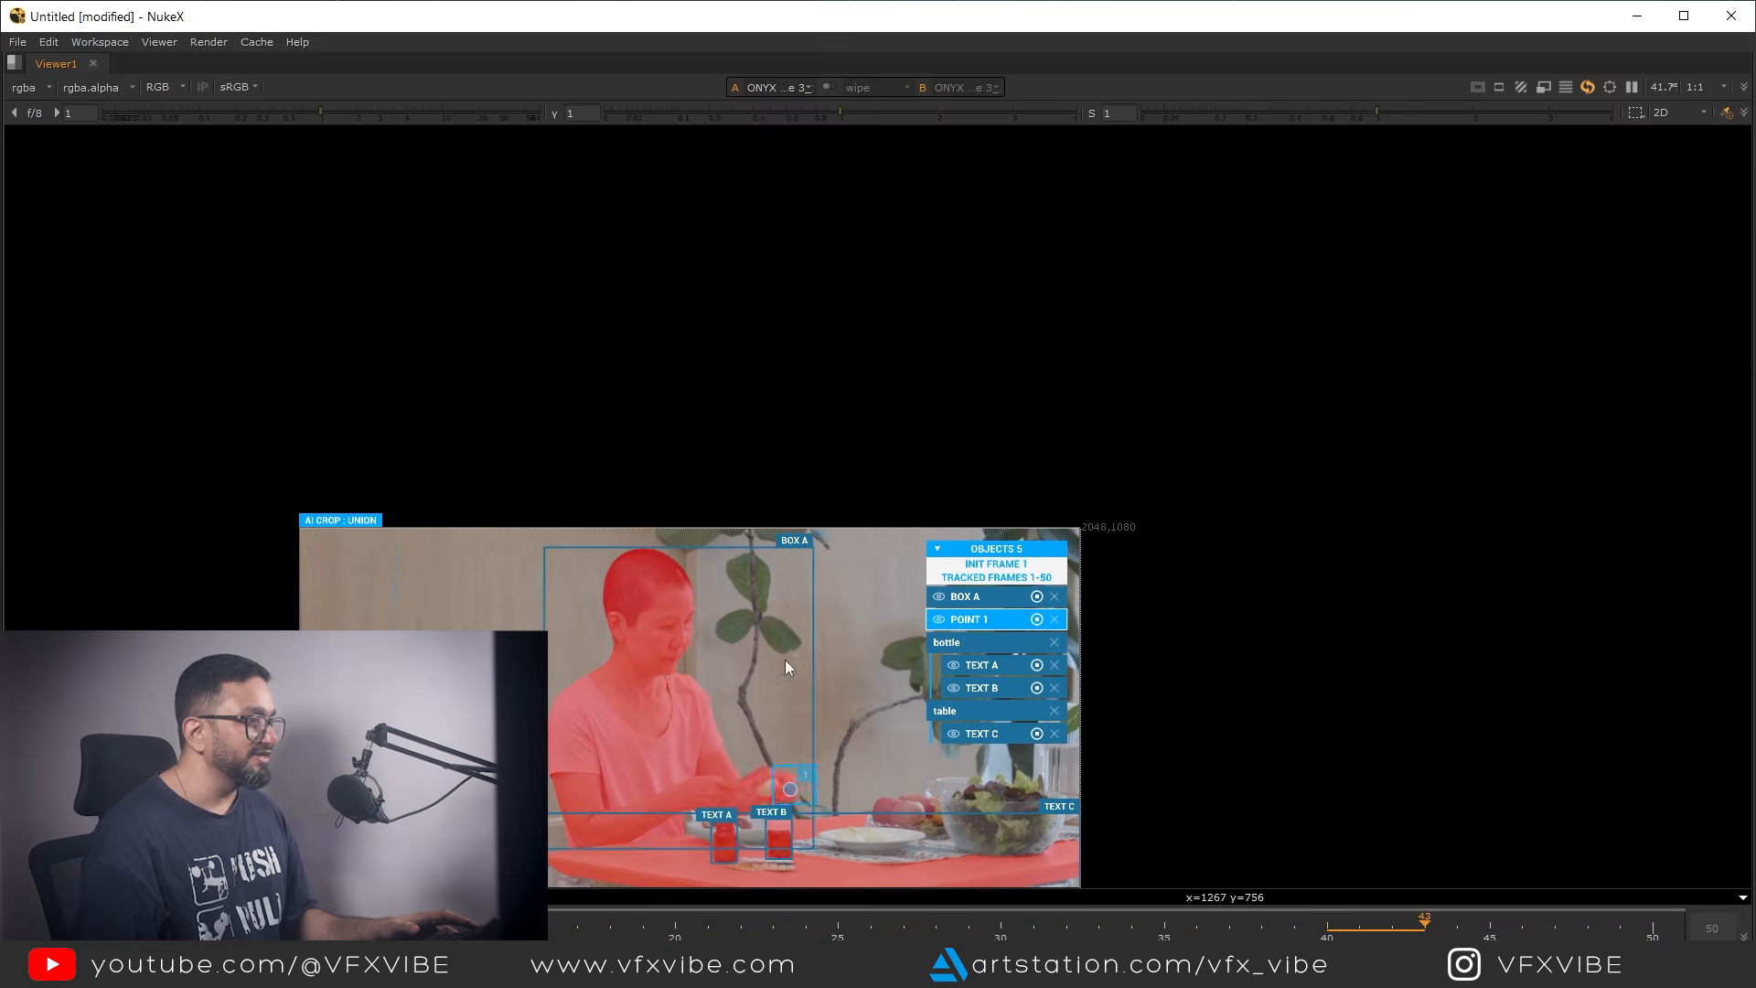
{"action": "scroll", "coordinate": [771, 579], "scroll_direction": "up", "scroll_amount": 4}
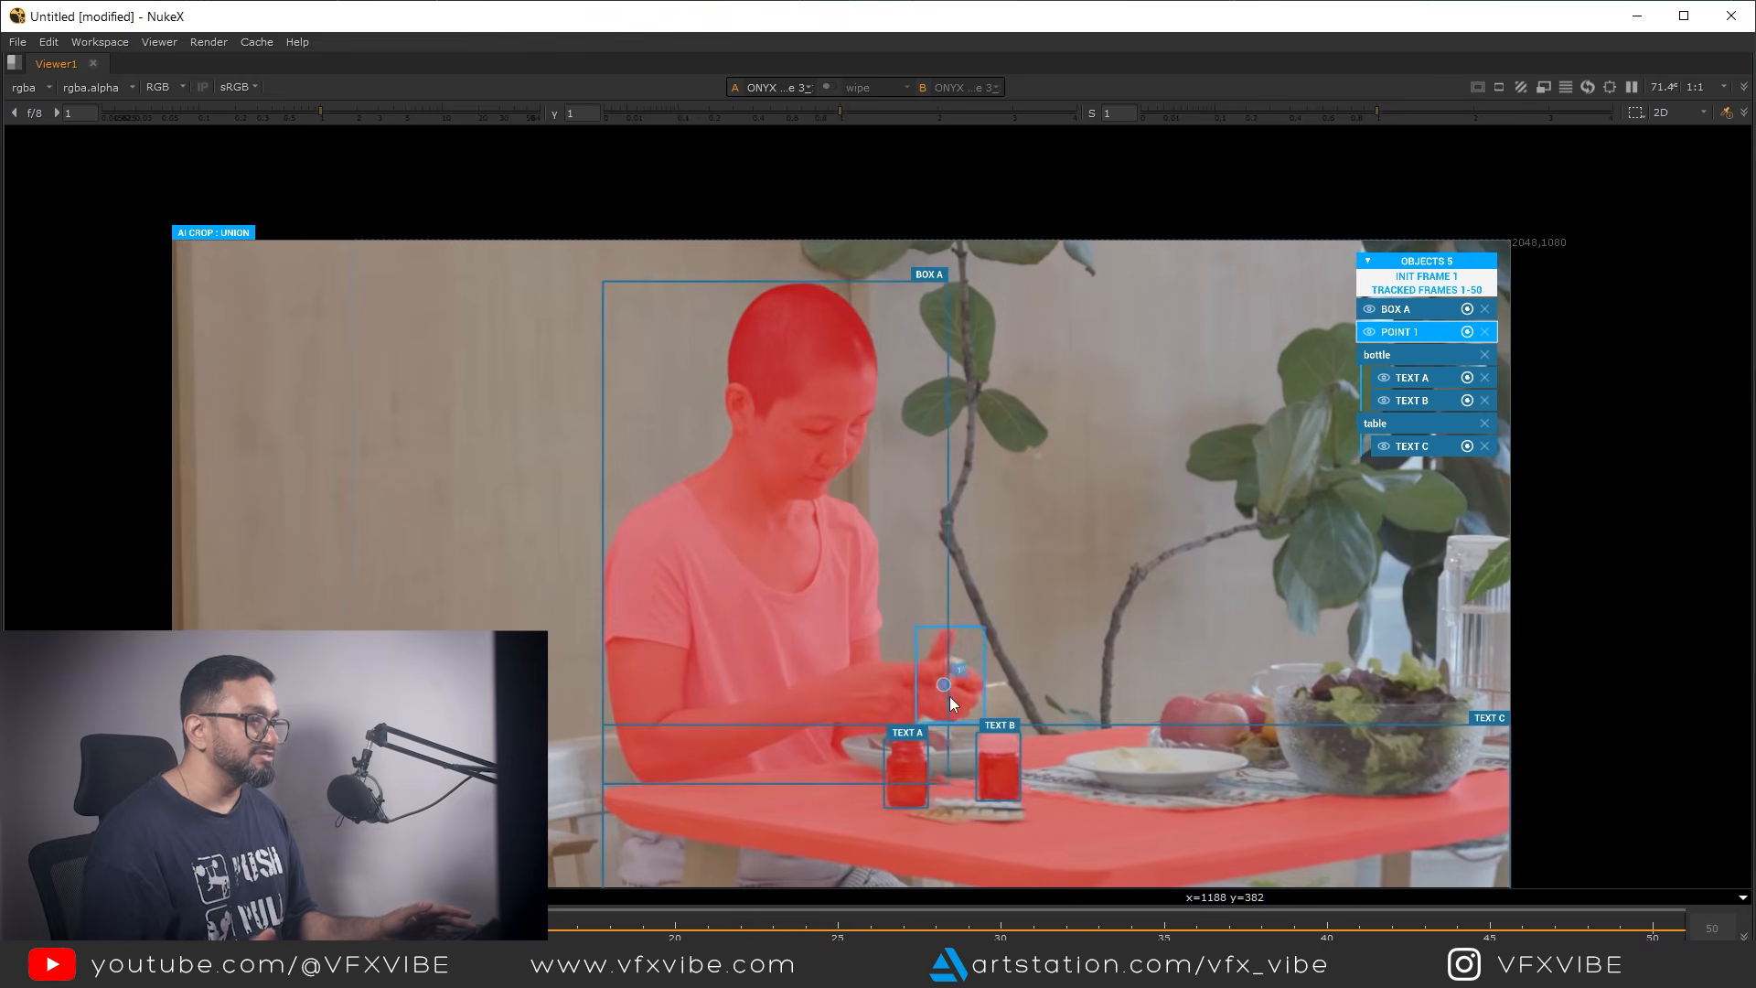
{"action": "middle_click_drag", "start_coordinate": [936, 704], "coordinate": [776, 609]}
{"action": "key", "text": "a"}
{"action": "scroll", "coordinate": [808, 665], "scroll_direction": "up", "scroll_amount": 2}
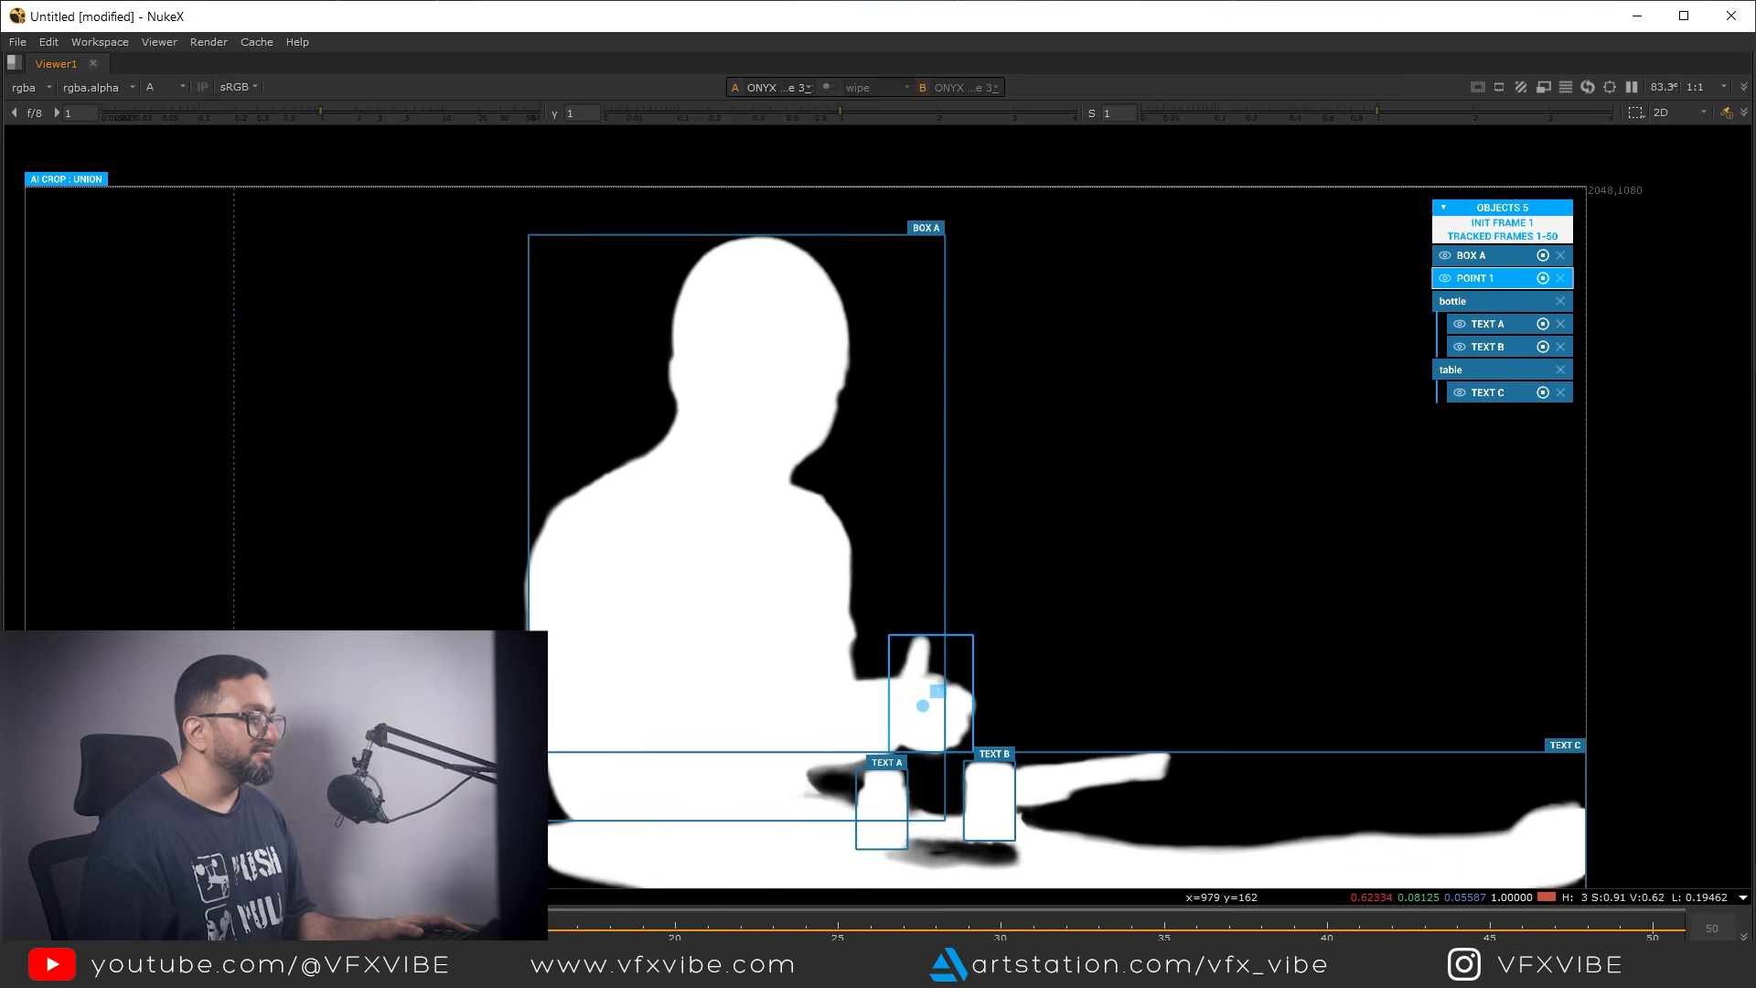
Inspect the tracked alpha edges around the shoulders, head, hands, bottles and table during playback
{"action": "scroll", "coordinate": [613, 530], "scroll_direction": "up", "scroll_amount": 6}
{"action": "middle_click_drag", "start_coordinate": [580, 502], "coordinate": [706, 555]}
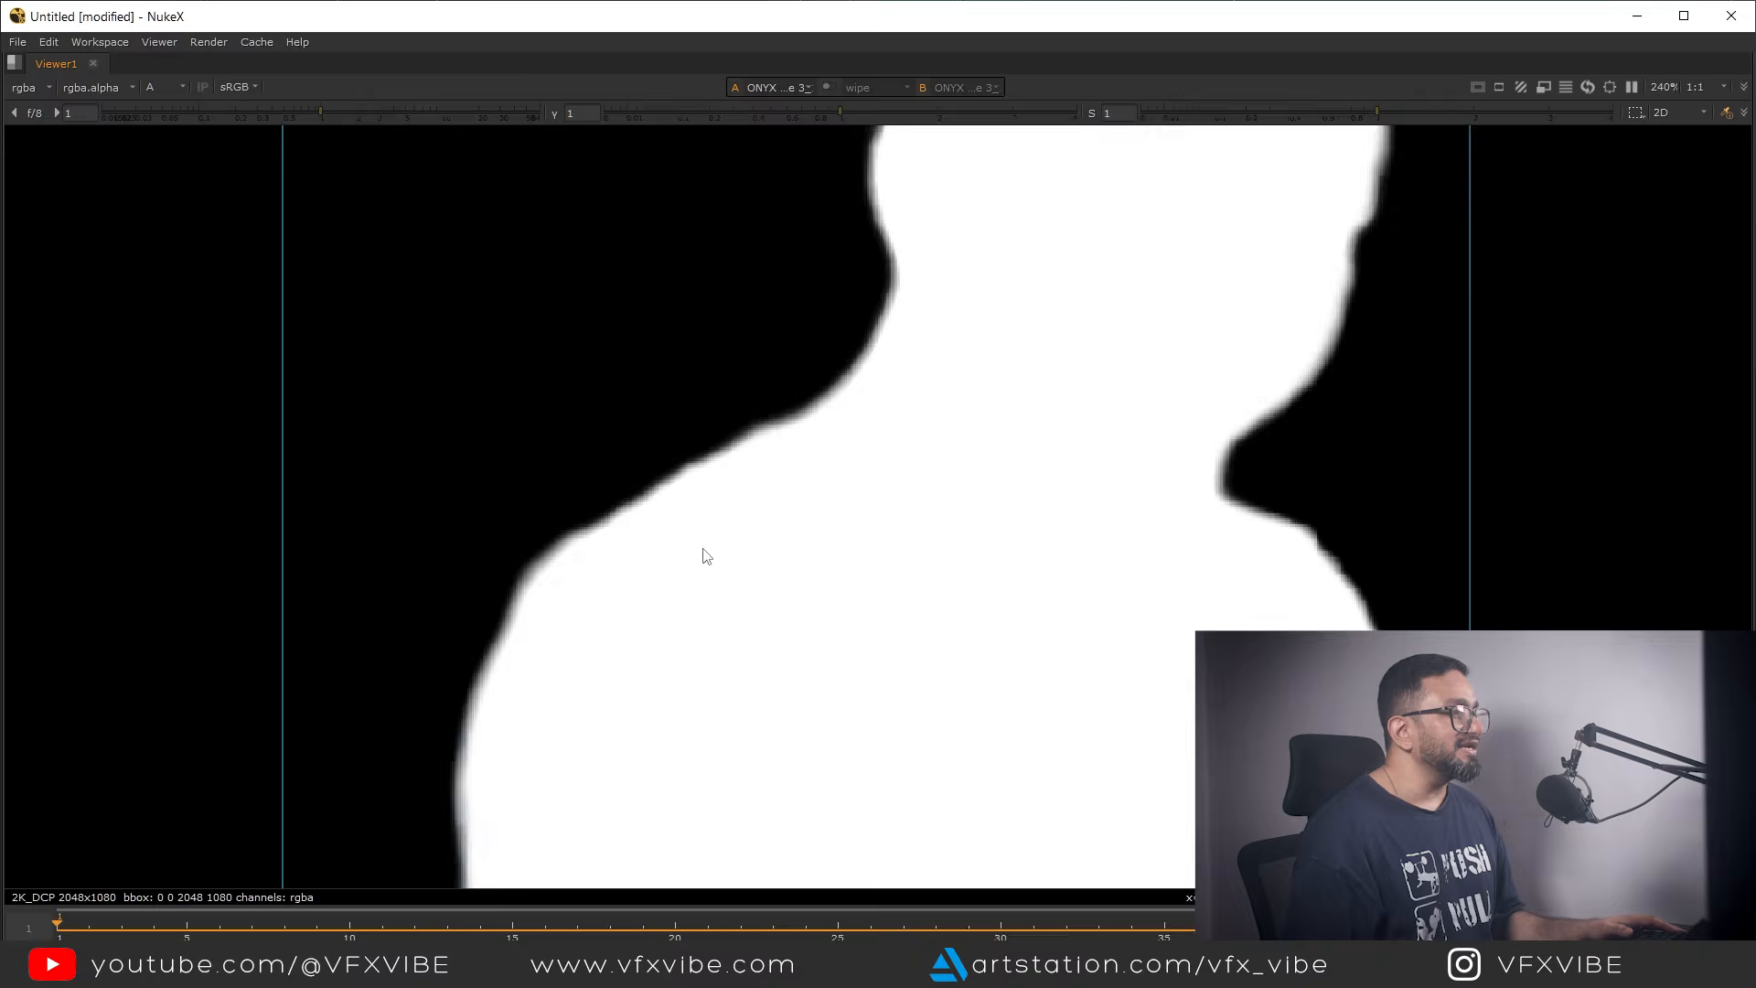
{"action": "middle_click_drag", "start_coordinate": [1017, 517], "coordinate": [974, 798]}
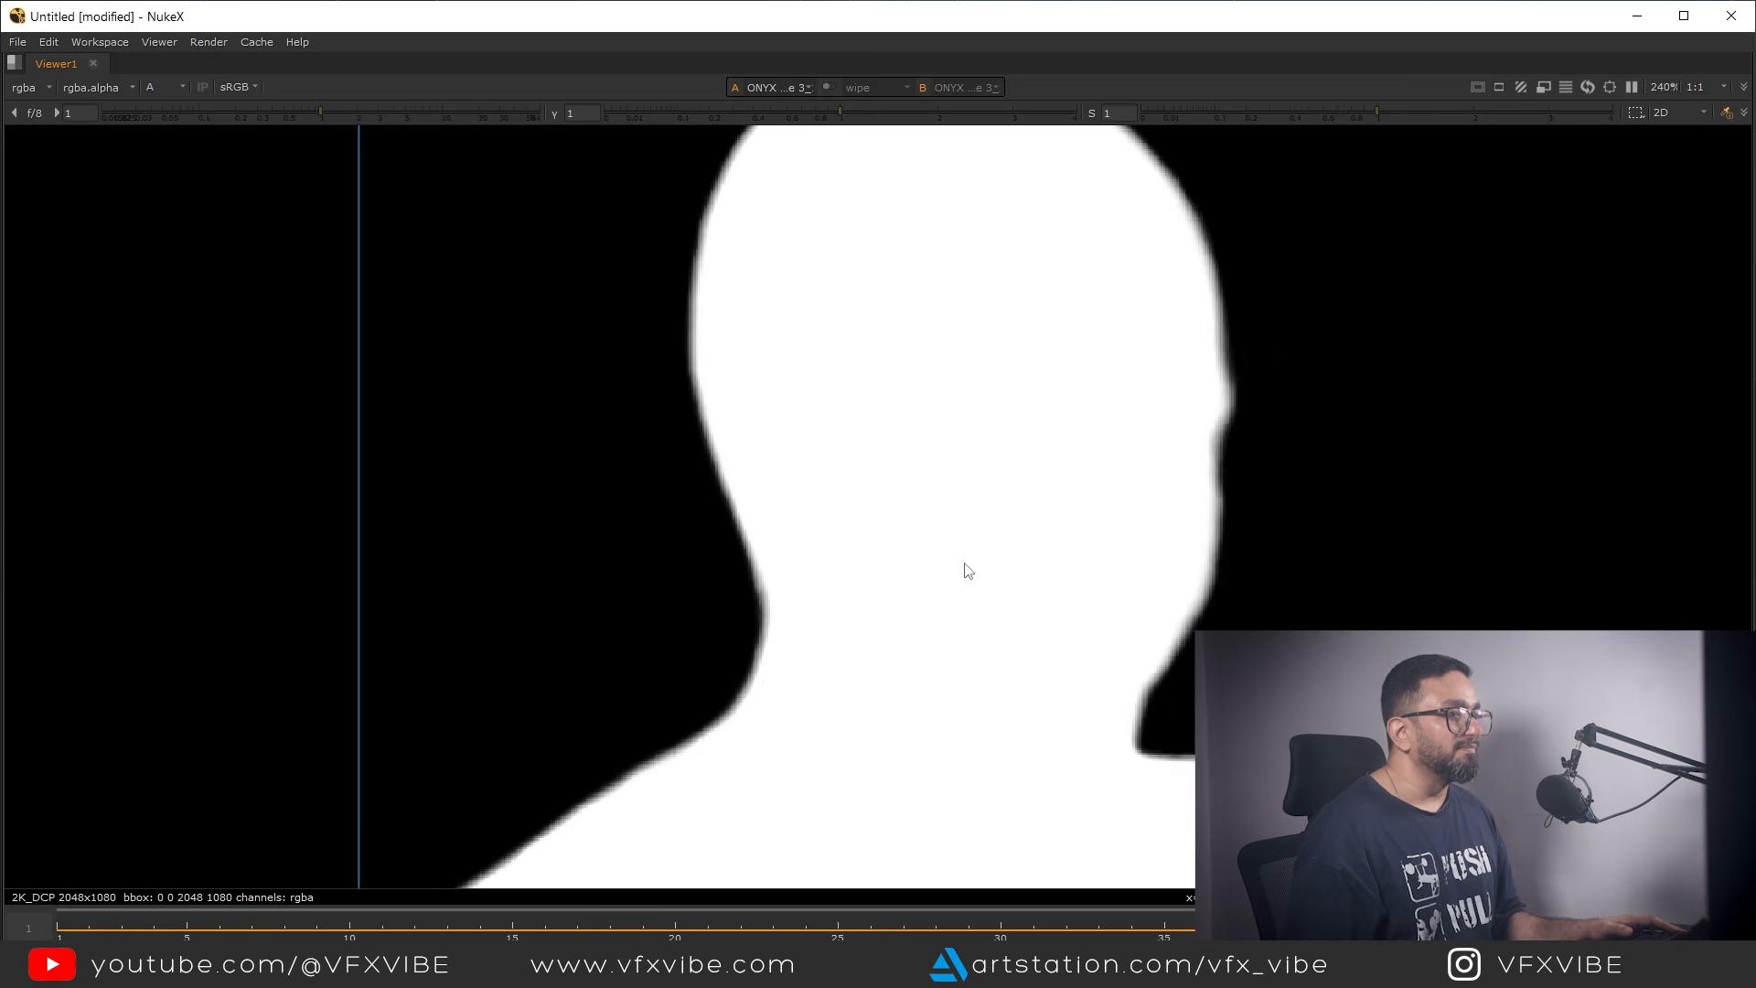
{"action": "middle_click_drag", "start_coordinate": [961, 595], "coordinate": [1058, 758]}
{"action": "scroll", "coordinate": [1120, 518], "scroll_direction": "down", "scroll_amount": 5}
{"action": "middle_click_drag", "start_coordinate": [1079, 681], "coordinate": [937, 416]}
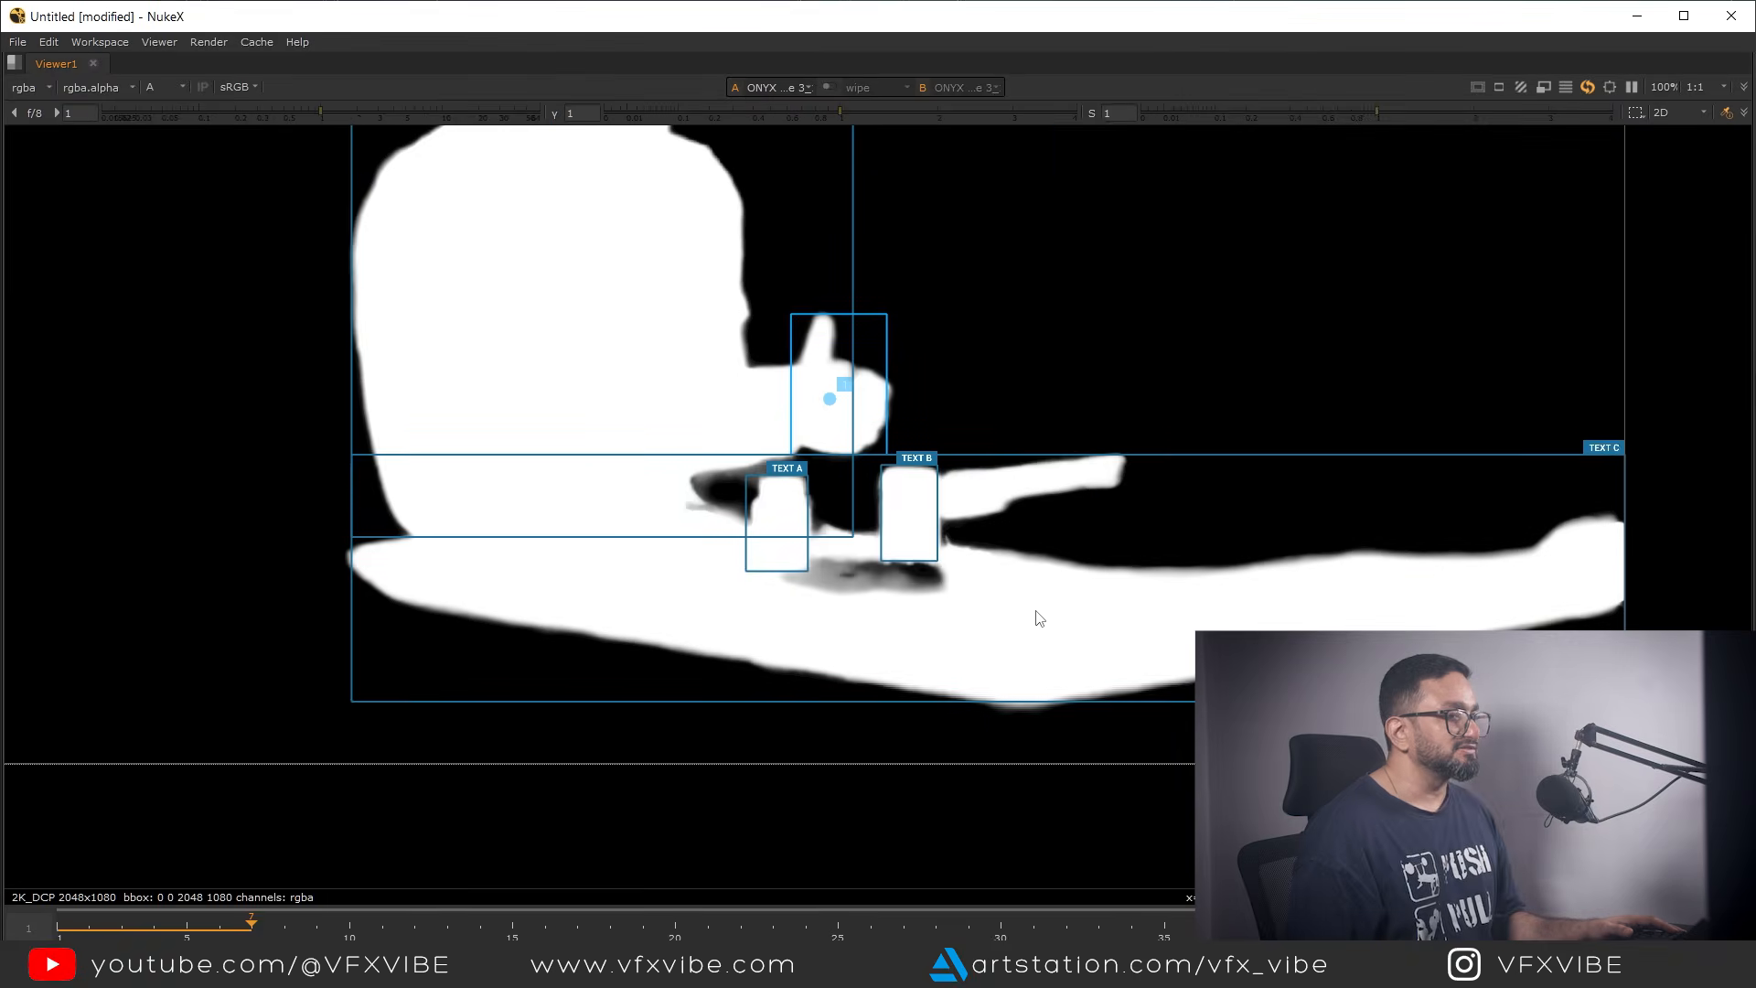
{"action": "middle_click_drag", "start_coordinate": [1034, 642], "coordinate": [1077, 753]}
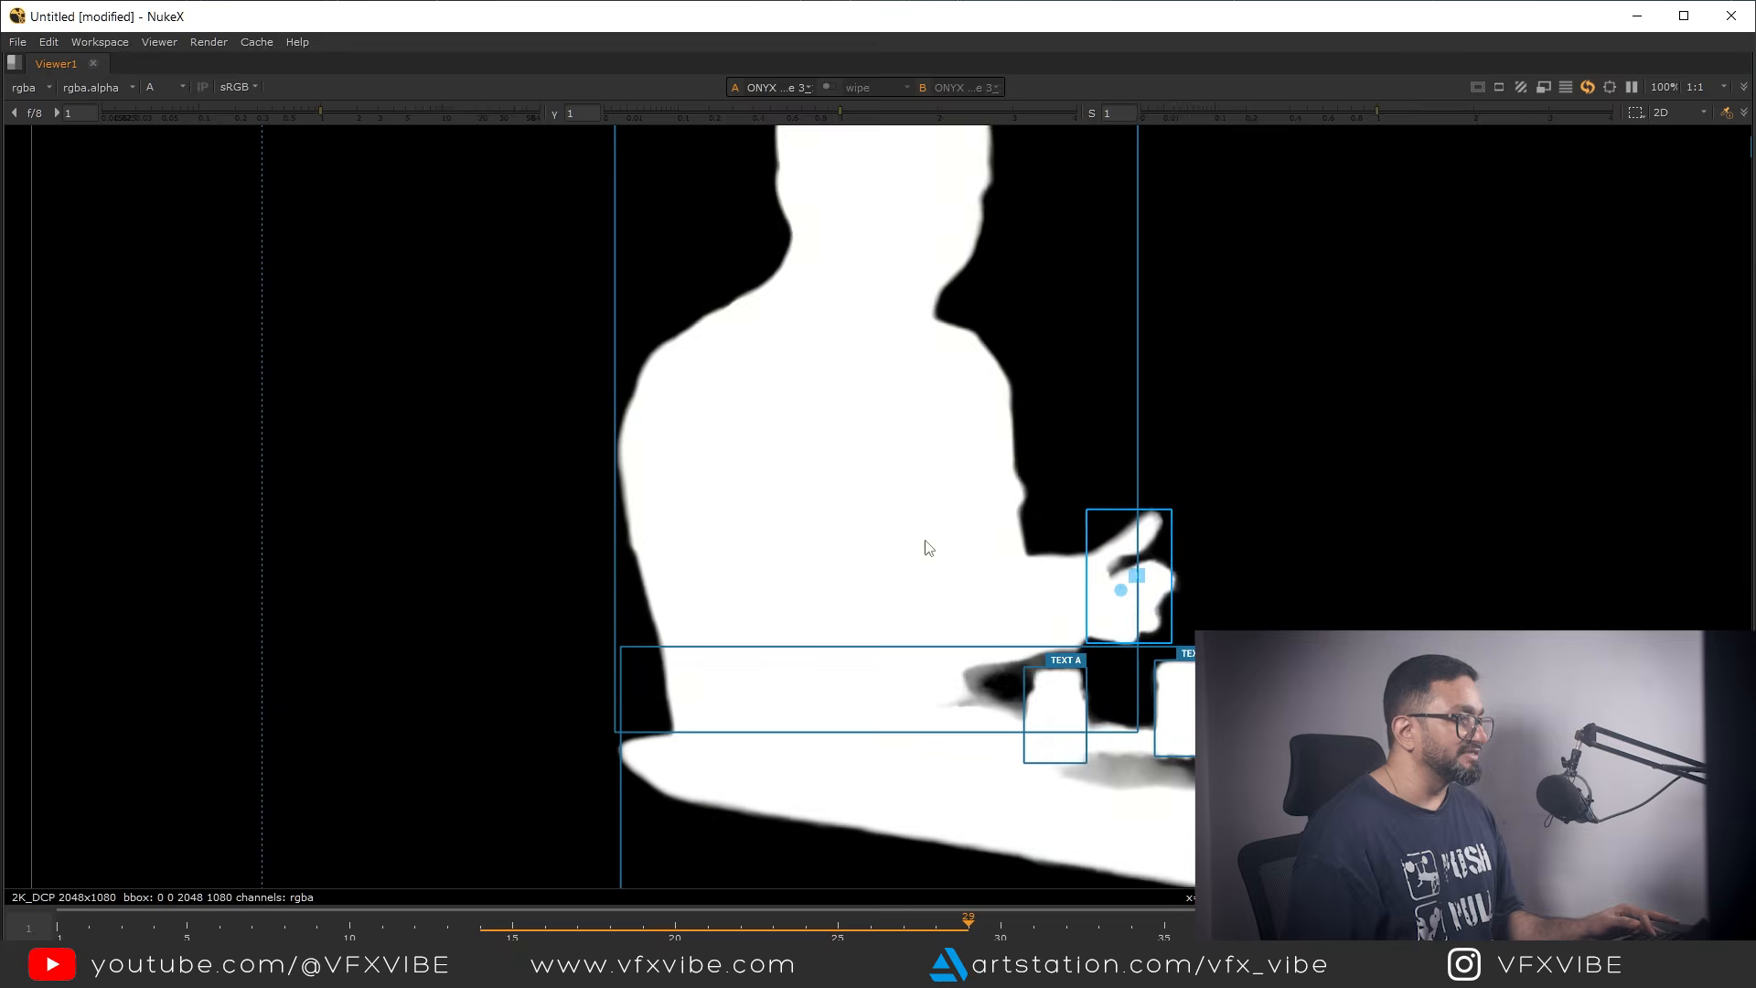
Return to the color view, fit the whole image and restore the full workspace layout
{"action": "key", "text": "a"}
{"action": "middle_click_drag", "start_coordinate": [881, 496], "coordinate": [915, 627]}
{"action": "key", "text": "f"}
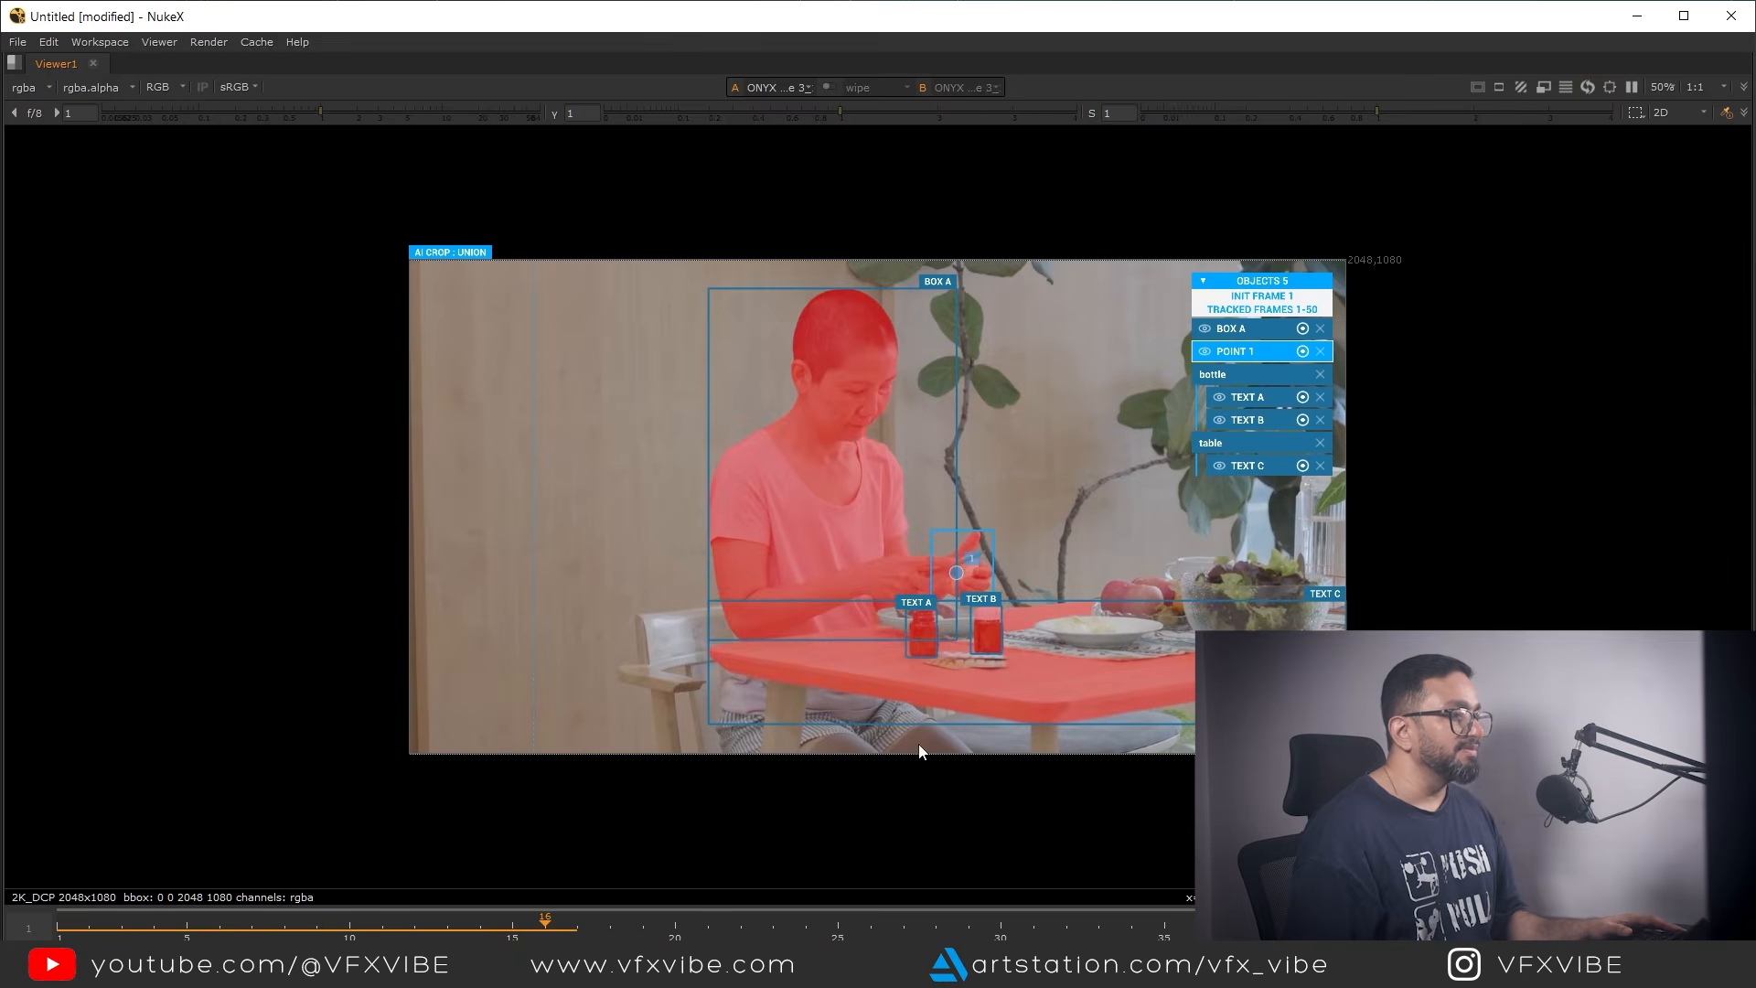
{"action": "key", "text": "space"}
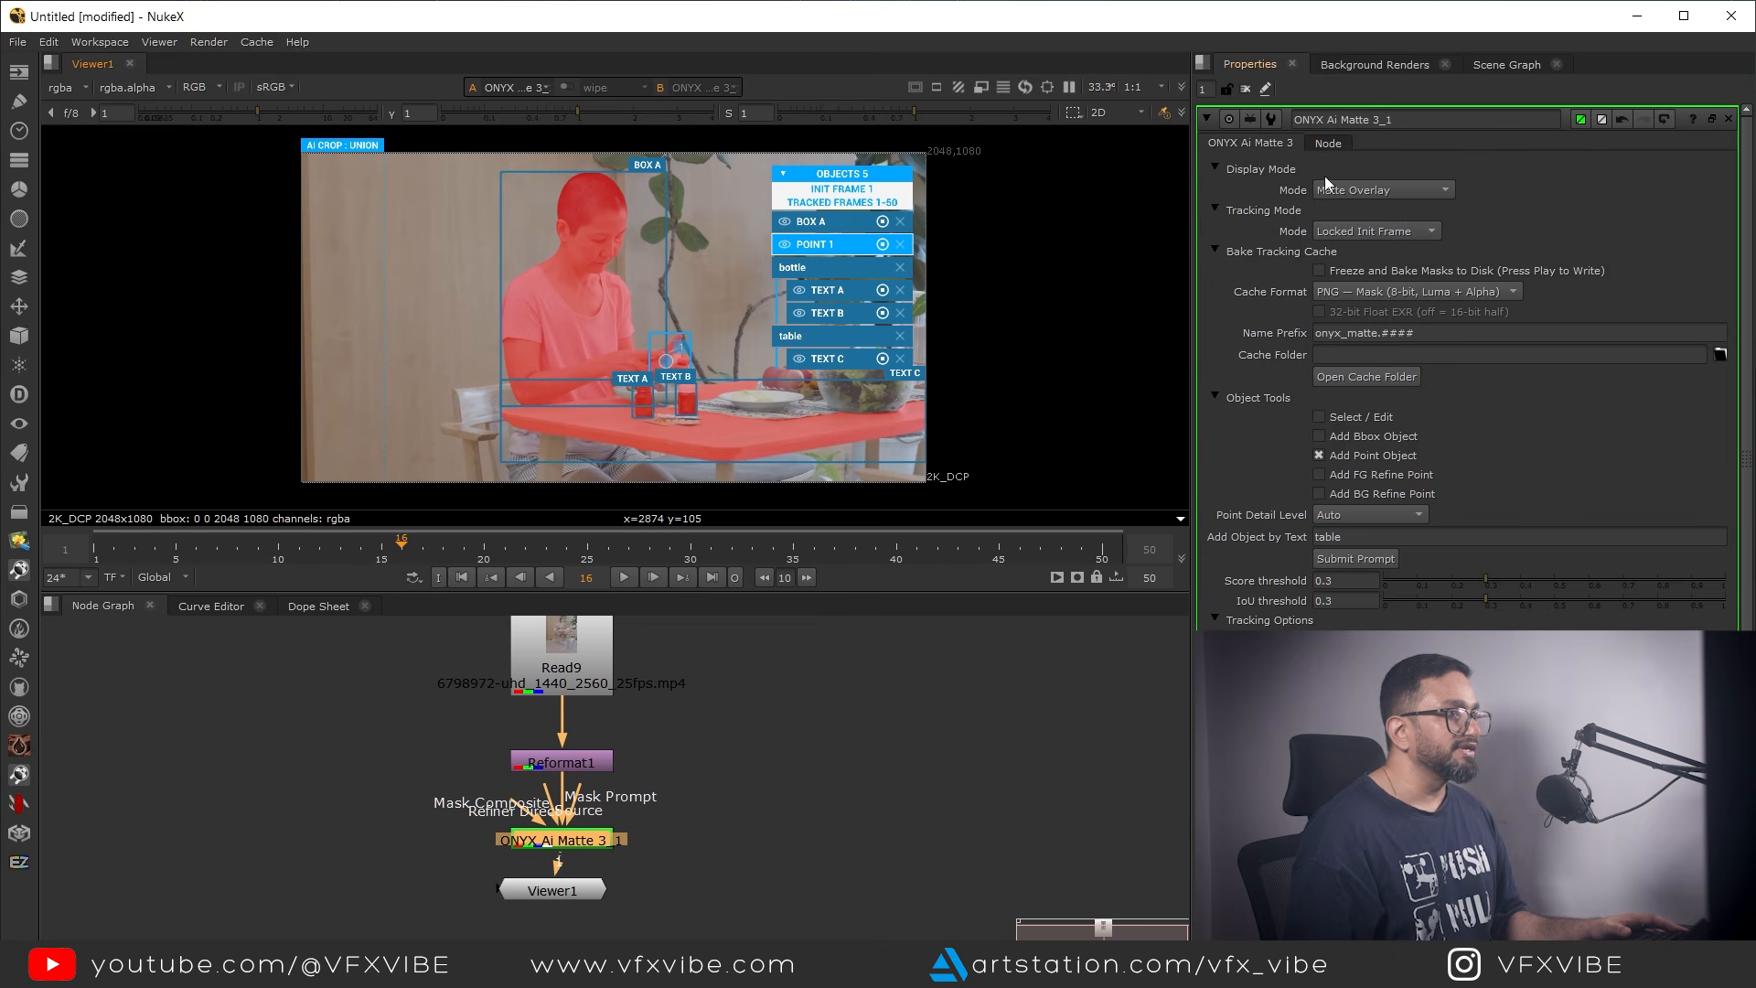
Clear the open properties, add a Grade node beside the matte branch and connect its input further up the node tree
{"action": "left_click", "coordinate": [1244, 90]}
{"action": "middle_click_drag", "start_coordinate": [757, 759], "coordinate": [841, 861]}
{"action": "scroll", "coordinate": [792, 813], "scroll_direction": "down", "scroll_amount": 2}
{"action": "scroll", "coordinate": [841, 819], "scroll_direction": "up", "scroll_amount": 2}
{"action": "left_click", "coordinate": [841, 860]}
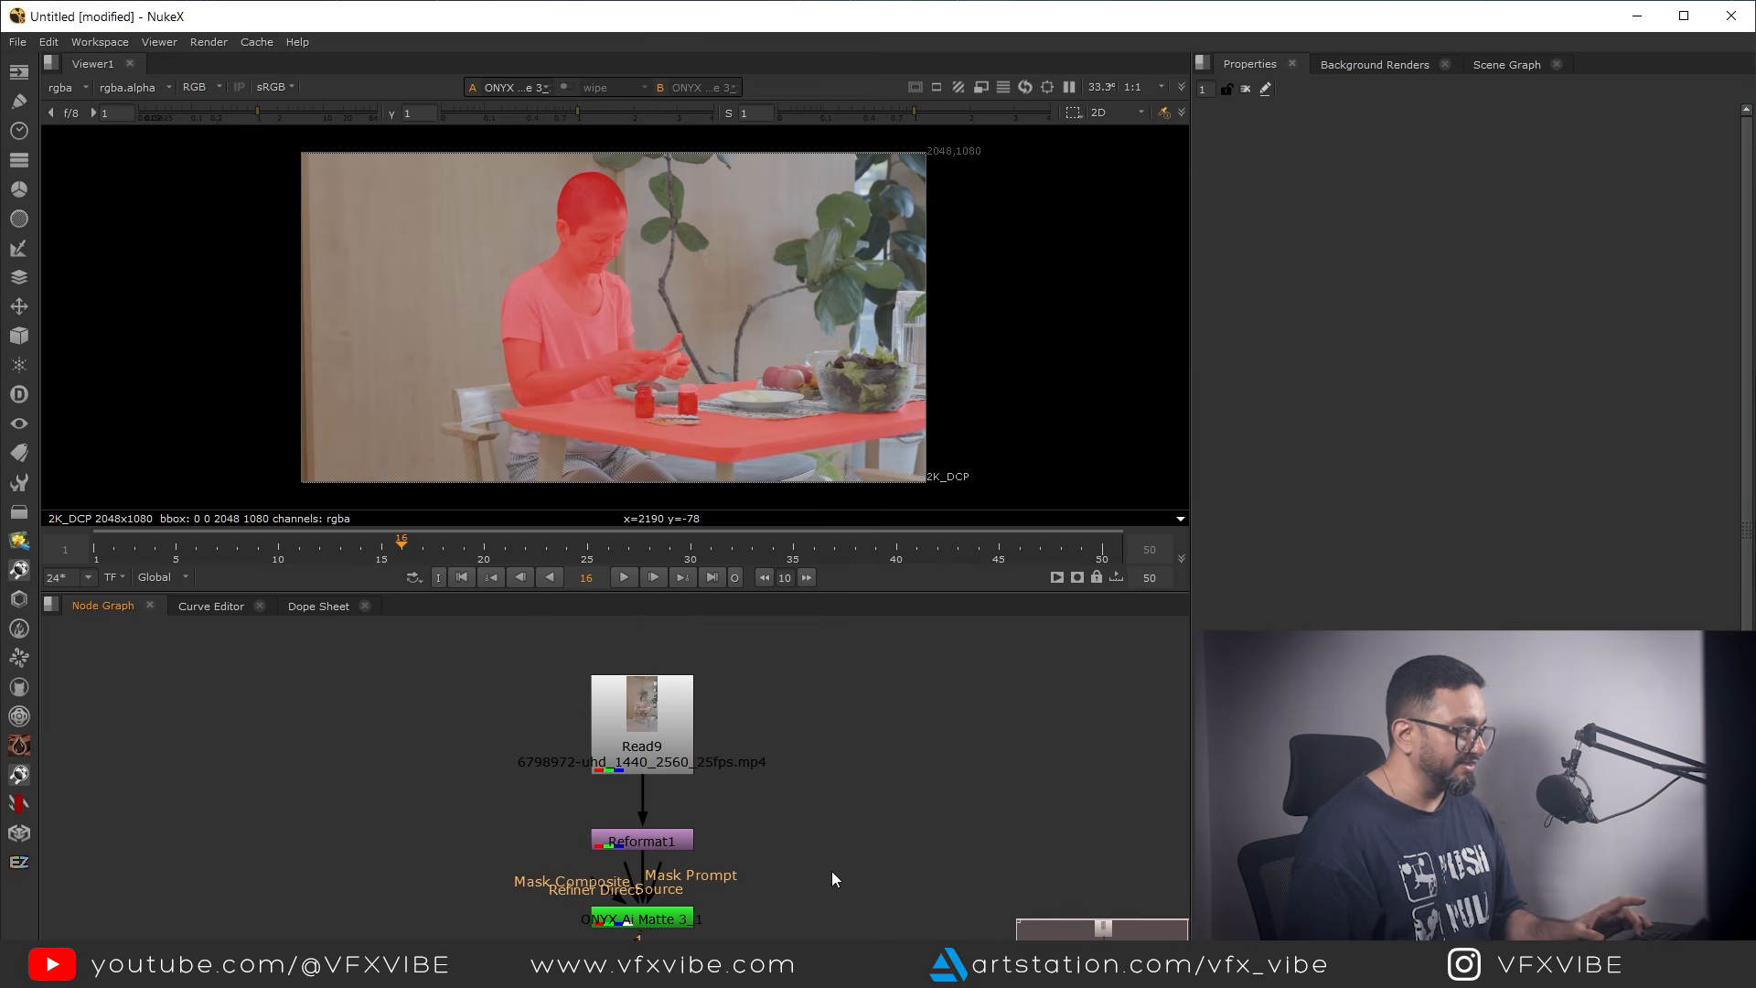
{"action": "key", "text": "g"}
{"action": "left_click_drag", "start_coordinate": [823, 877], "coordinate": [884, 927]}
{"action": "left_click_drag", "start_coordinate": [788, 837], "coordinate": [892, 724], "text": "ctrl"}
{"action": "middle_click_drag", "start_coordinate": [862, 855], "coordinate": [860, 770]}
{"action": "left_click_drag", "start_coordinate": [879, 840], "coordinate": [883, 920]}
{"action": "middle_click_drag", "start_coordinate": [790, 889], "coordinate": [825, 857]}
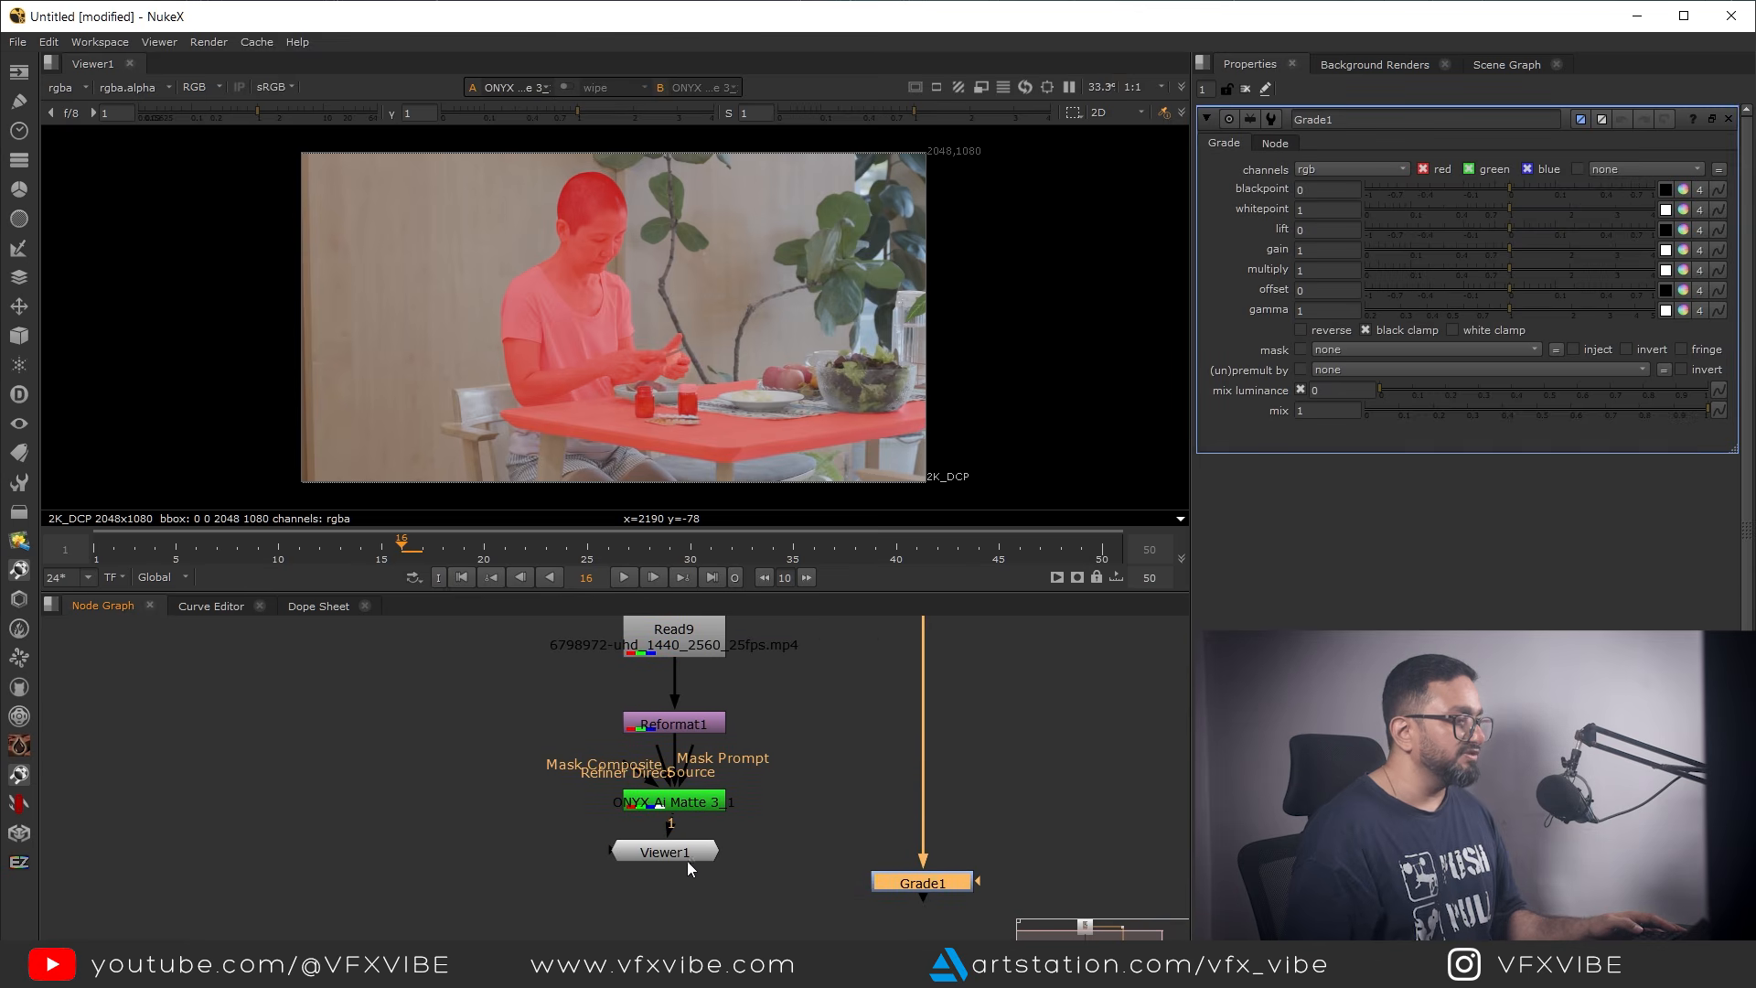
Move Viewer1 aside and add a Shuffle node connected directly below the ONYX Ai Matte 3_1 node
{"action": "left_click_drag", "start_coordinate": [713, 855], "coordinate": [355, 881]}
{"action": "left_click", "coordinate": [602, 887]}
{"action": "key", "text": "Tab"}
{"action": "type", "text": "s"}
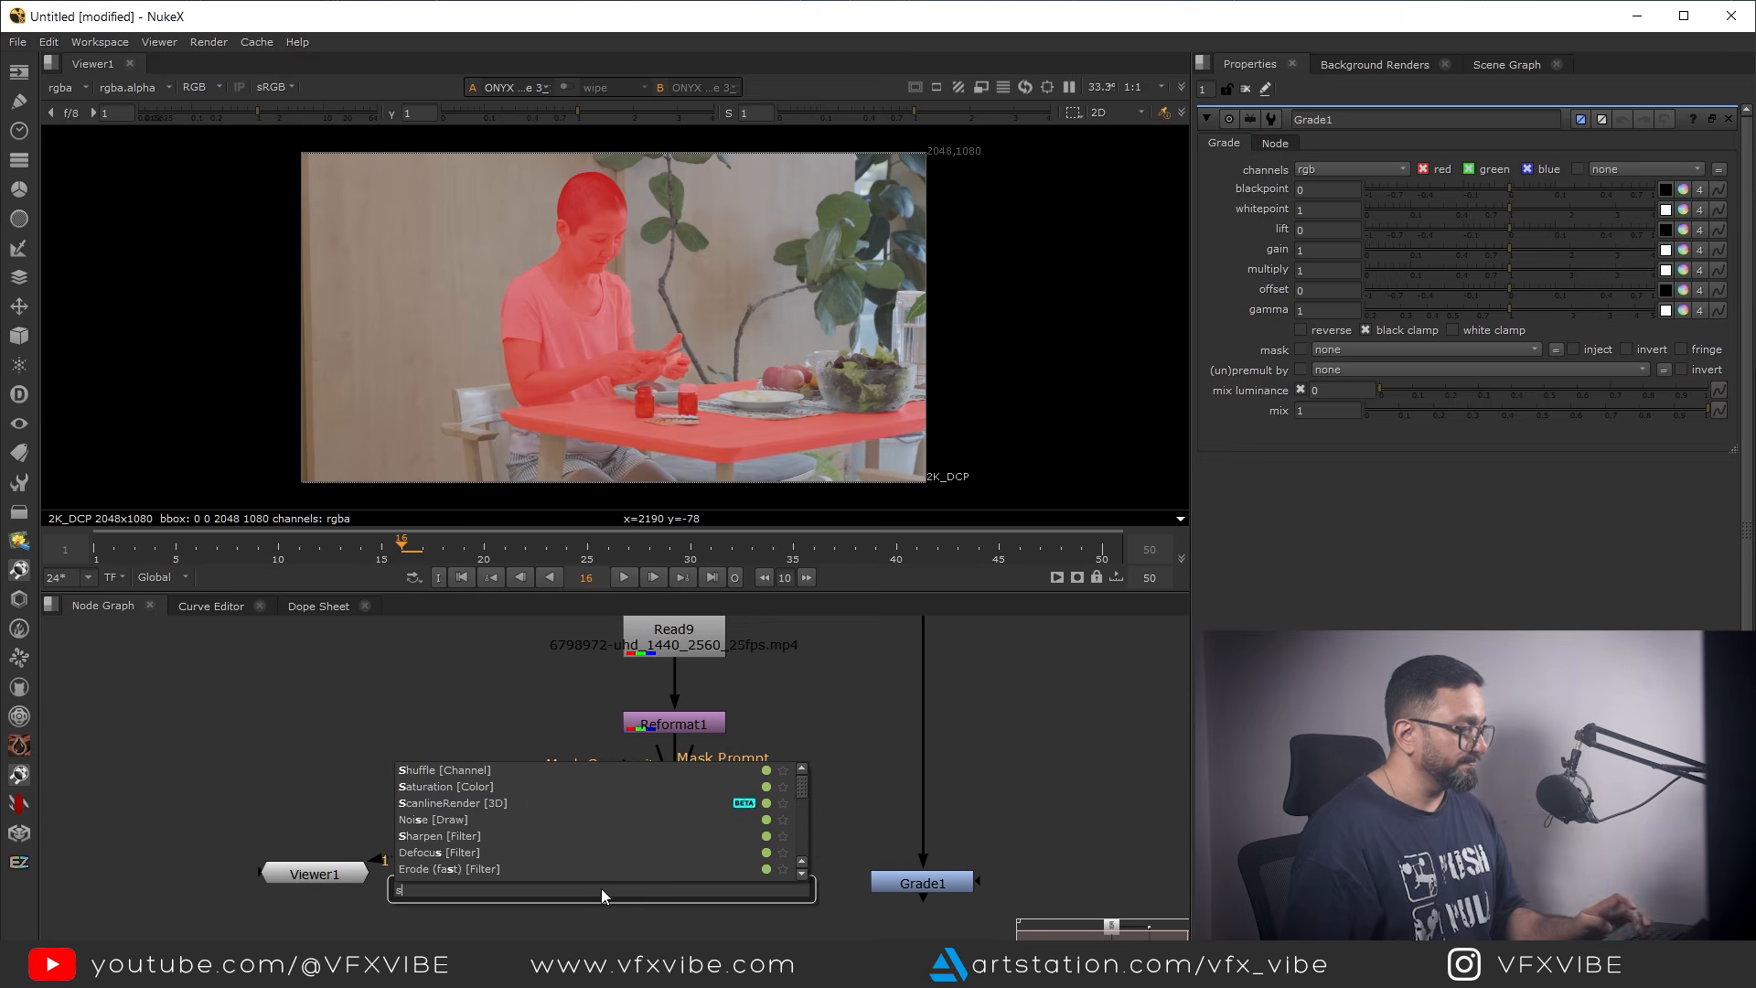
{"action": "left_click", "coordinate": [453, 769]}
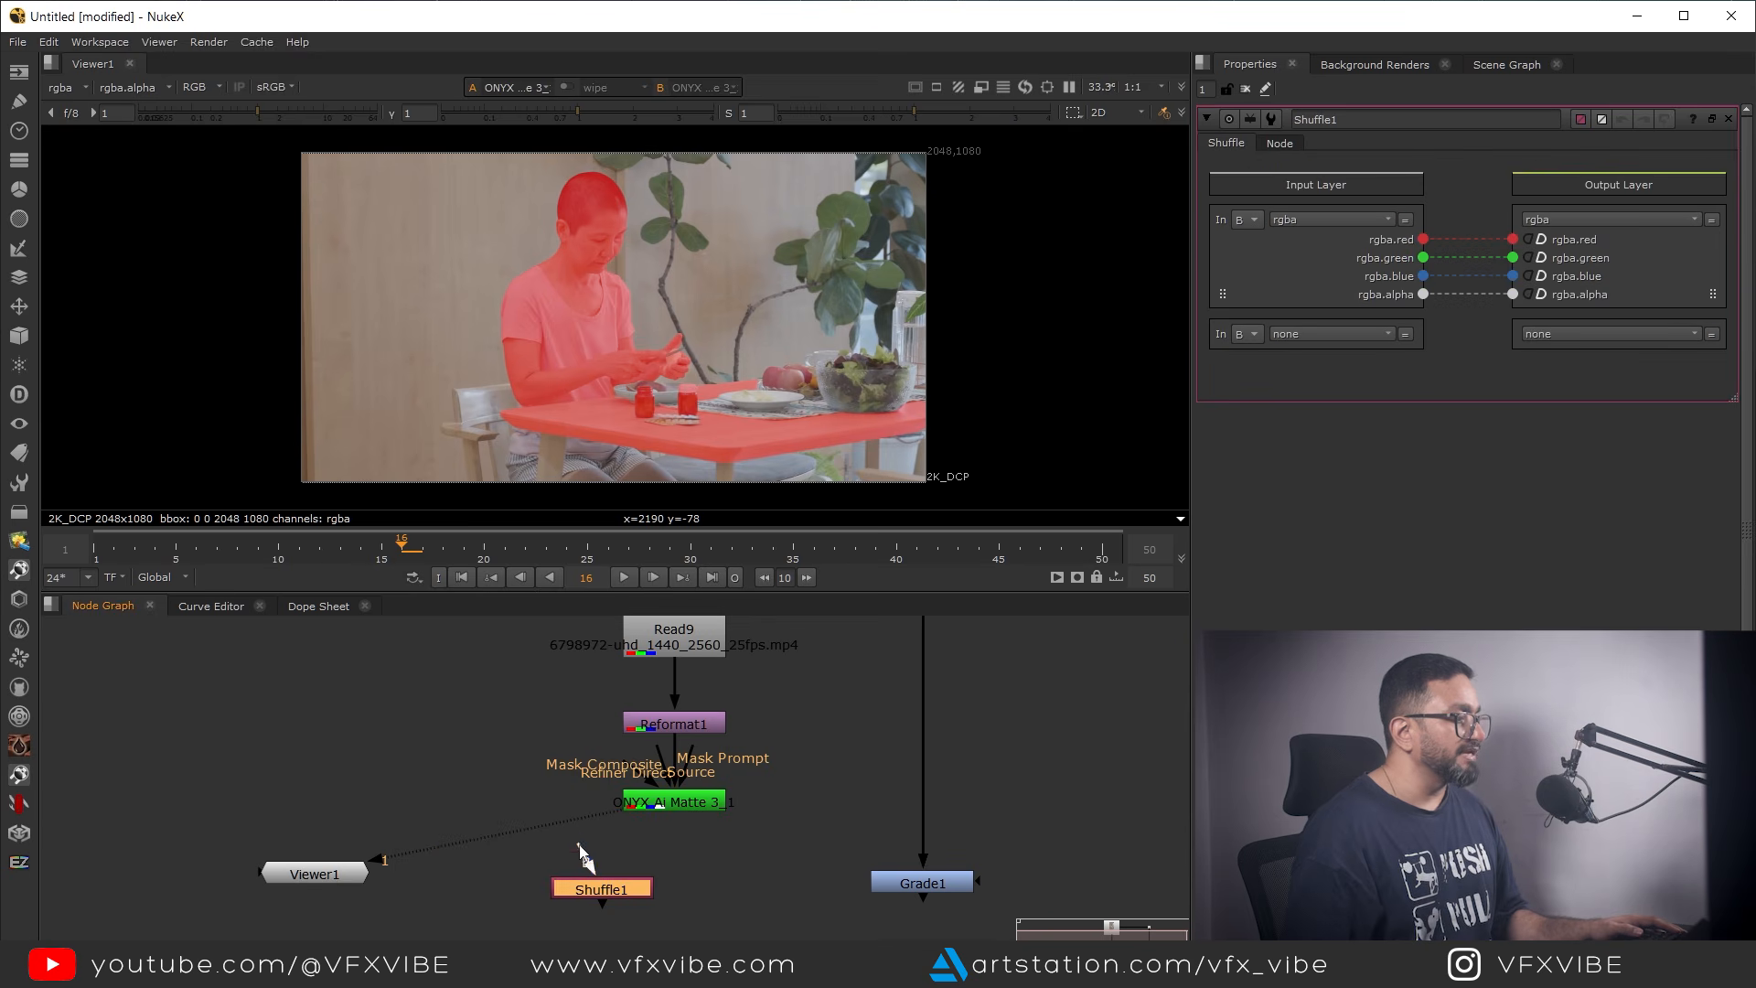
{"action": "left_click_drag", "start_coordinate": [582, 853], "coordinate": [674, 809]}
{"action": "left_click_drag", "start_coordinate": [622, 895], "coordinate": [701, 874]}
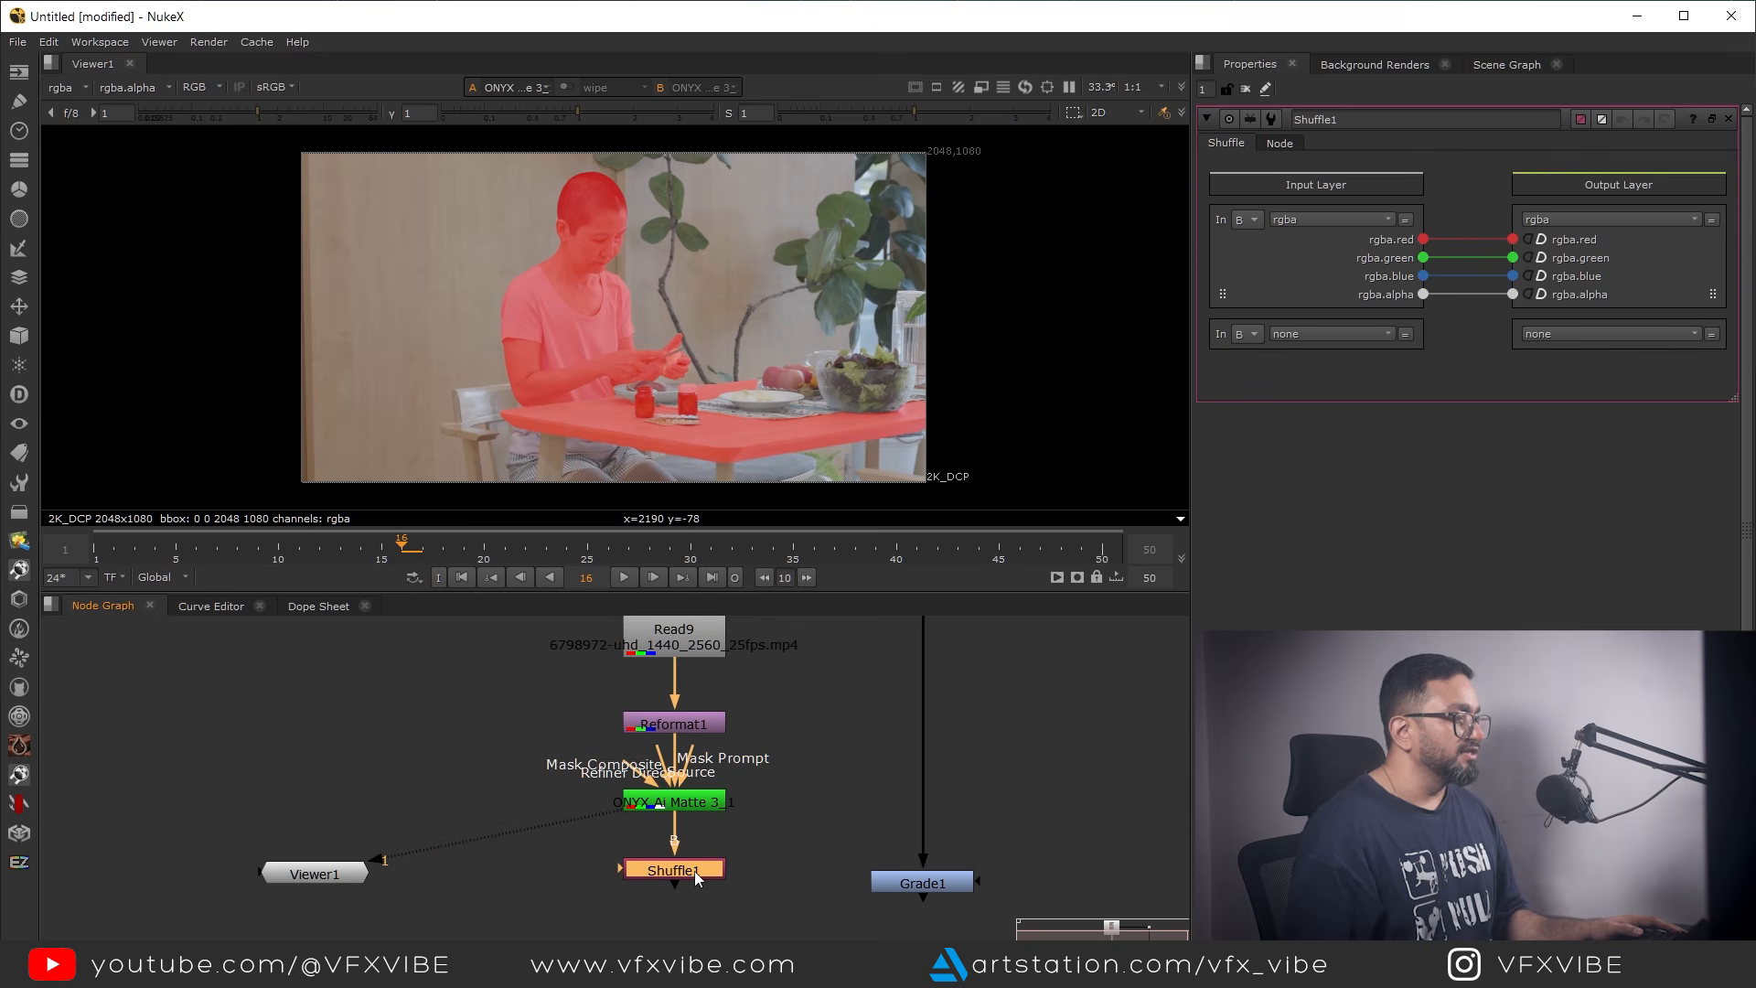
View the Shuffle node's output and set its input layer to alpha
{"action": "key", "text": "1"}
{"action": "left_click", "coordinate": [1326, 222]}
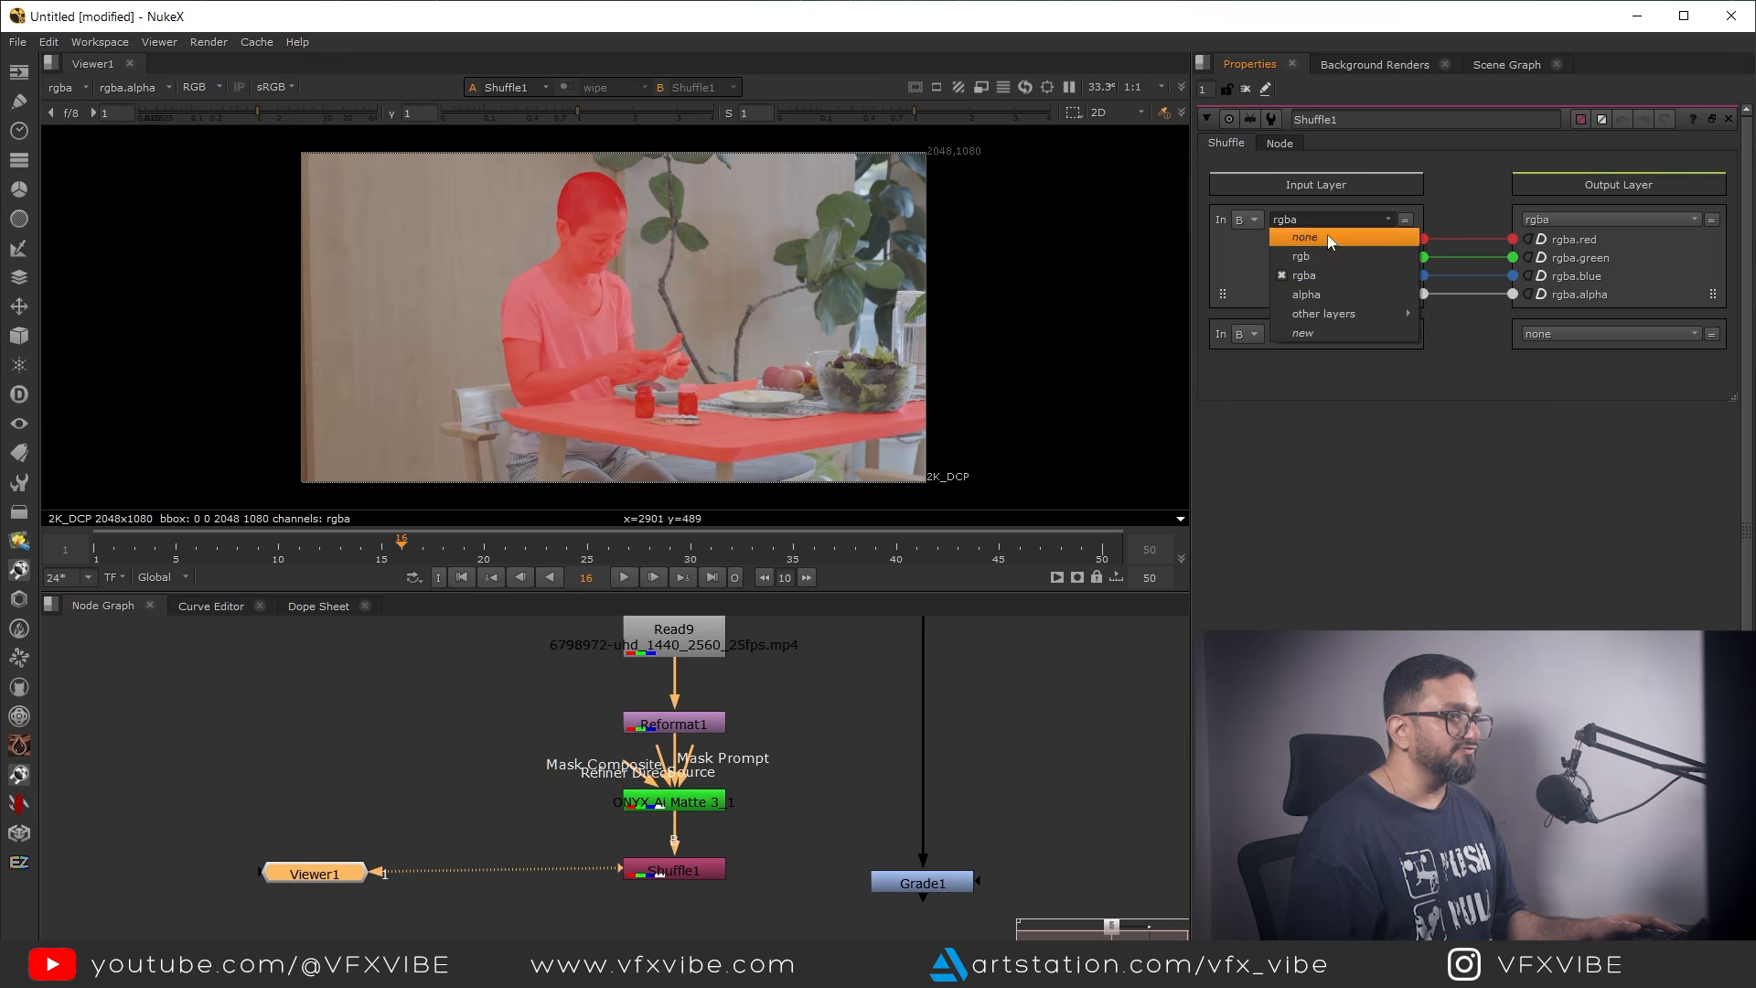
{"action": "left_click", "coordinate": [1314, 290]}
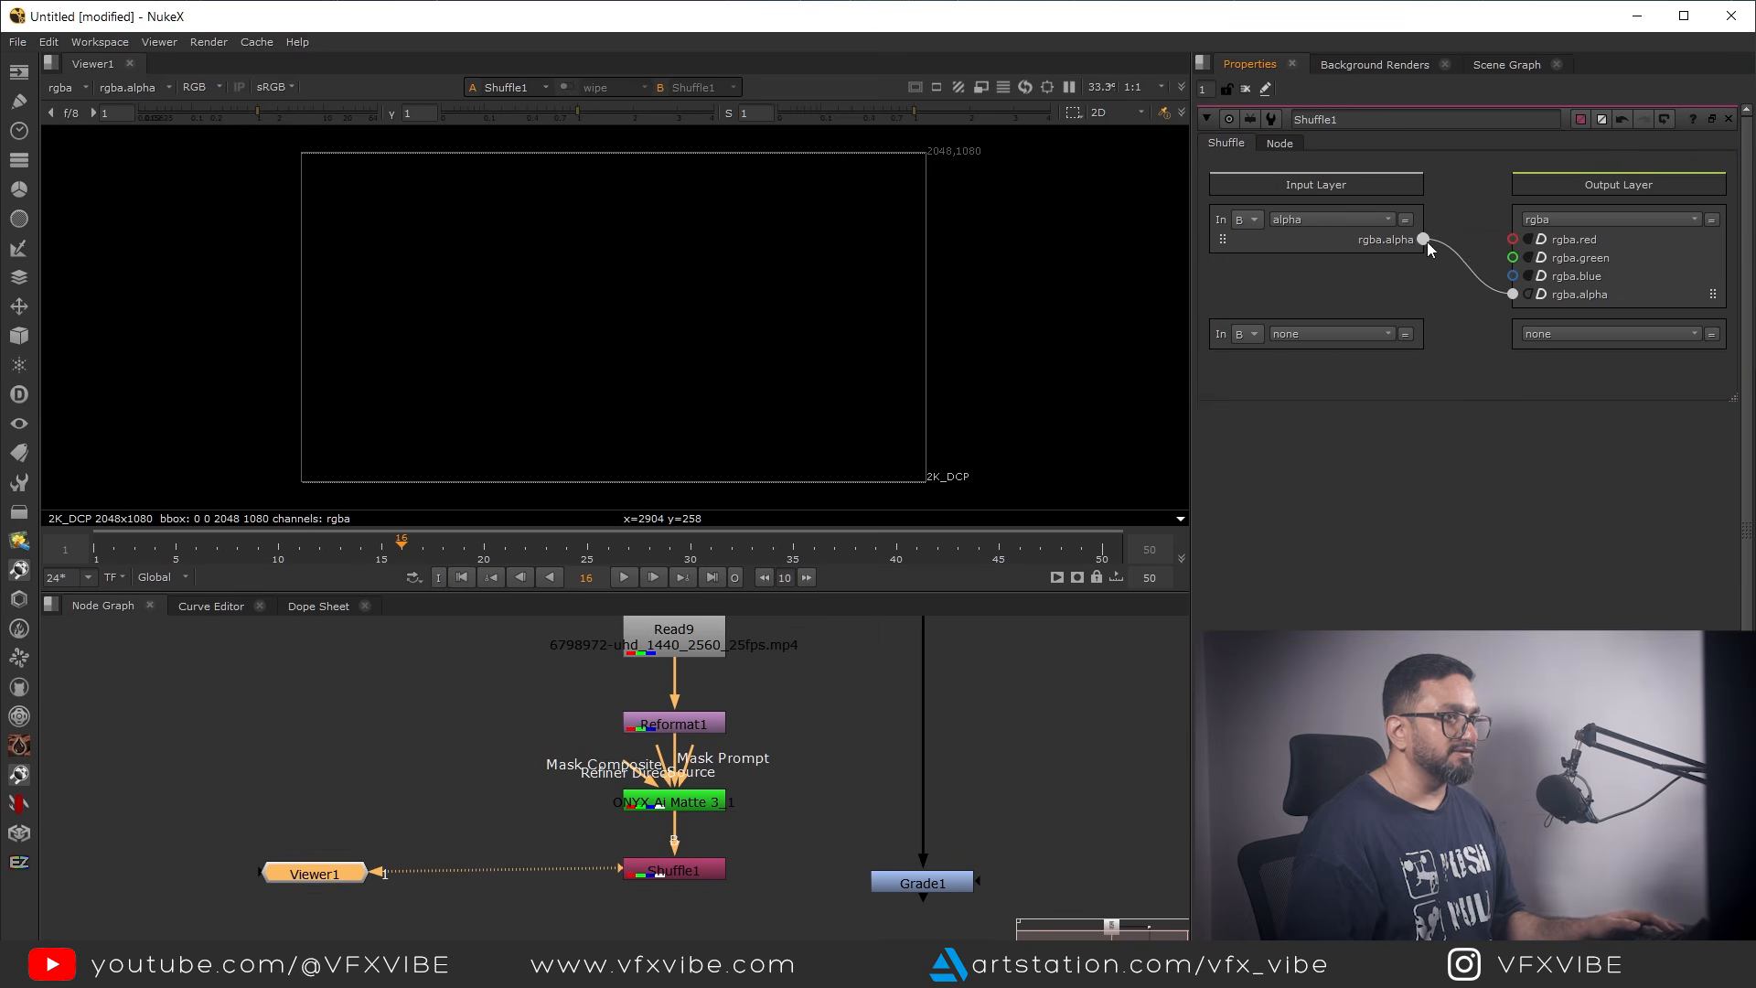
Route the Shuffle's alpha input to the red, green and blue outputs as well
{"action": "left_click_drag", "start_coordinate": [1507, 246], "coordinate": [1513, 275]}
{"action": "scroll", "coordinate": [645, 329], "scroll_direction": "down", "scroll_amount": 2}
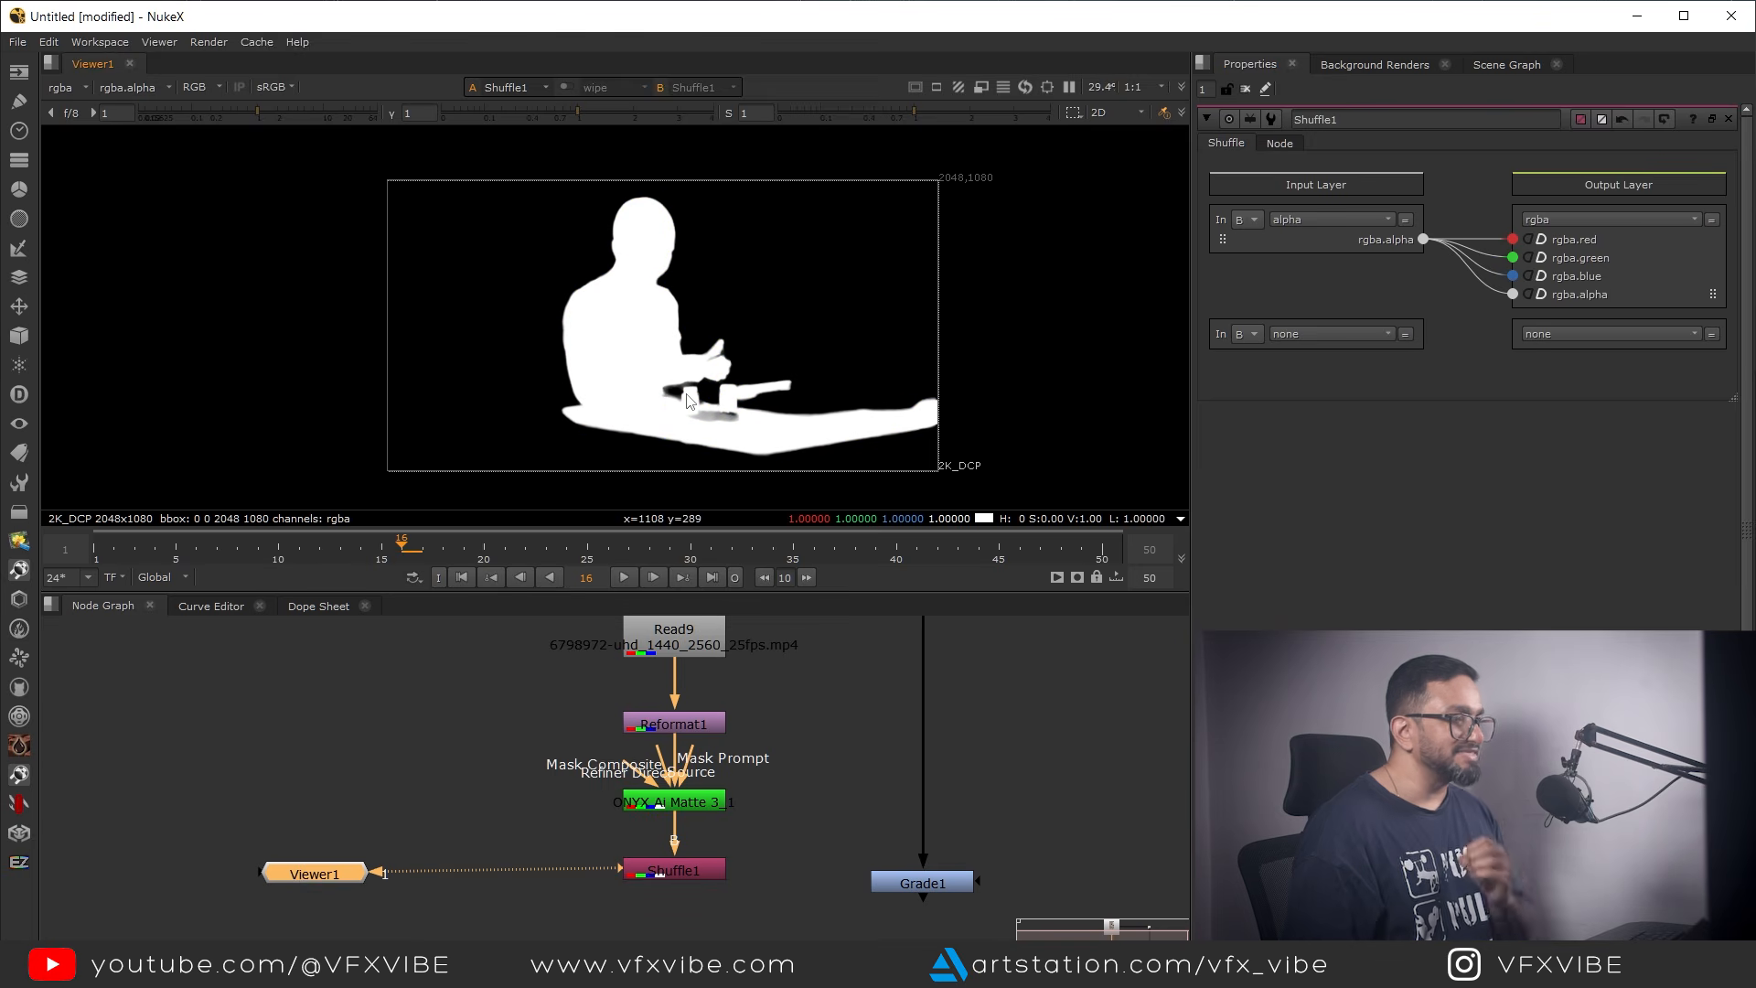
{"action": "scroll", "coordinate": [631, 376], "scroll_direction": "up", "scroll_amount": 3}
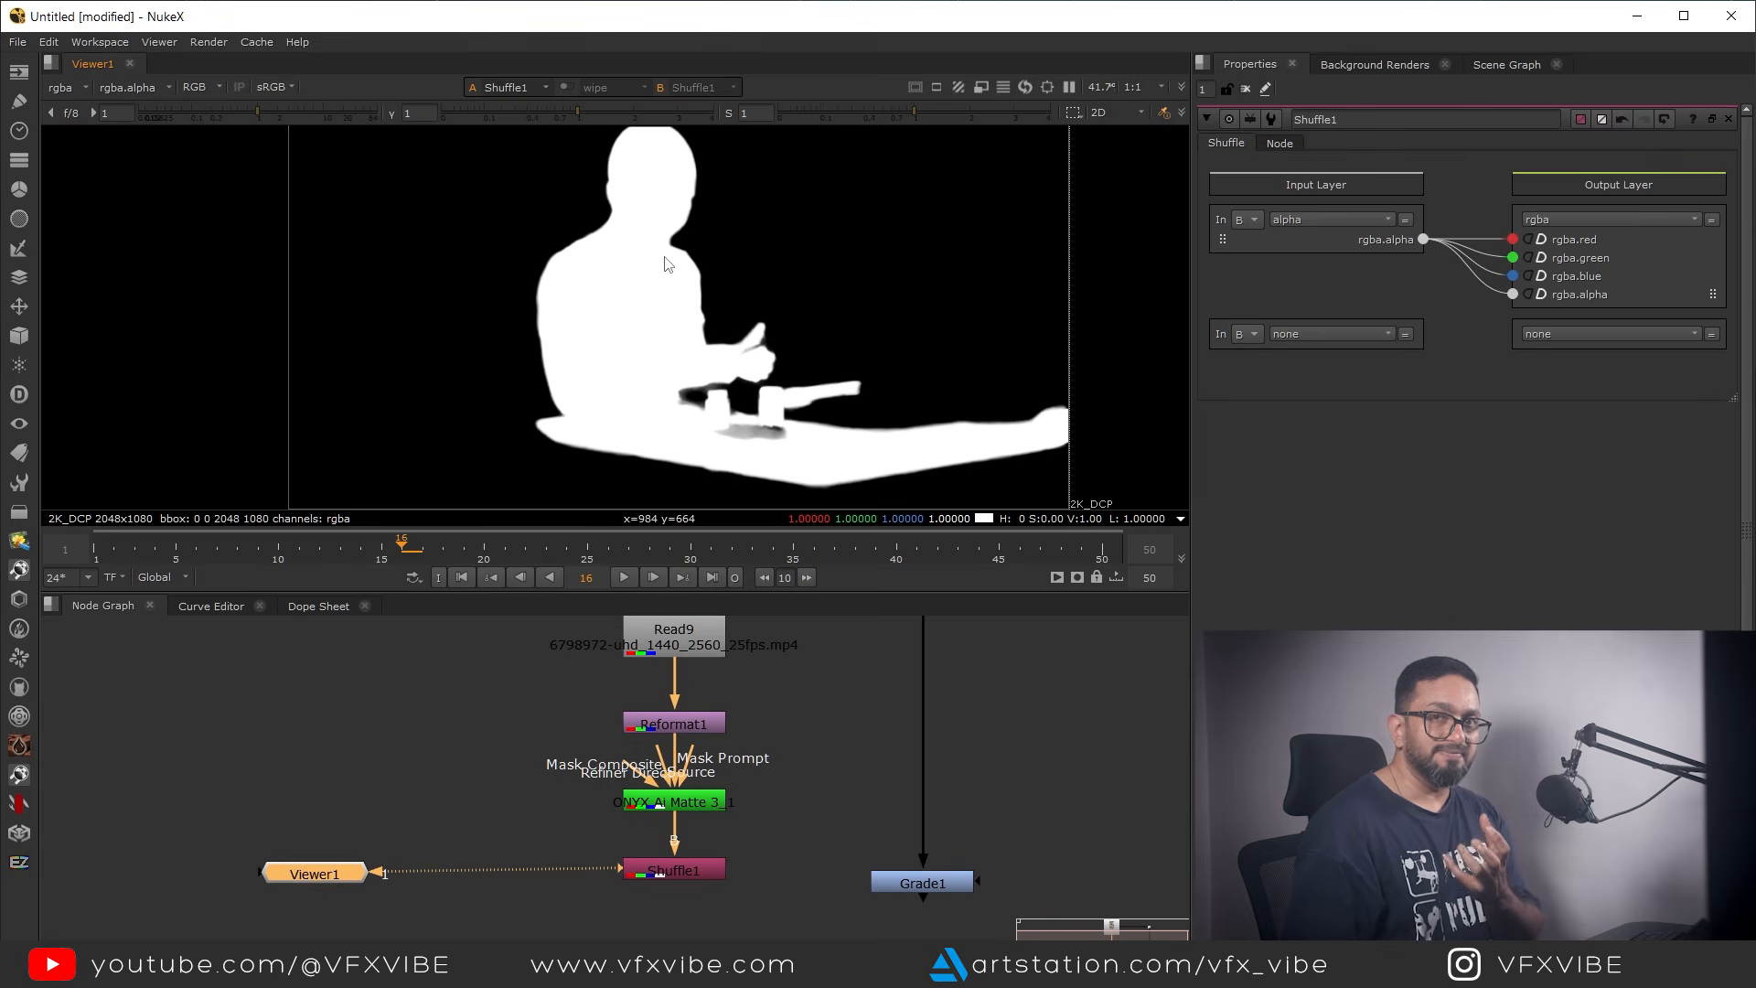
{"action": "scroll", "coordinate": [723, 368], "scroll_direction": "up", "scroll_amount": 4}
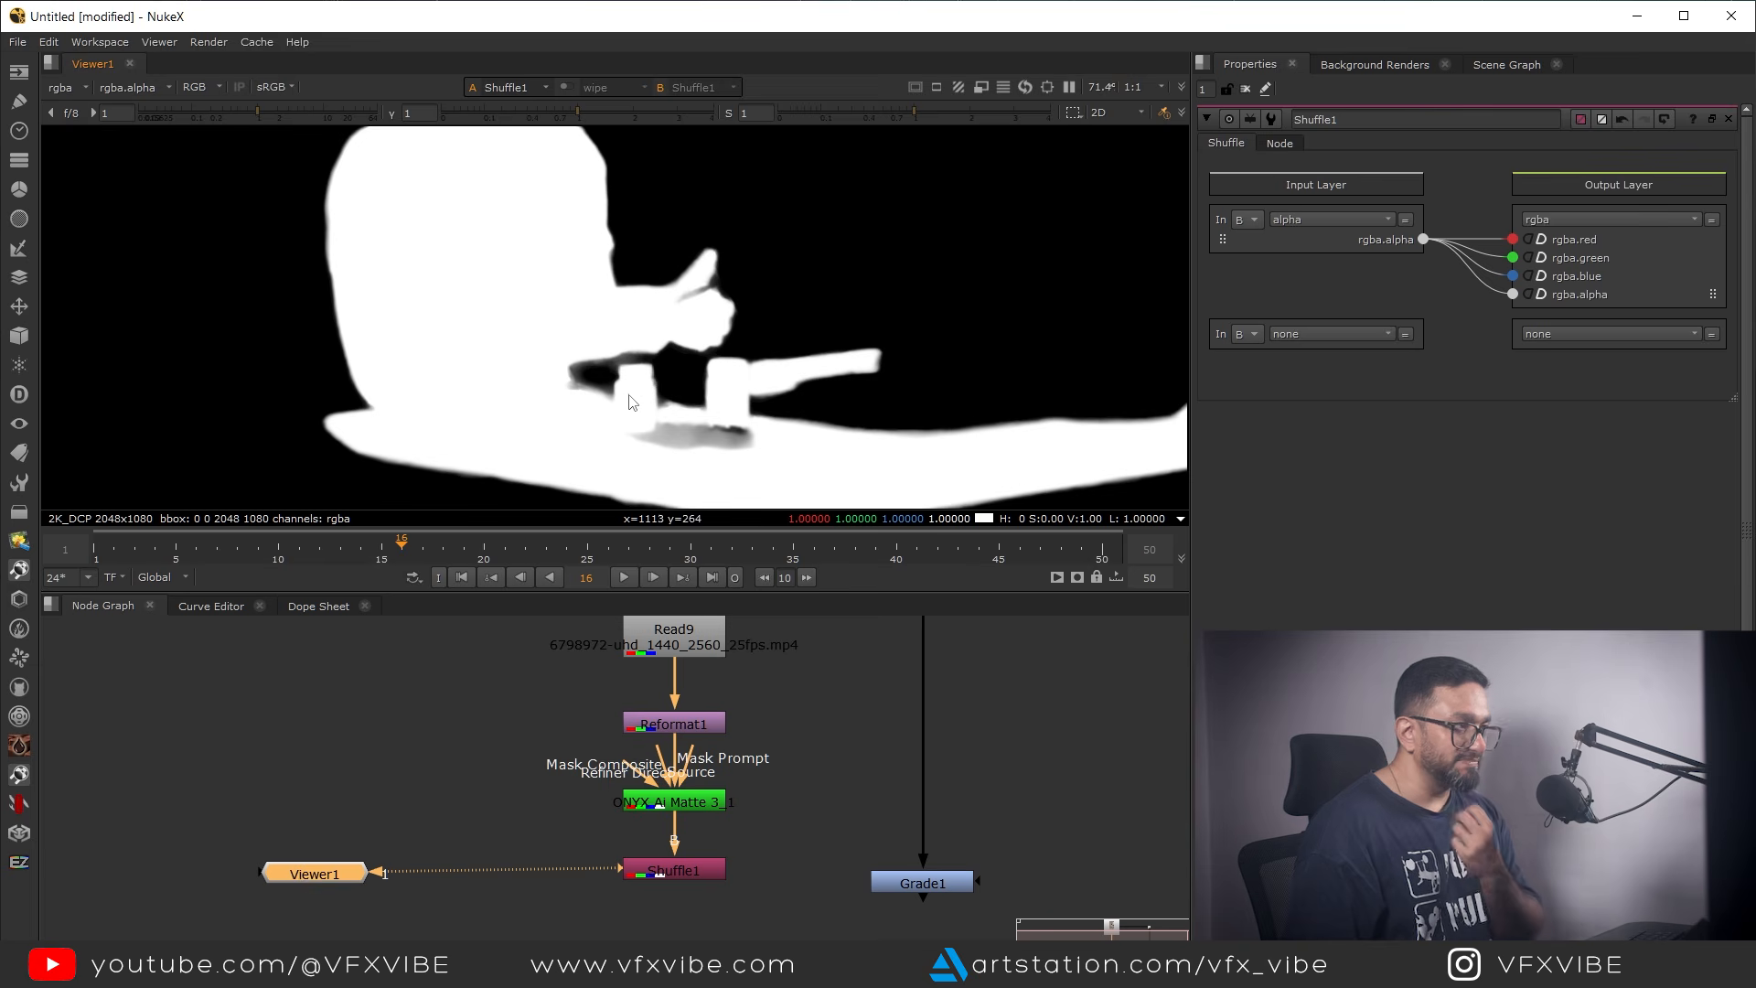
Examine the shuffled matte around the hand, bottles and table, checking the Shuffle node's alpha channel
{"action": "left_click", "coordinate": [677, 807]}
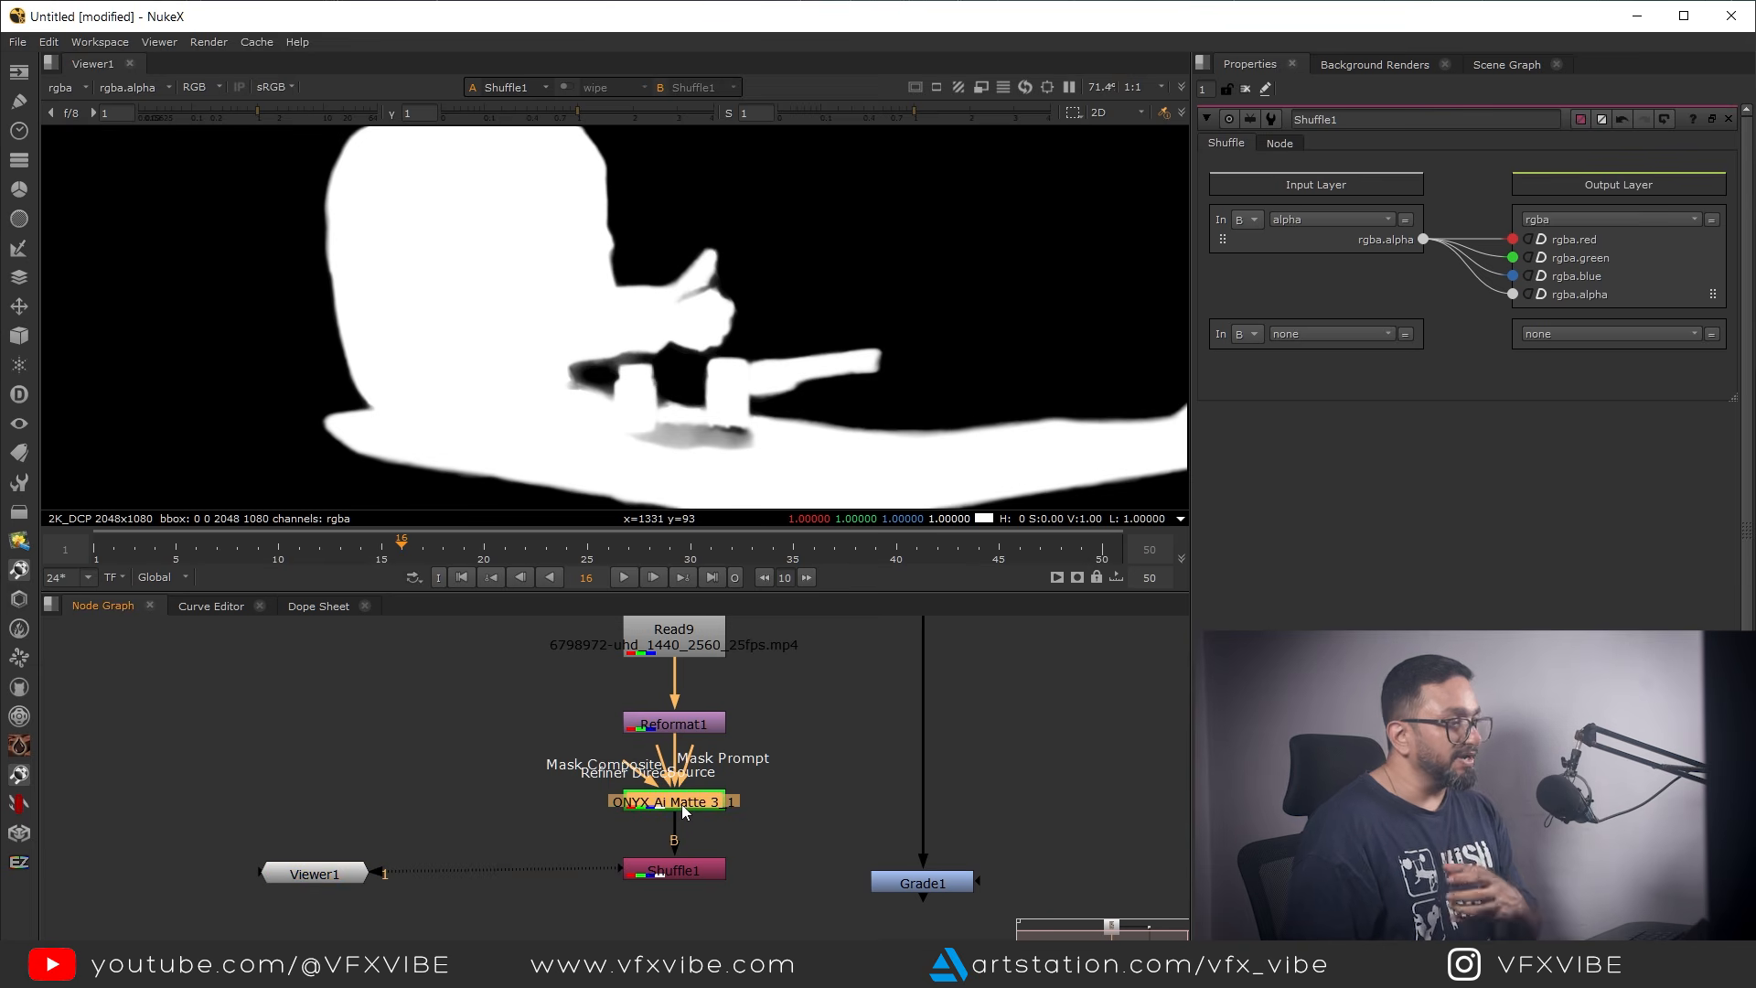
{"action": "middle_click_drag", "start_coordinate": [476, 259], "coordinate": [517, 300]}
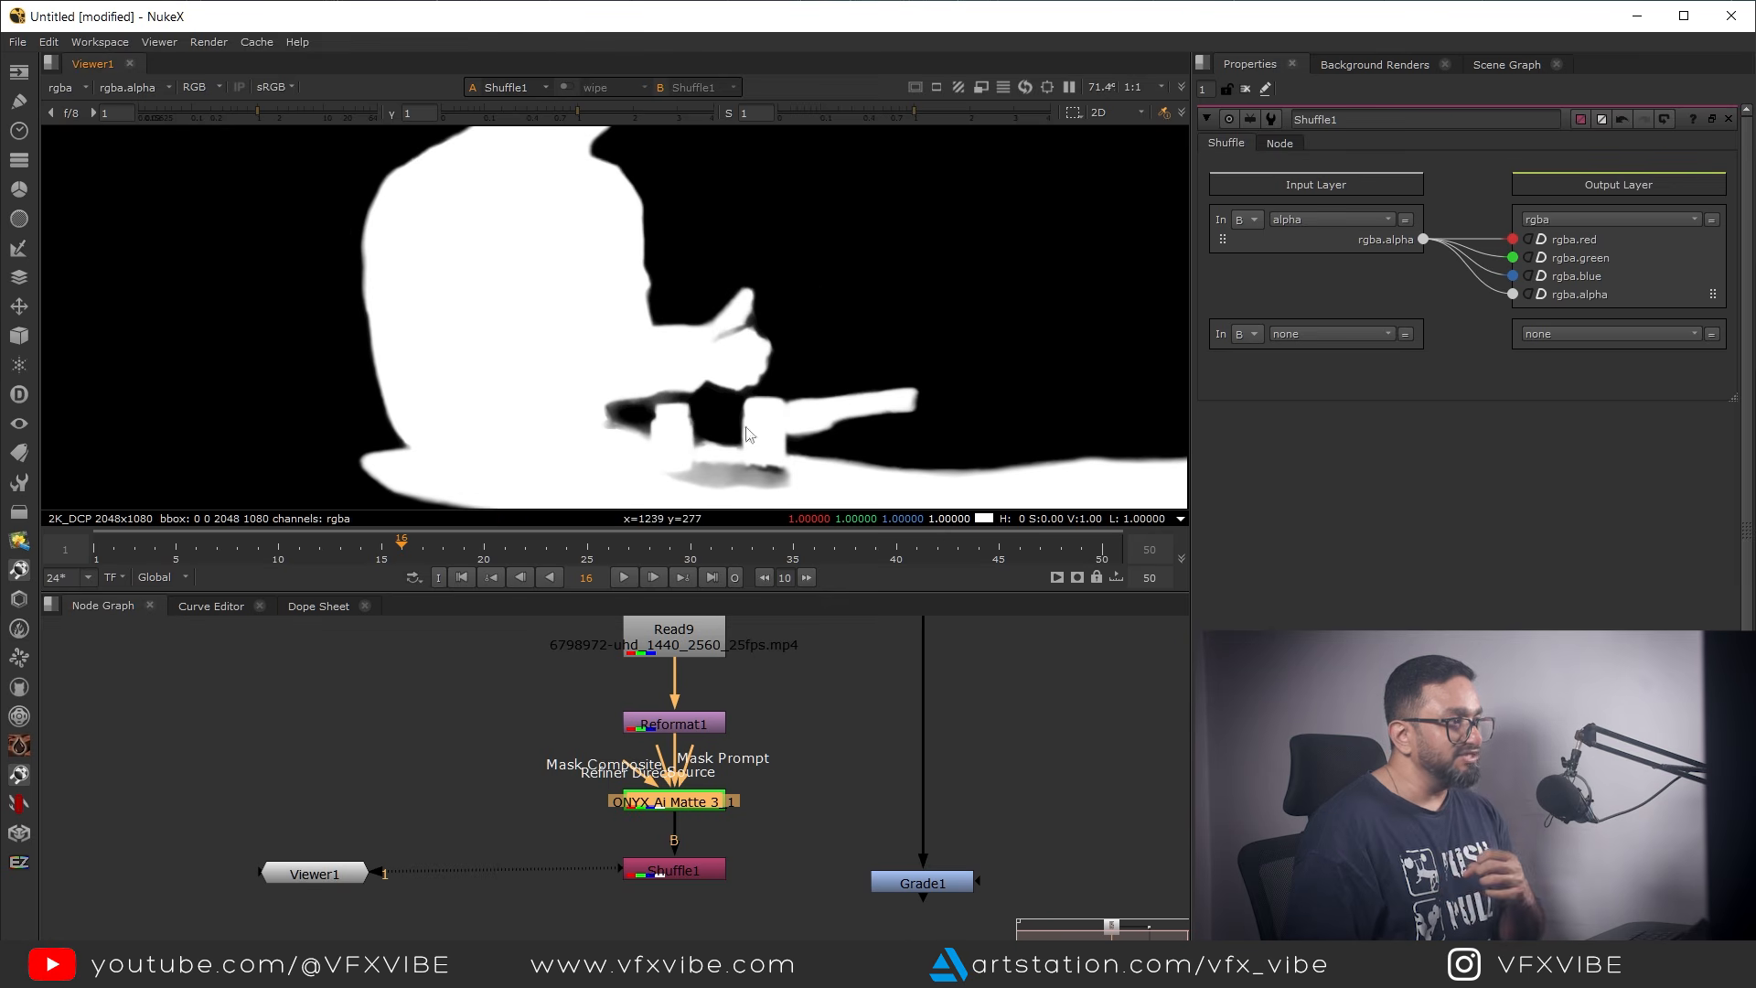
{"action": "middle_click_drag", "start_coordinate": [757, 437], "coordinate": [657, 332]}
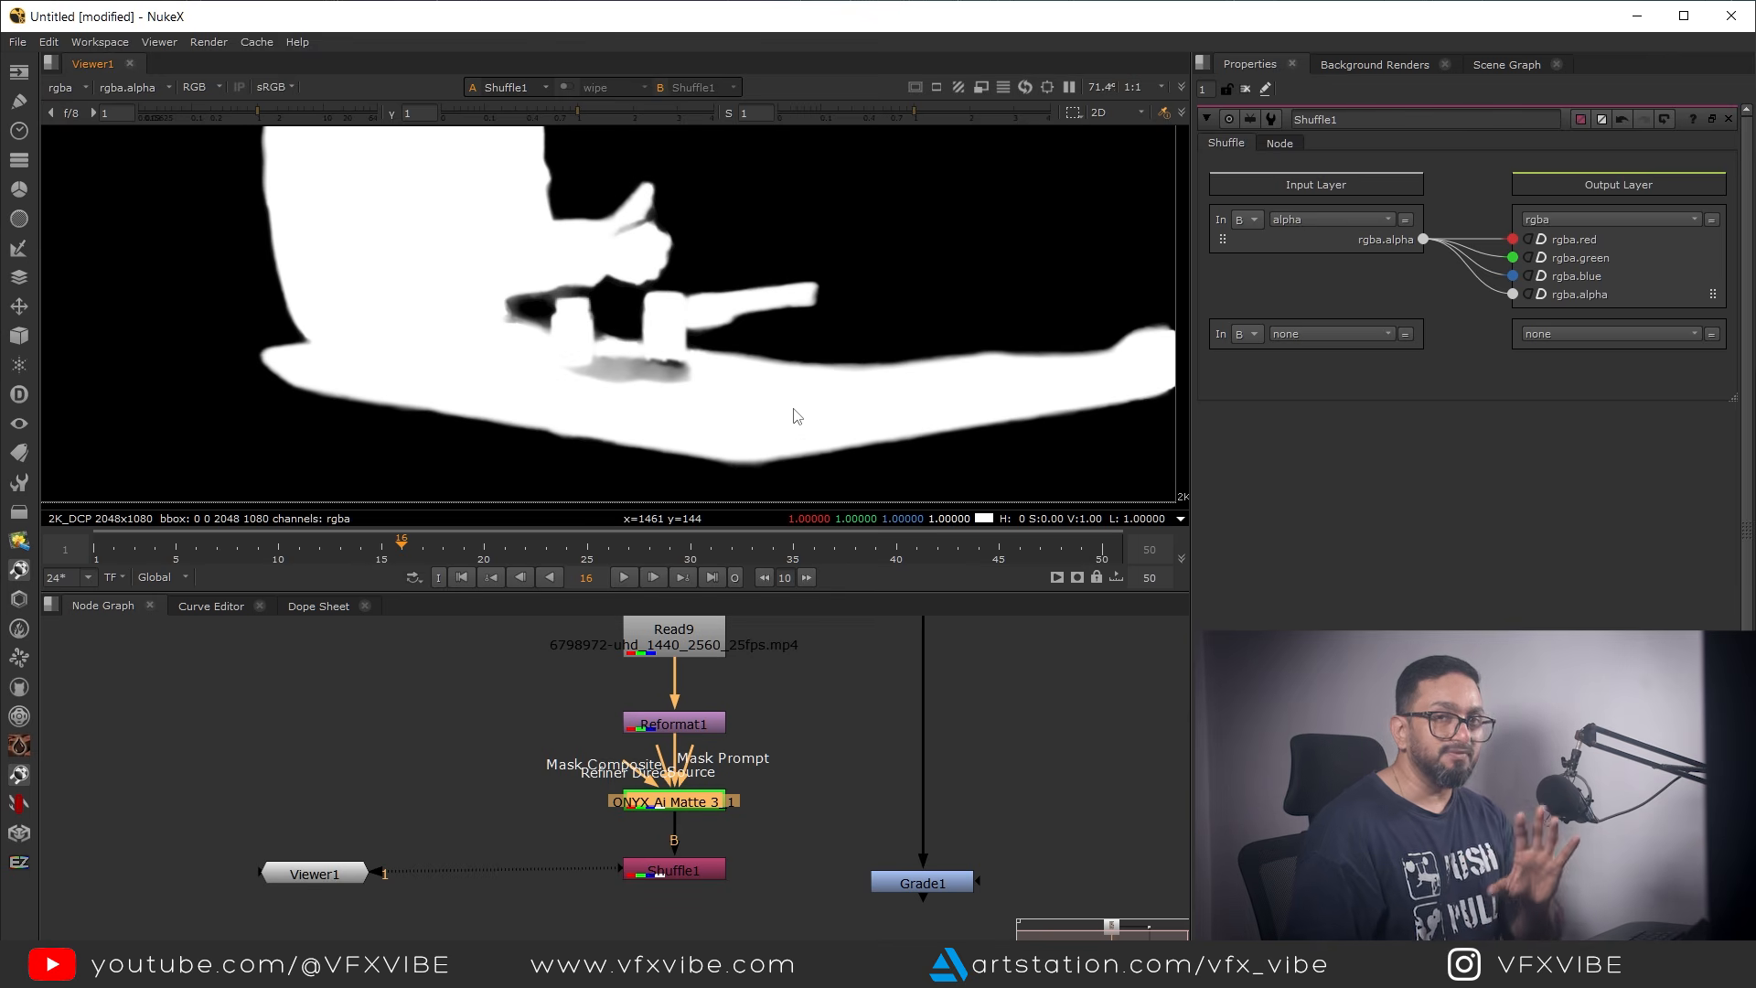
{"action": "mouse_move", "coordinate": [714, 835]}
{"action": "middle_mouse_down"}
{"action": "mouse_move", "coordinate": [756, 865]}
{"action": "mouse_move", "coordinate": [732, 846]}
{"action": "middle_mouse_up"}
{"action": "left_click", "coordinate": [677, 830]}
{"action": "key", "text": "1"}
{"action": "key", "text": "a"}
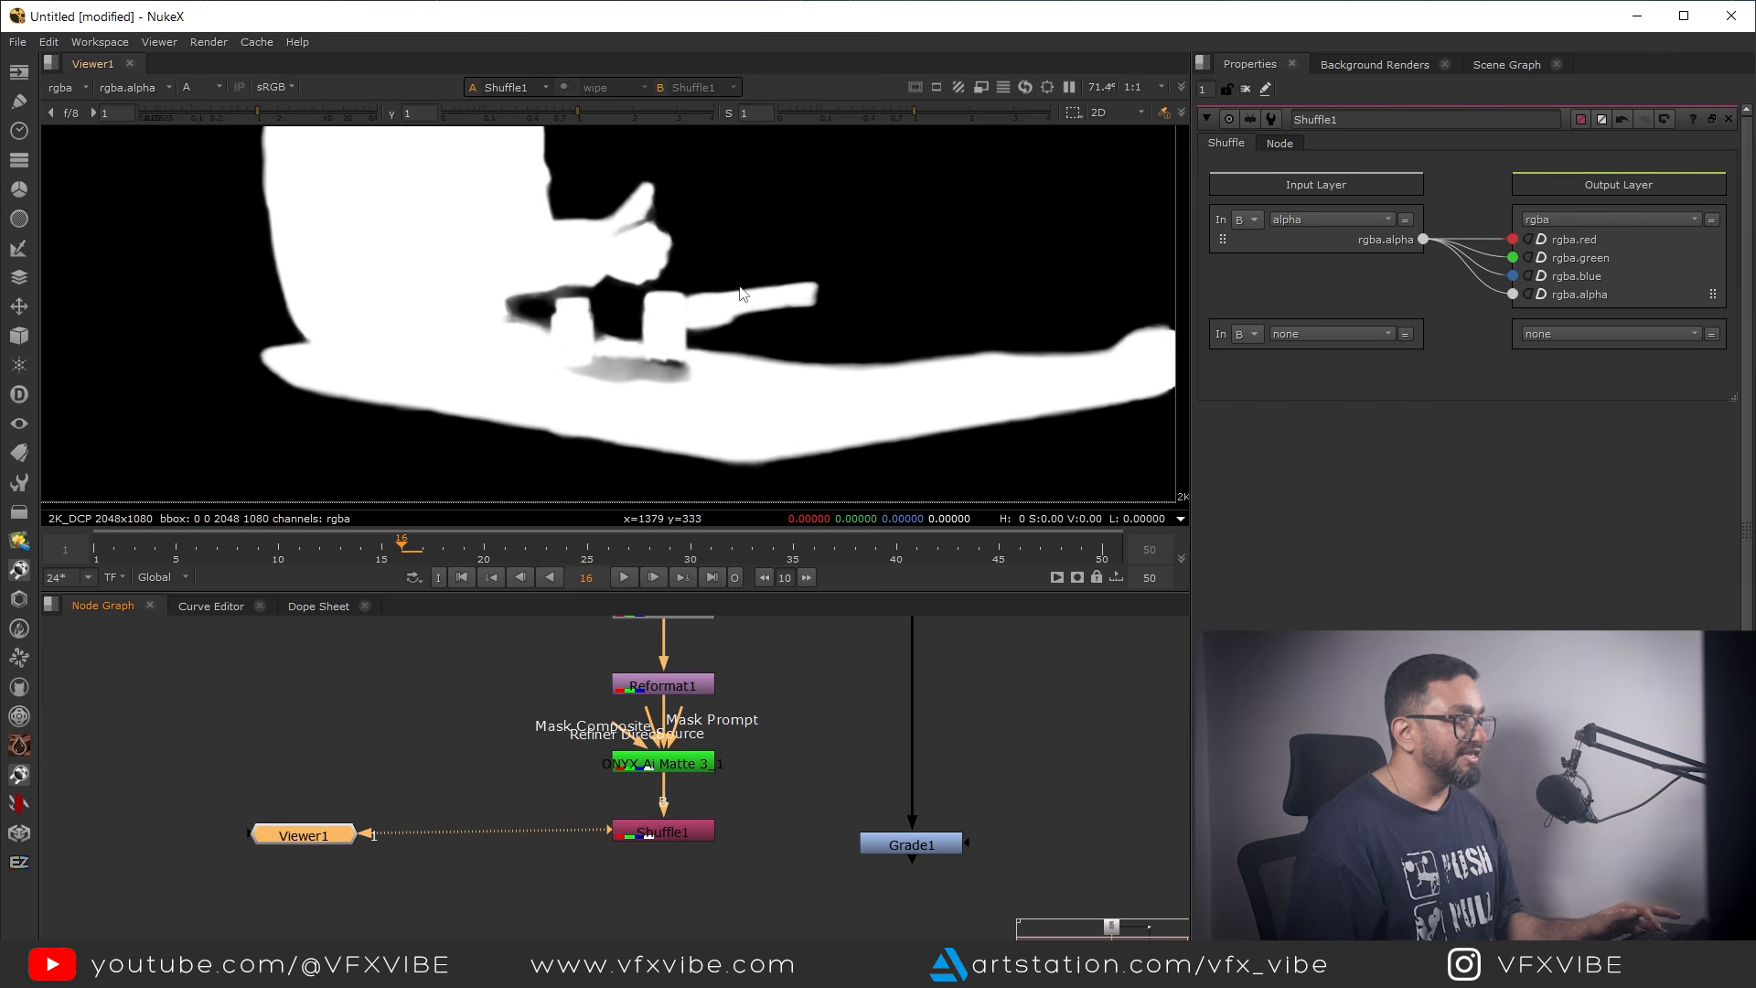
Connect Grade1's mask input to the Shuffle node, align the Grade in the tree and open its properties
{"action": "left_click_drag", "start_coordinate": [966, 845], "coordinate": [687, 834]}
{"action": "key", "text": "a"}
{"action": "scroll", "coordinate": [634, 342], "scroll_direction": "down", "scroll_amount": 8}
{"action": "middle_click_drag", "start_coordinate": [898, 839], "coordinate": [874, 902]}
{"action": "double_click", "coordinate": [874, 902]}
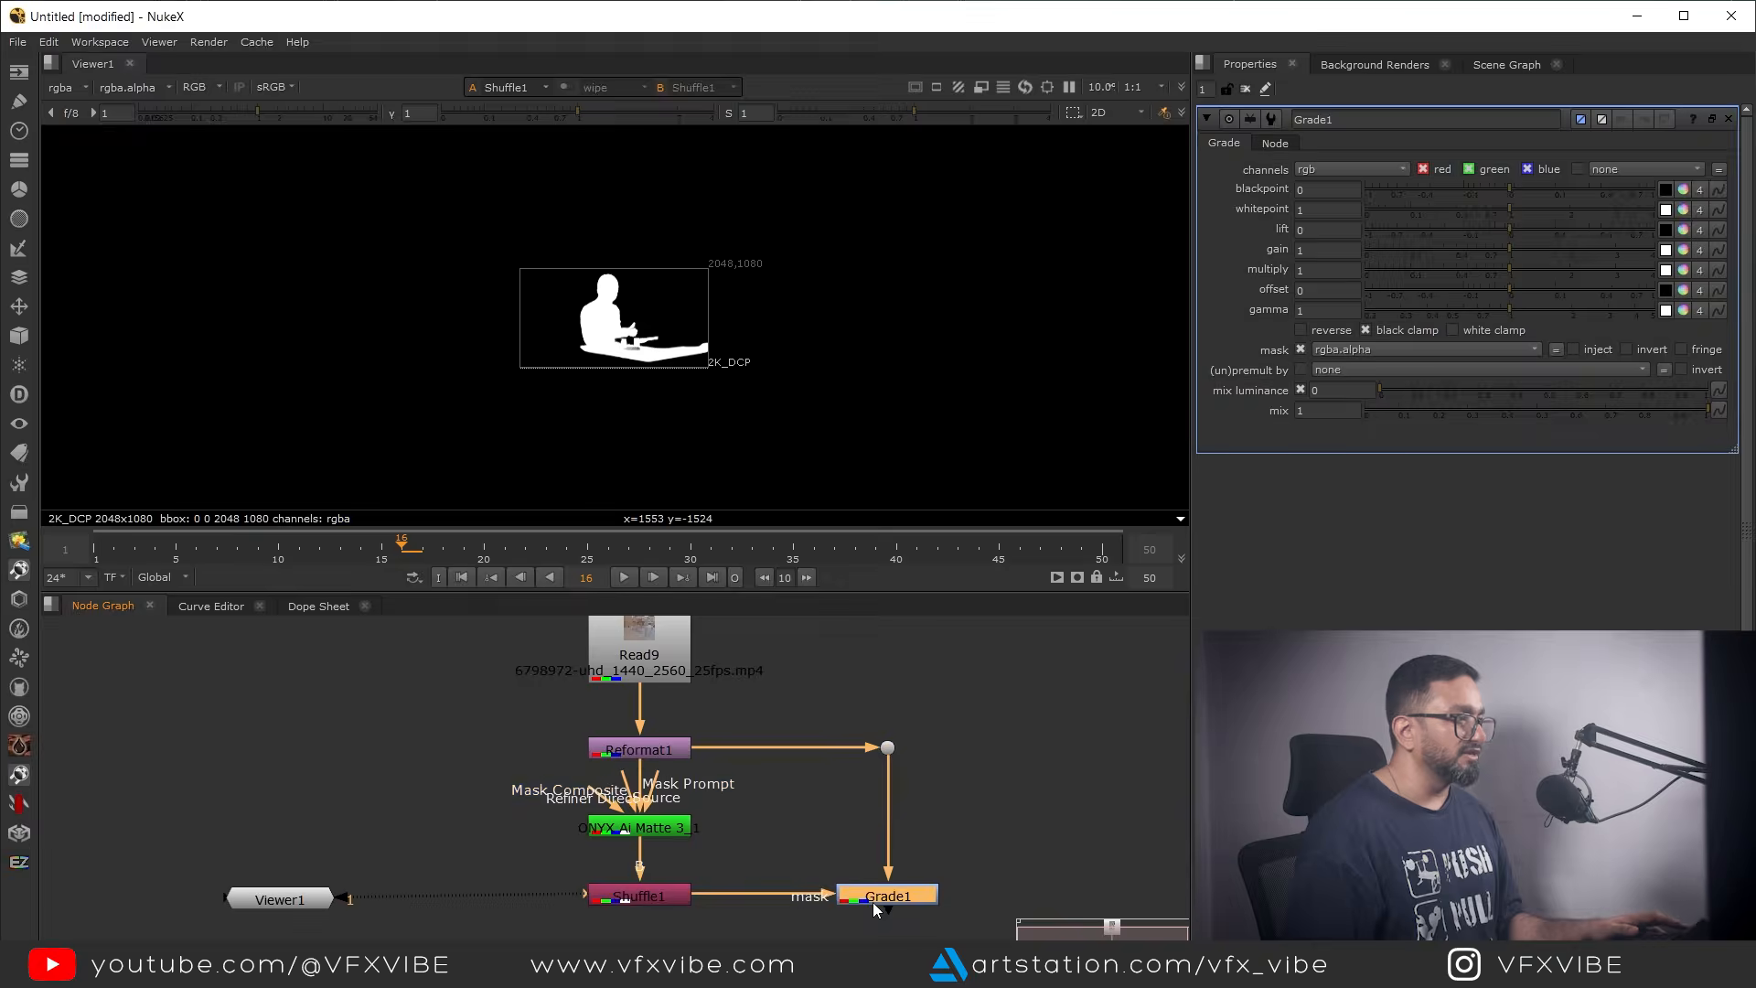
View the Grade node's output in color and set its gamma to 0.85 and gain to 1.04
{"action": "key", "text": "1"}
{"action": "key", "text": "a"}
{"action": "scroll", "coordinate": [631, 335], "scroll_direction": "up", "scroll_amount": 3}
{"action": "key", "text": "a"}
{"action": "scroll", "coordinate": [788, 439], "scroll_direction": "up", "scroll_amount": 4}
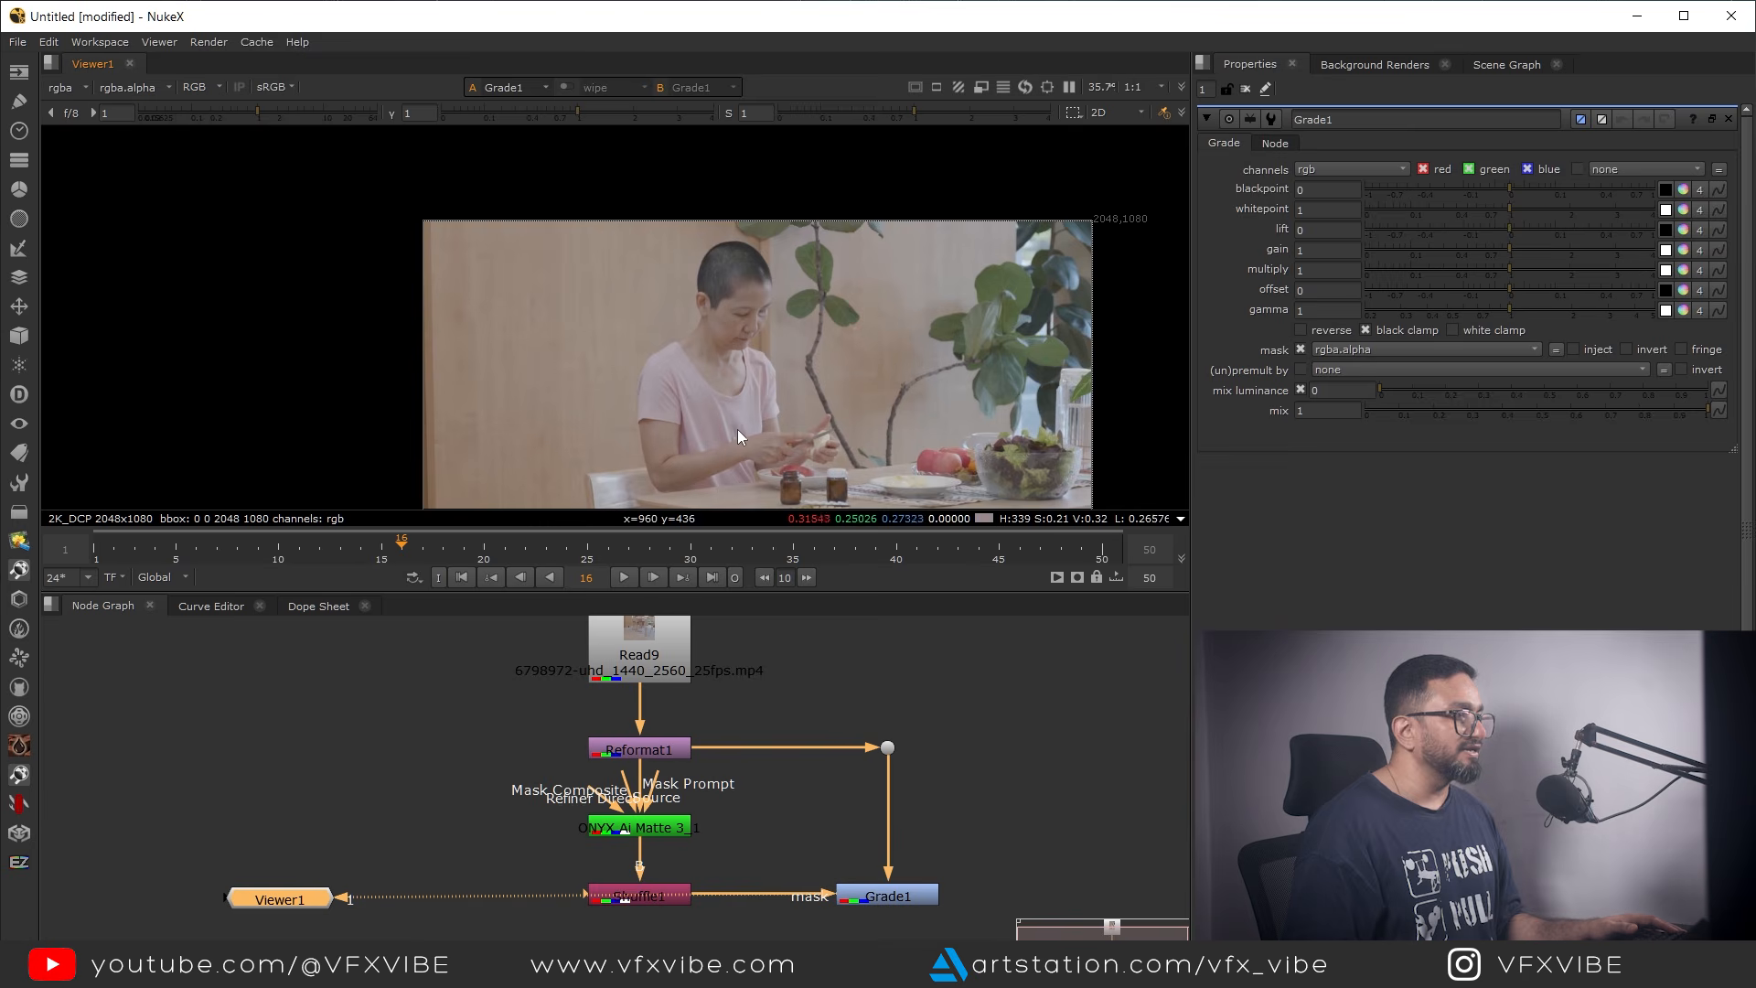
{"action": "left_click_drag", "start_coordinate": [1513, 309], "coordinate": [1491, 314]}
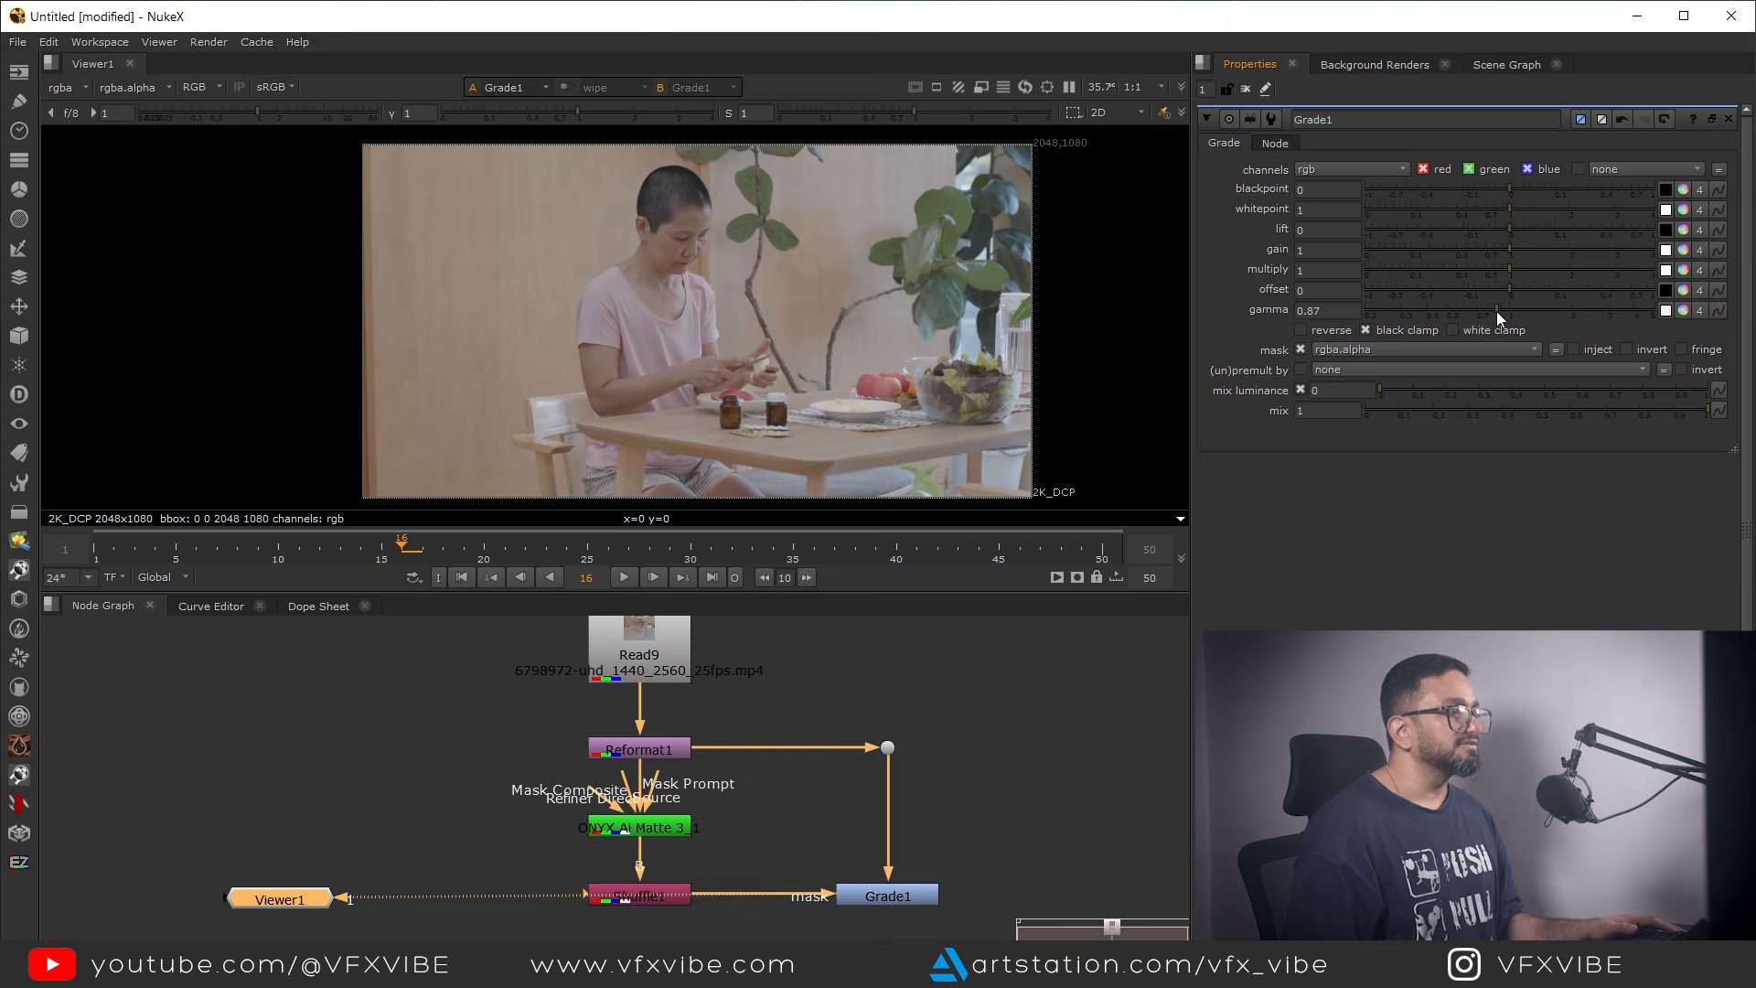
{"action": "left_click_drag", "start_coordinate": [1510, 247], "coordinate": [1514, 247]}
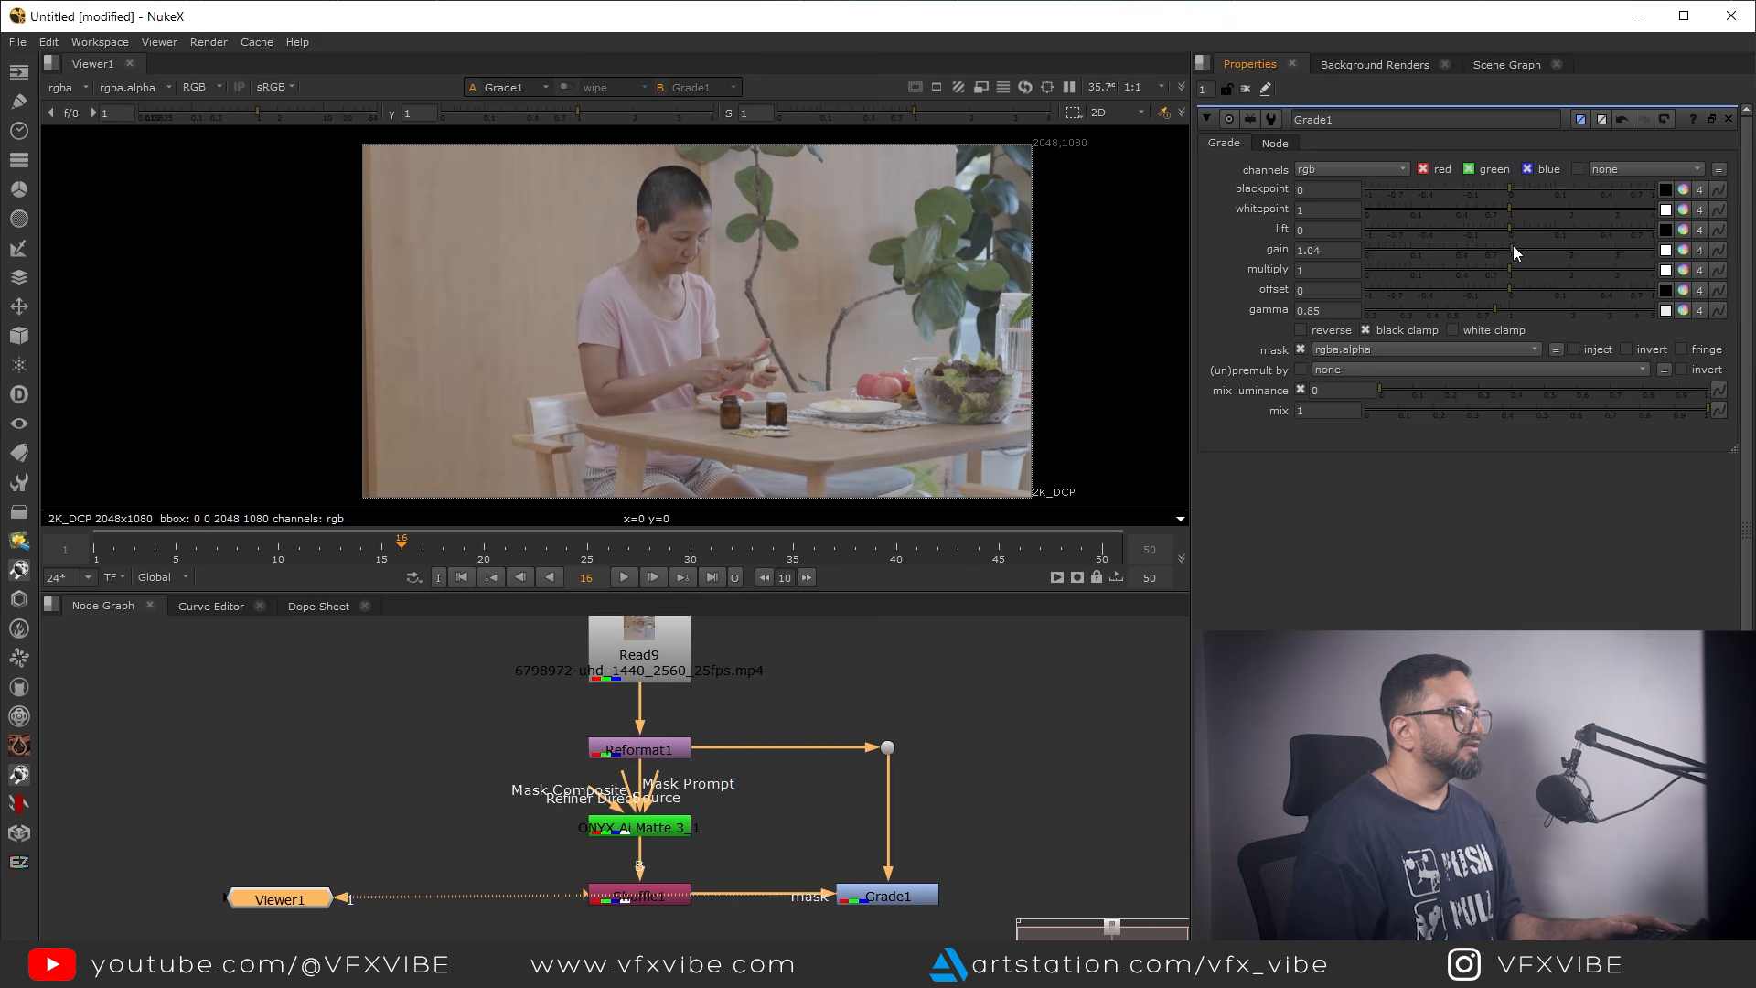
Compare the ungraded source with the Grade1 output by switching between viewer inputs
{"action": "left_click", "coordinate": [887, 748]}
{"action": "key", "text": "1"}
{"action": "left_click", "coordinate": [892, 895]}
{"action": "key", "text": "2"}
{"action": "key", "text": "1"}
{"action": "key", "text": "2"}
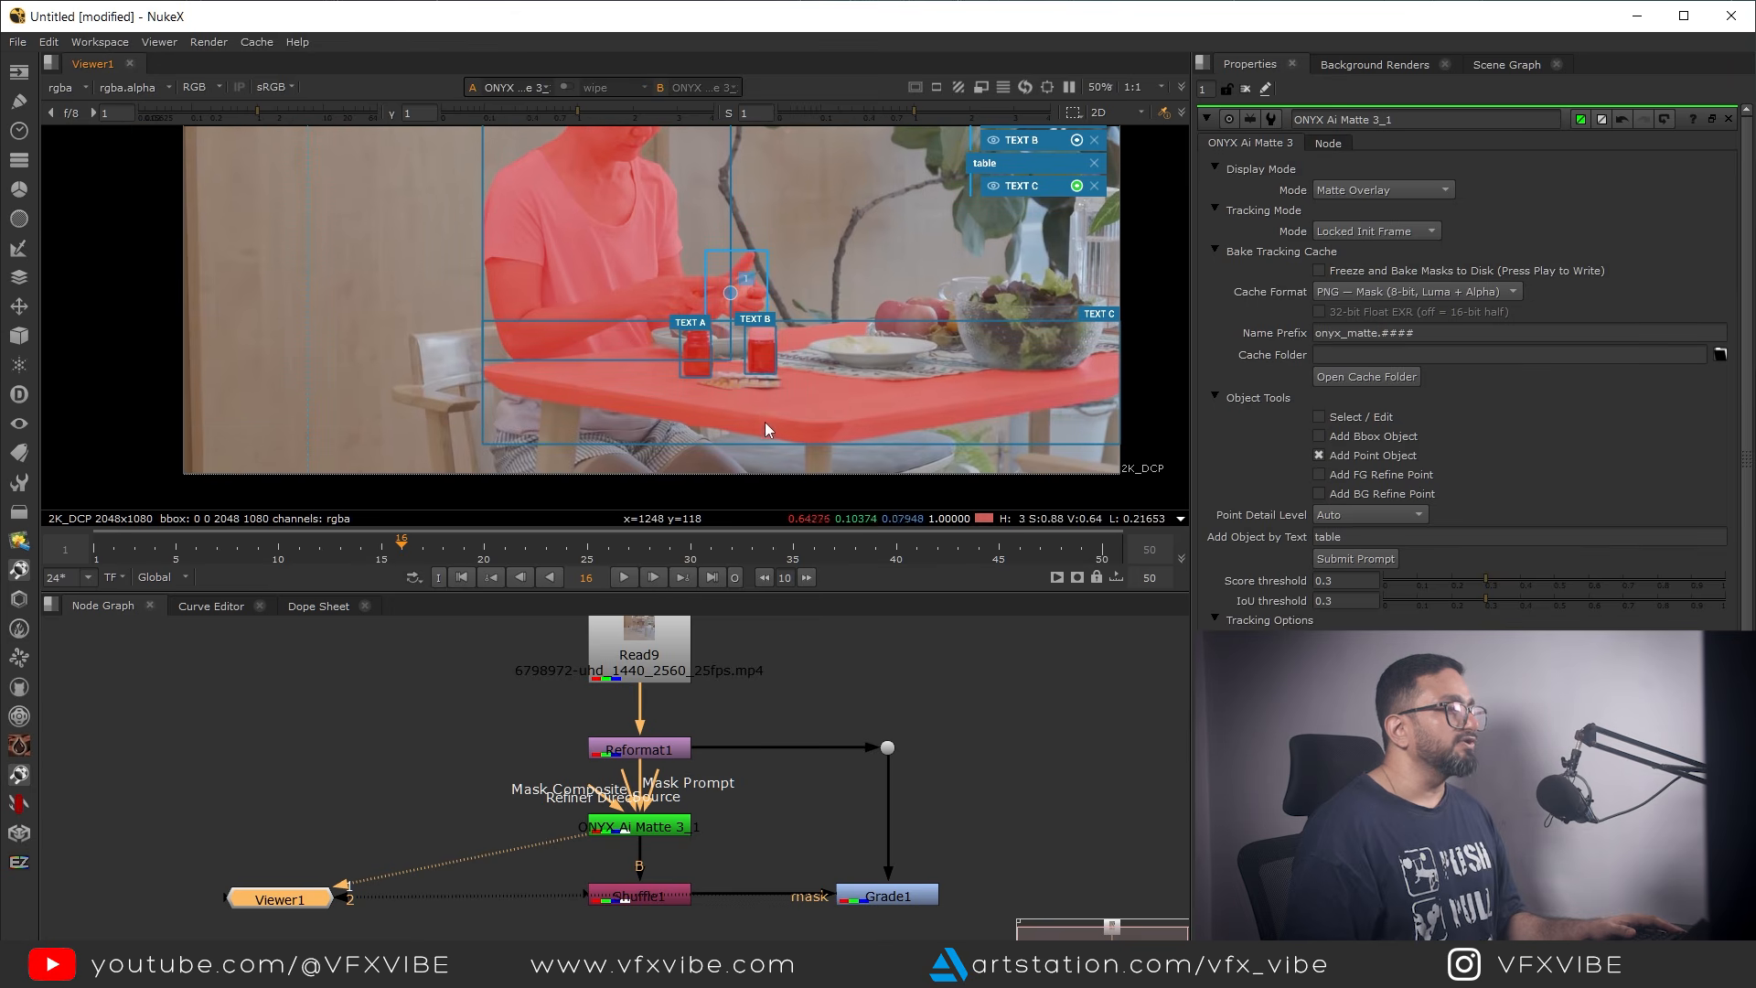
Toggle the mask state of the table object TEXT C in ONYX Ai Matte 3_1 and view the Grade1 output
{"action": "middle_click_drag", "start_coordinate": [886, 395], "coordinate": [805, 423]}
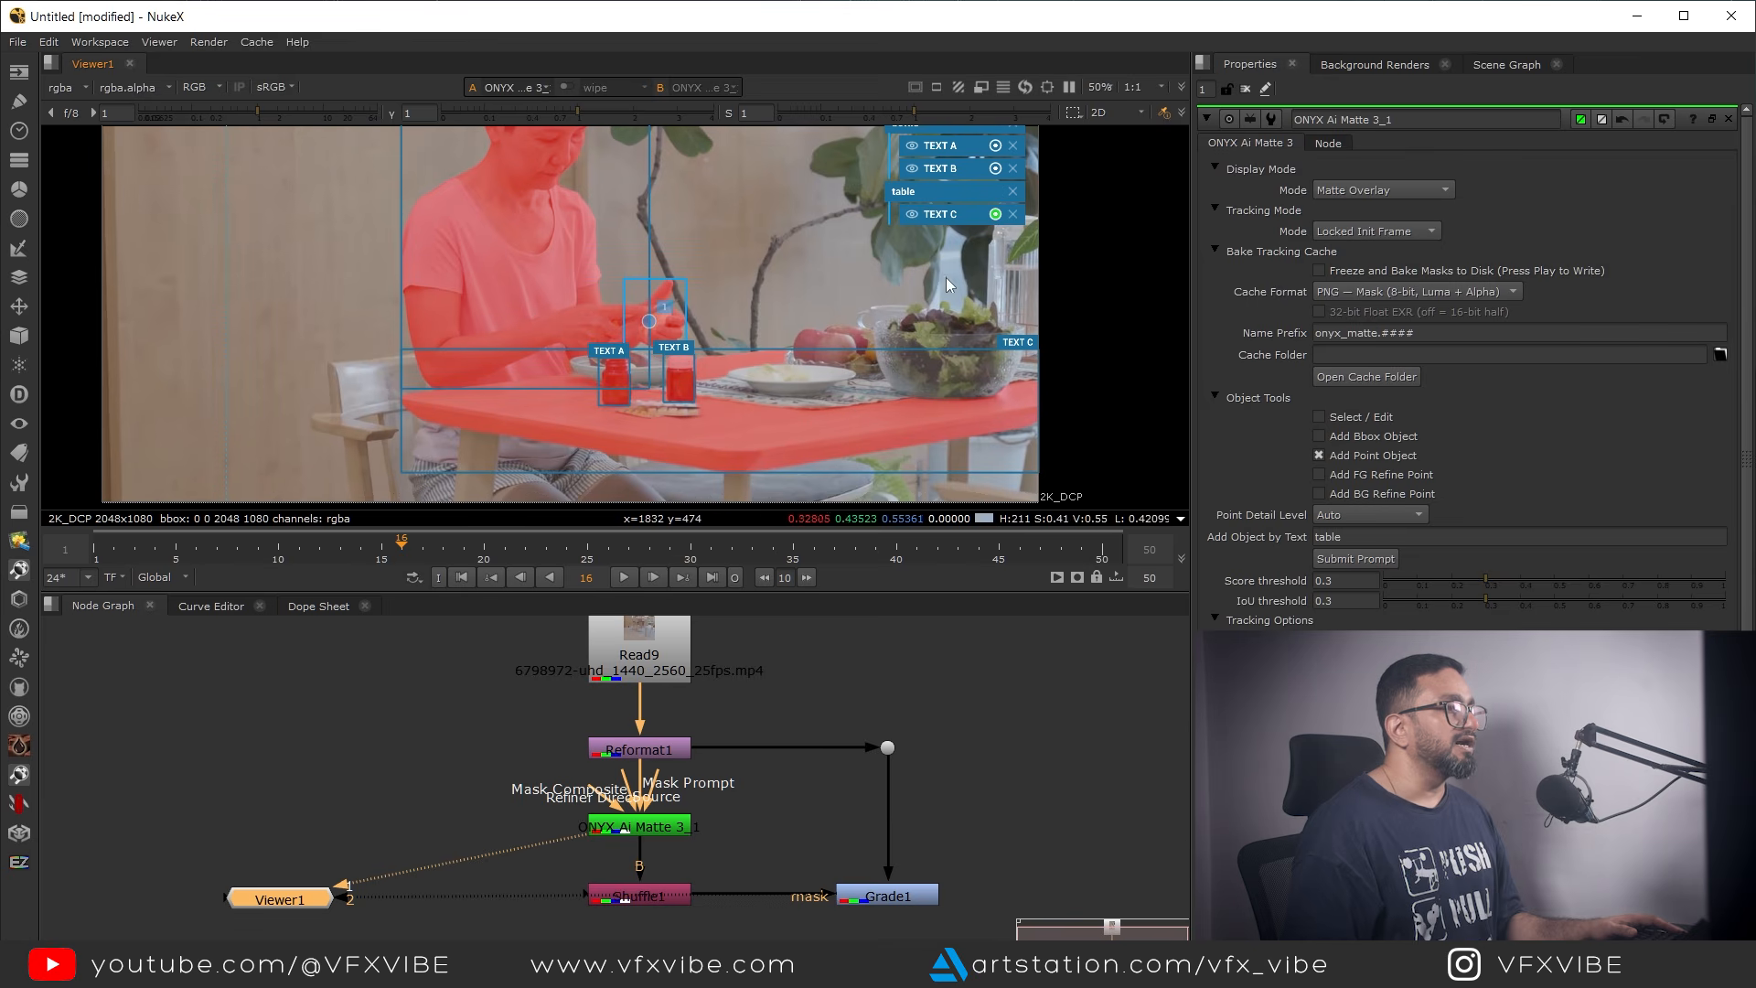
{"action": "left_click", "coordinate": [996, 214]}
{"action": "middle_click_drag", "start_coordinate": [801, 354], "coordinate": [834, 325]}
{"action": "left_click", "coordinate": [870, 901]}
{"action": "key", "text": "1"}
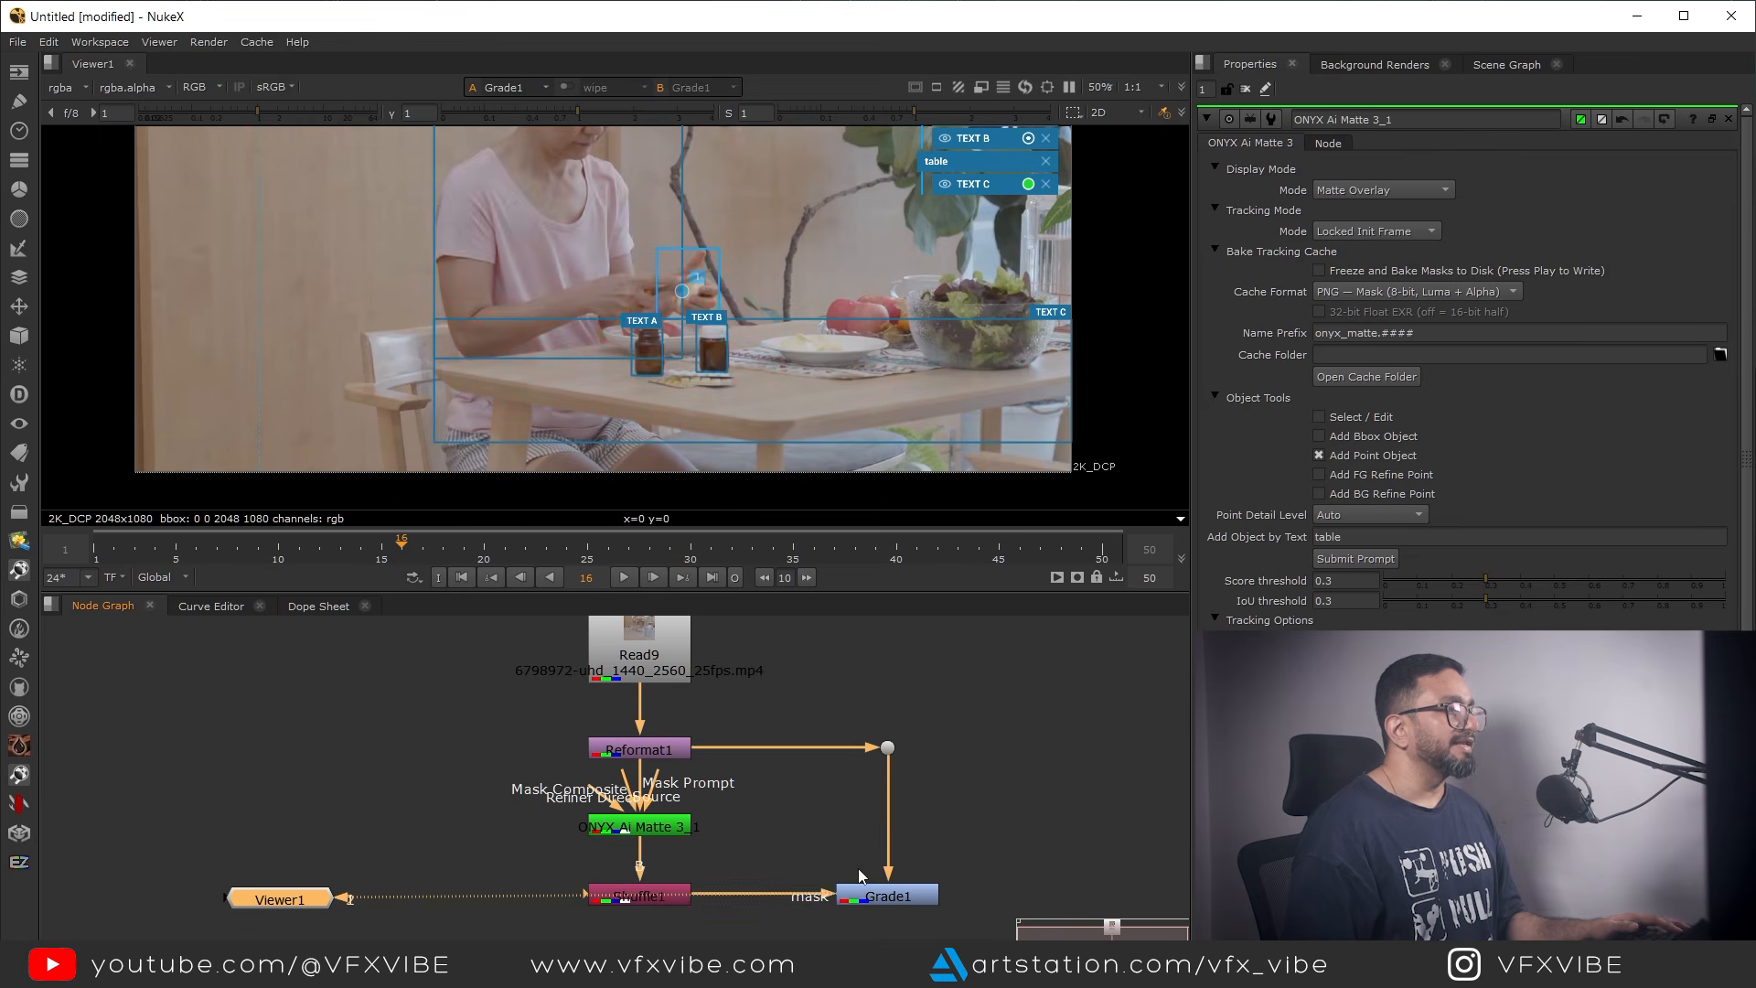
Compare the shot with Grade1 disabled and enabled, and close all open node properties
{"action": "left_click", "coordinate": [860, 895]}
{"action": "key", "text": "d"}
{"action": "key", "text": "d"}
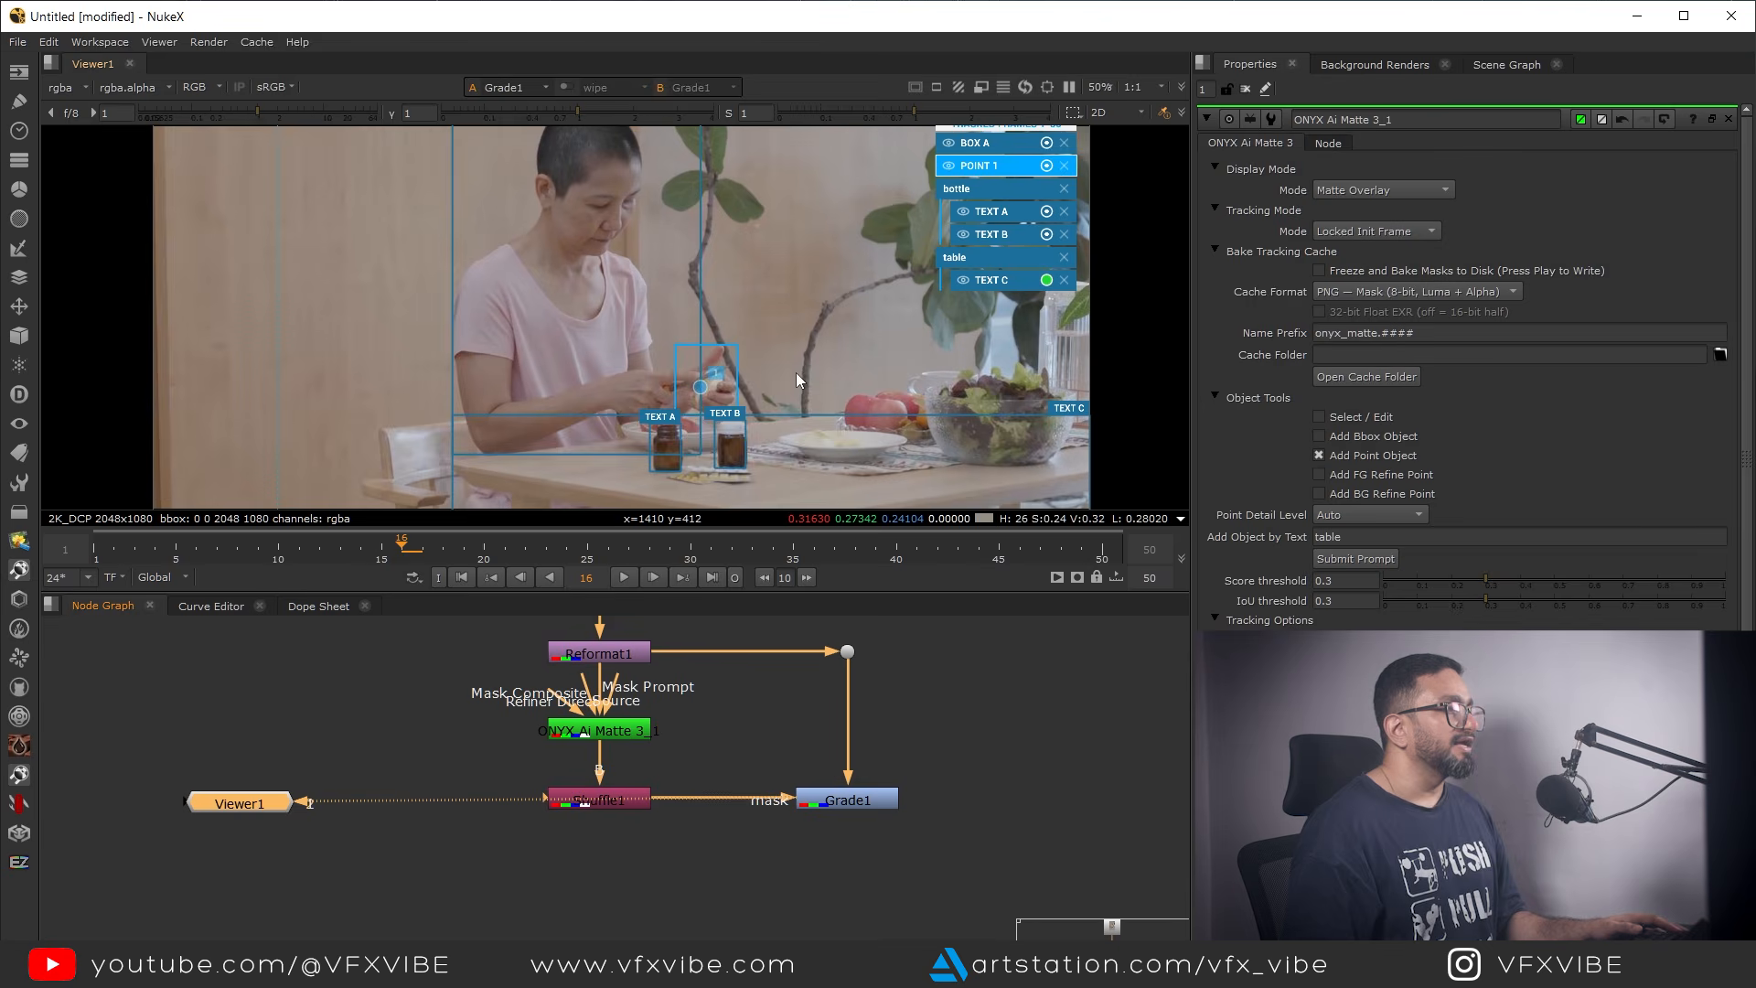
{"action": "middle_click_drag", "start_coordinate": [587, 186], "coordinate": [738, 238]}
{"action": "left_click", "coordinate": [1246, 89]}
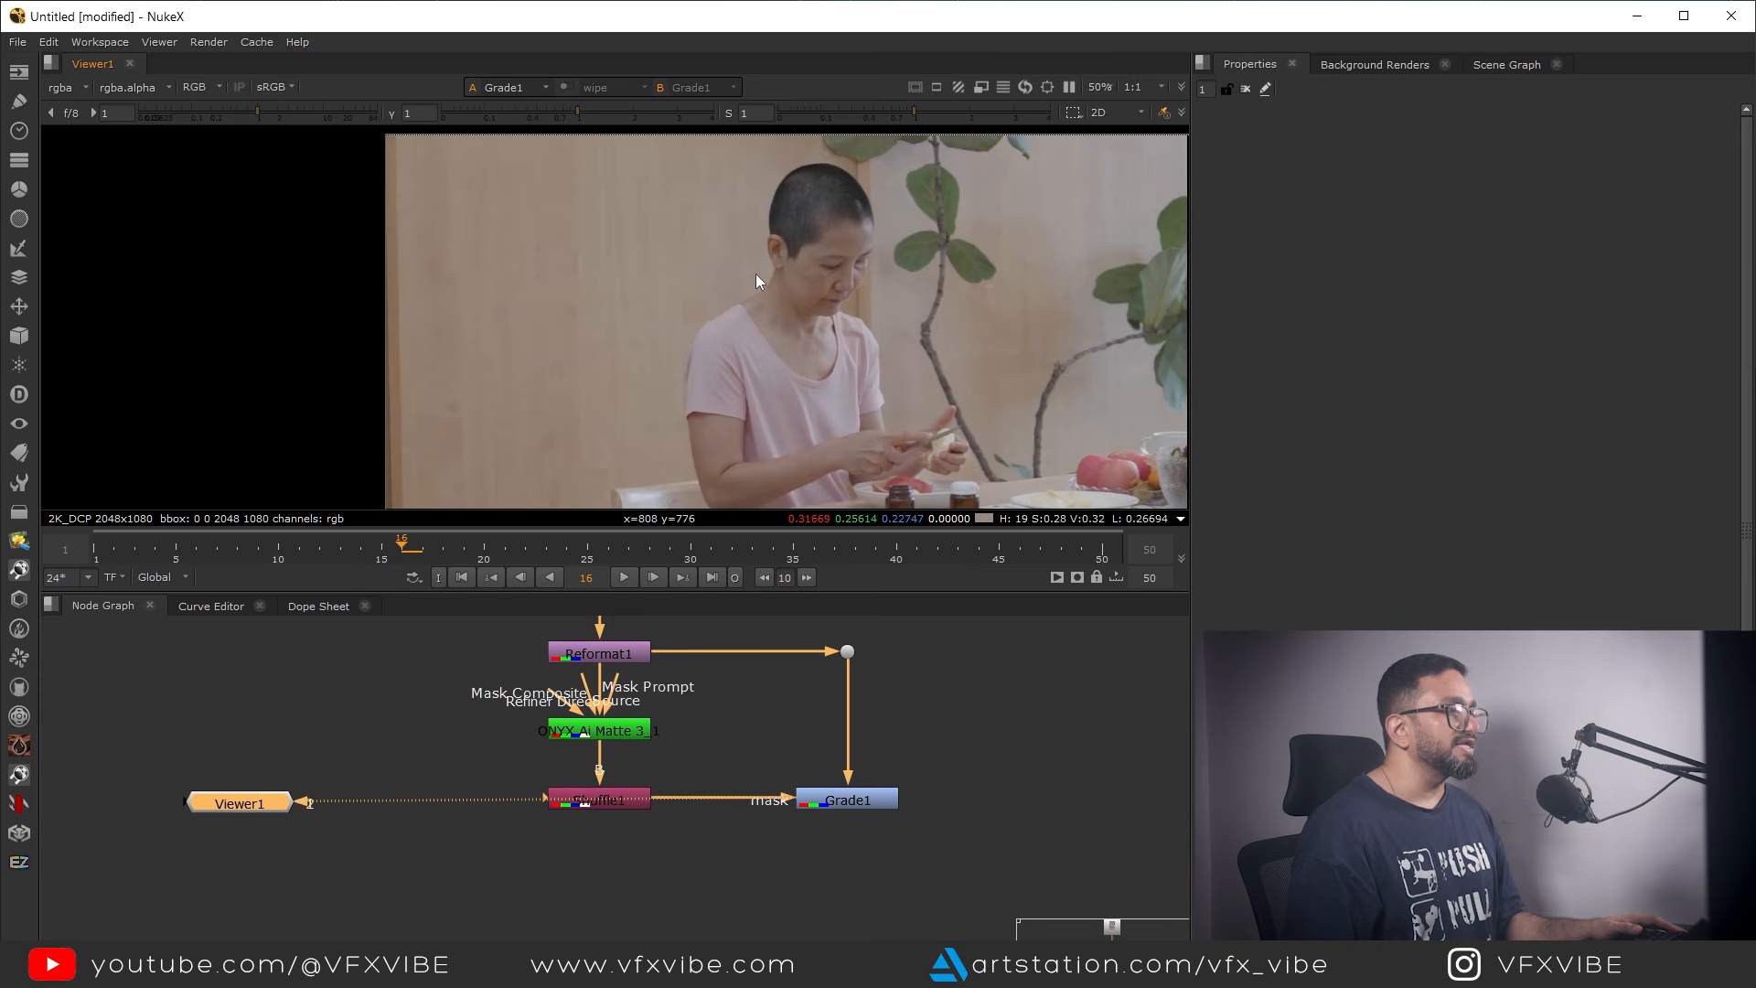
Add an unconnected Text node beside the Grade branch and view its output
{"action": "middle_click_drag", "start_coordinate": [813, 739], "coordinate": [821, 844]}
{"action": "left_click", "coordinate": [896, 808]}
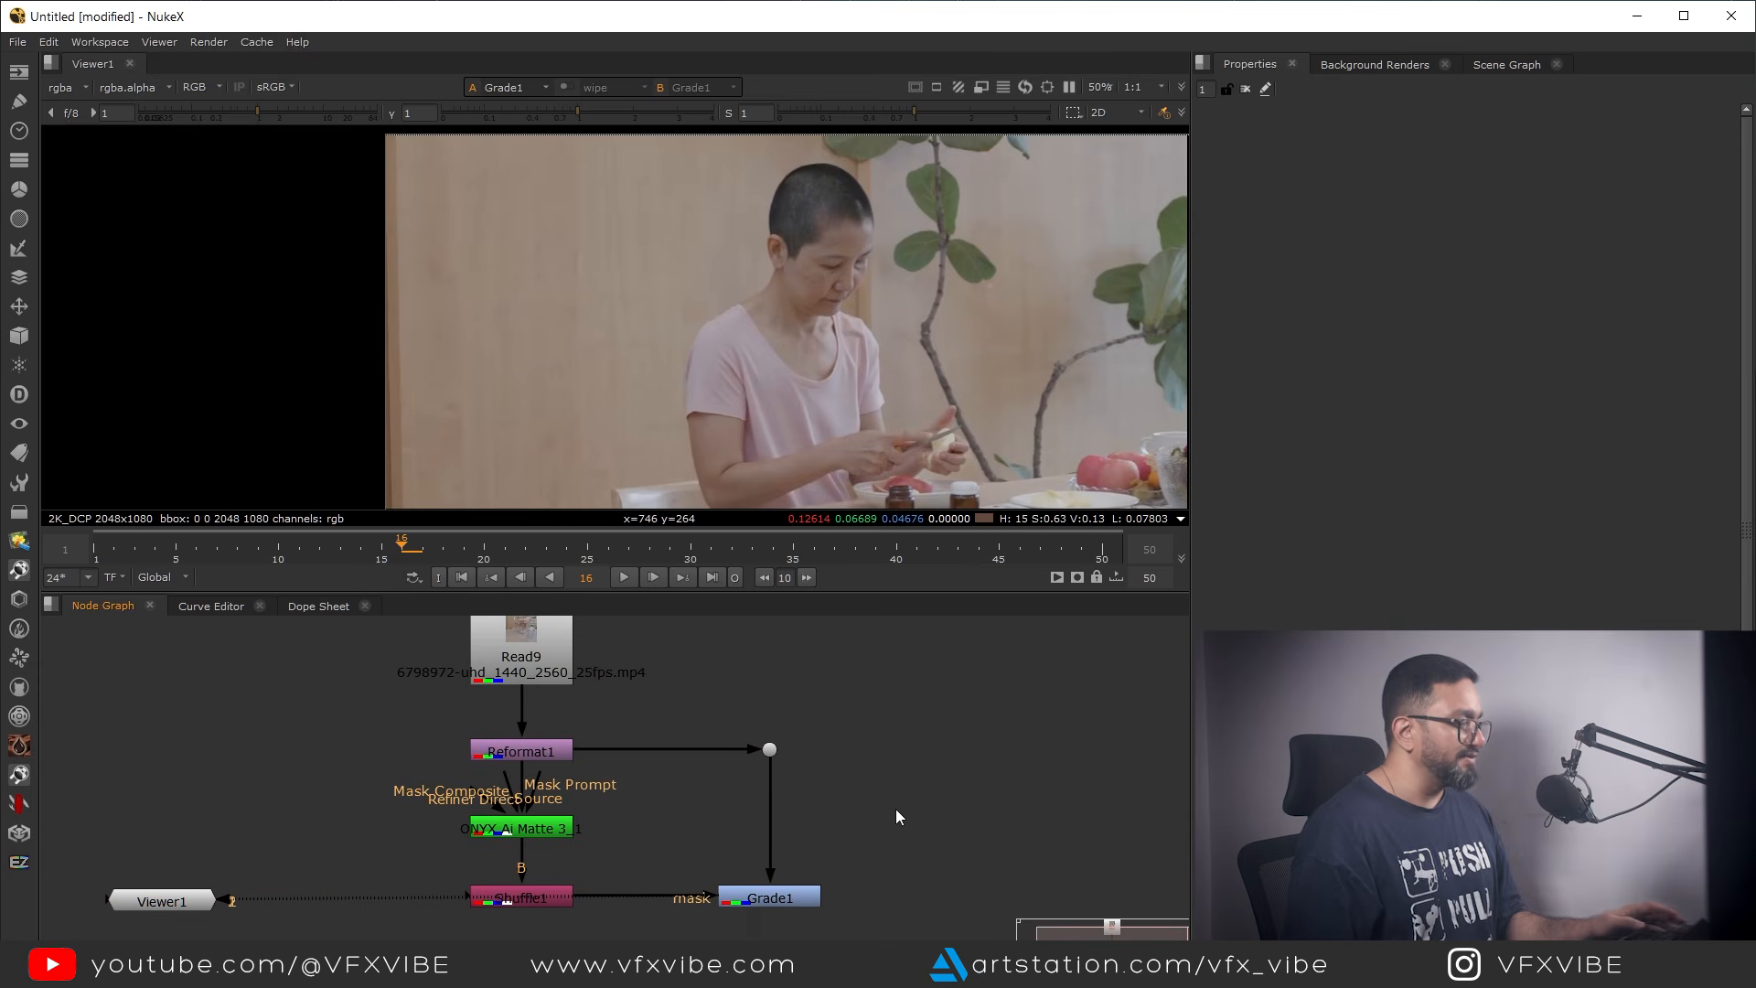
{"action": "key", "text": "Tab"}
{"action": "type", "text": "text"}
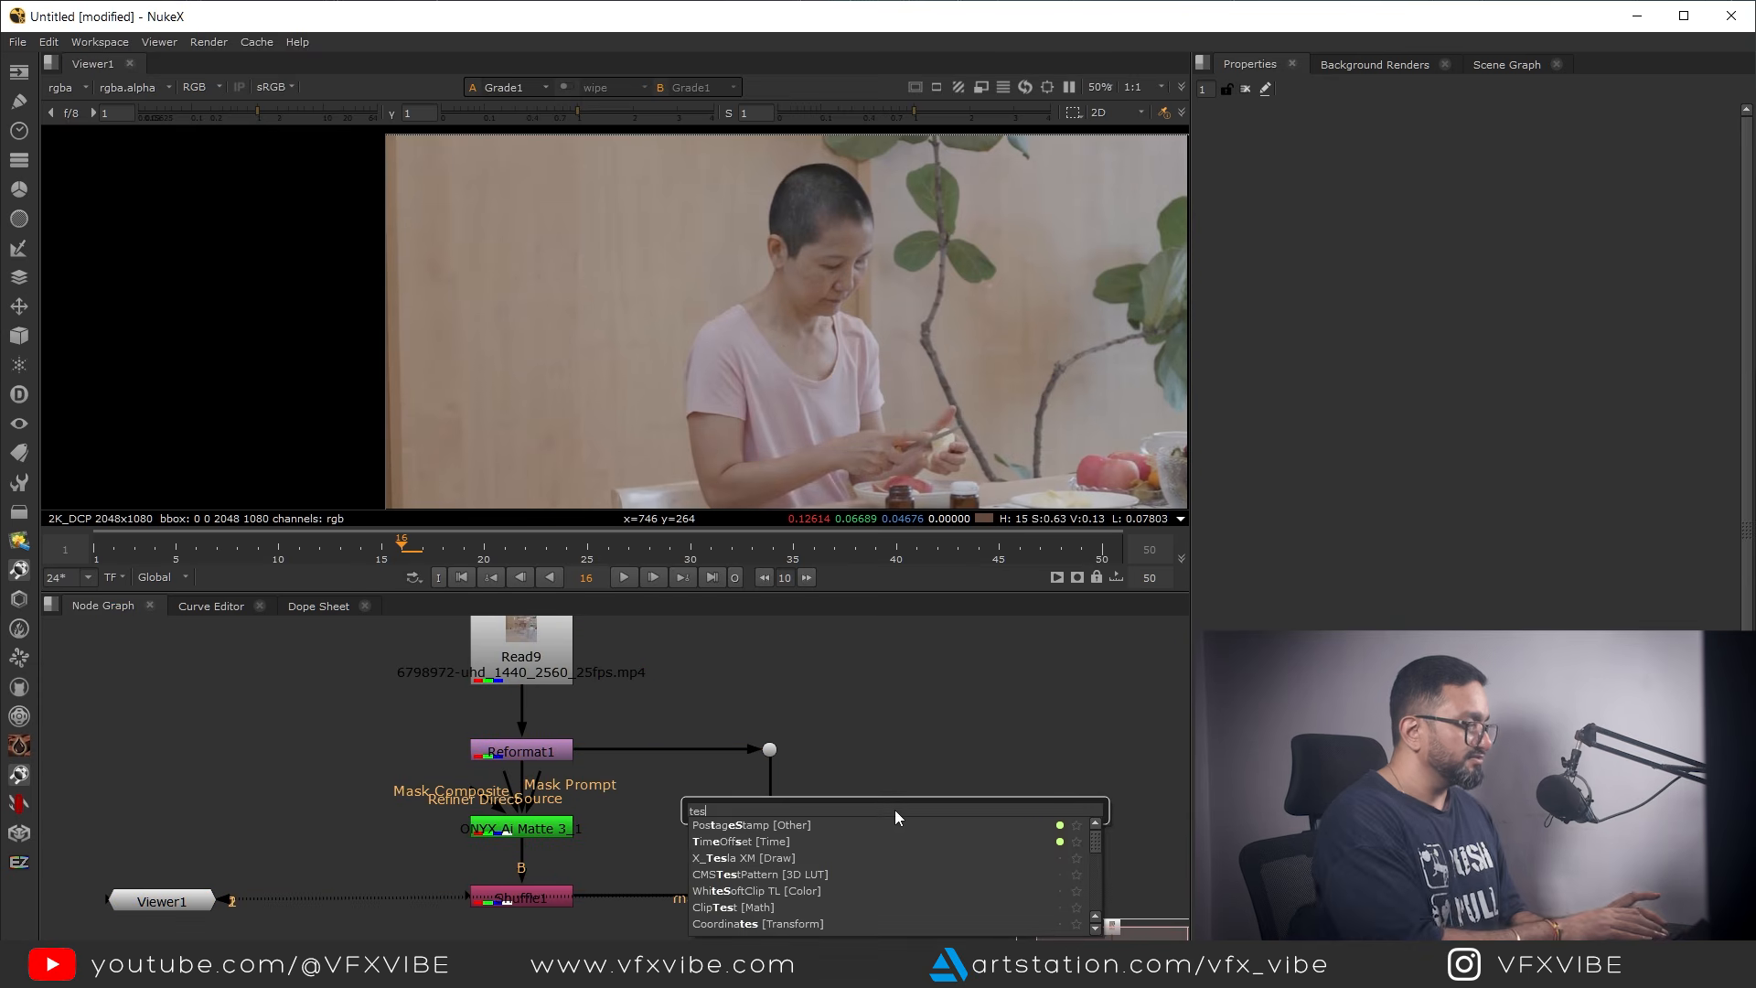
{"action": "key", "text": "Return"}
{"action": "left_click_drag", "start_coordinate": [890, 812], "coordinate": [911, 805]}
{"action": "key", "text": "1"}
Draw a text box about 948 by 340 pixels in the frame and enter the message "AI ROTO"
{"action": "scroll", "coordinate": [707, 365], "scroll_direction": "down", "scroll_amount": 2}
{"action": "left_click_drag", "start_coordinate": [647, 318], "coordinate": [865, 396]}
{"action": "type", "text": "AI"}
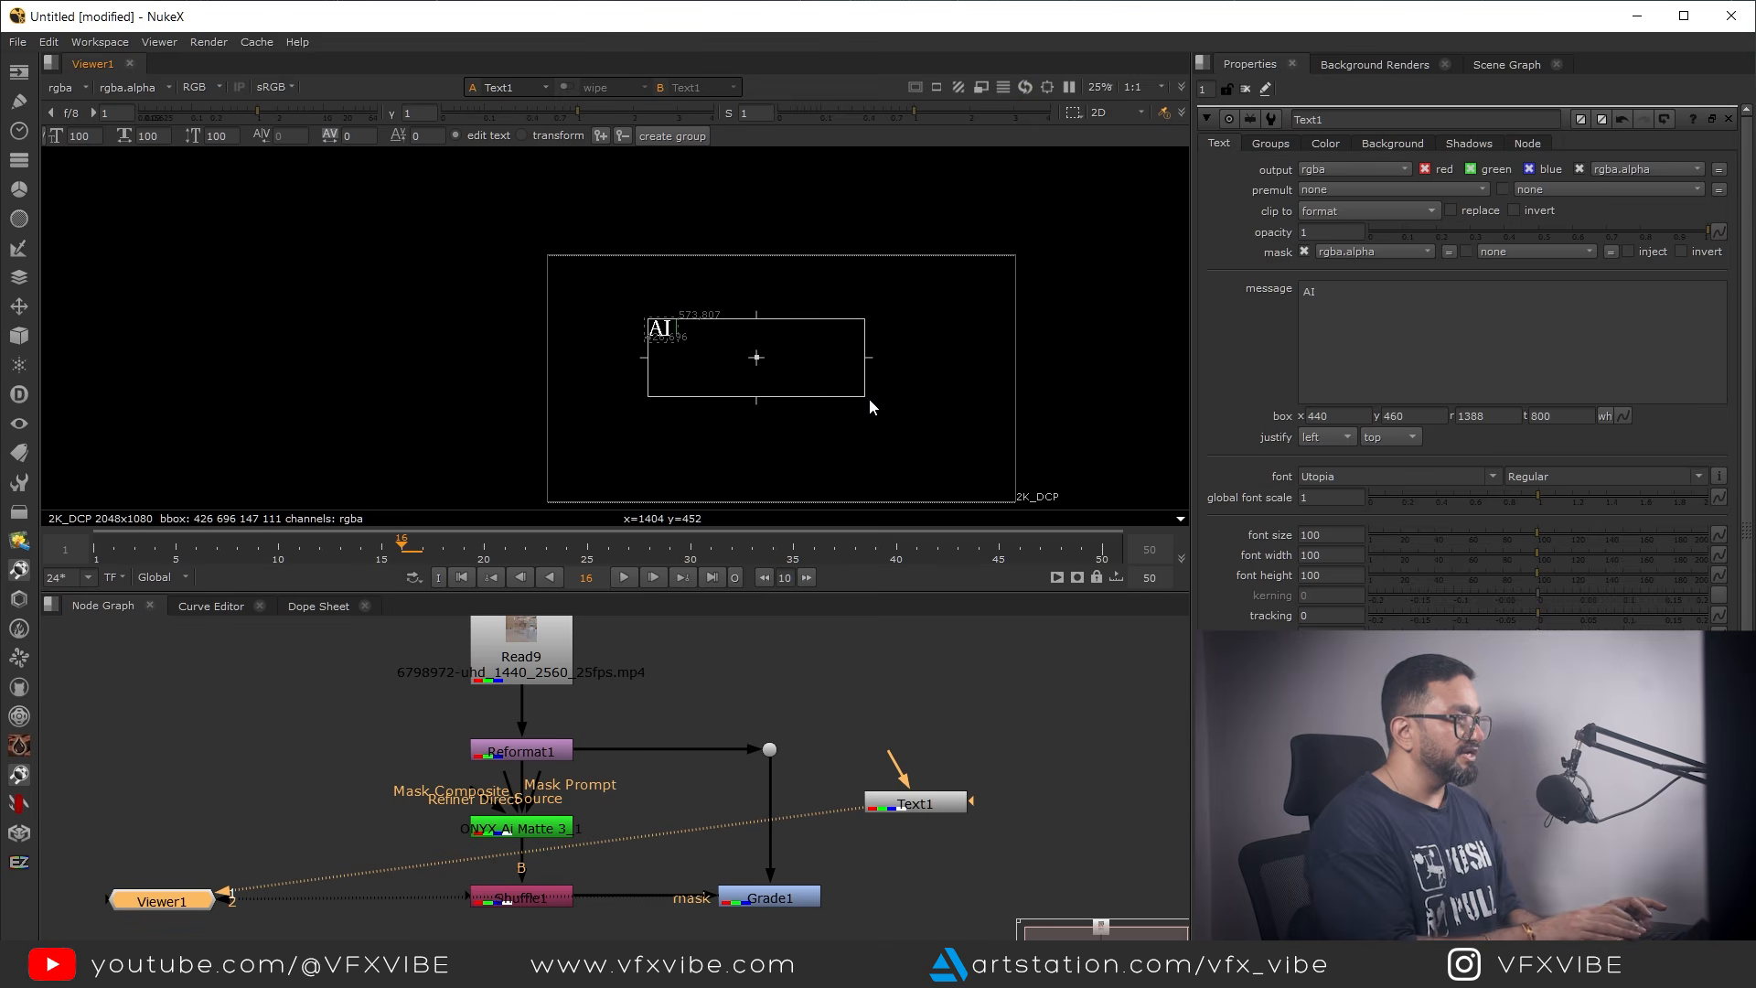
{"action": "type", "text": " ROTO"}
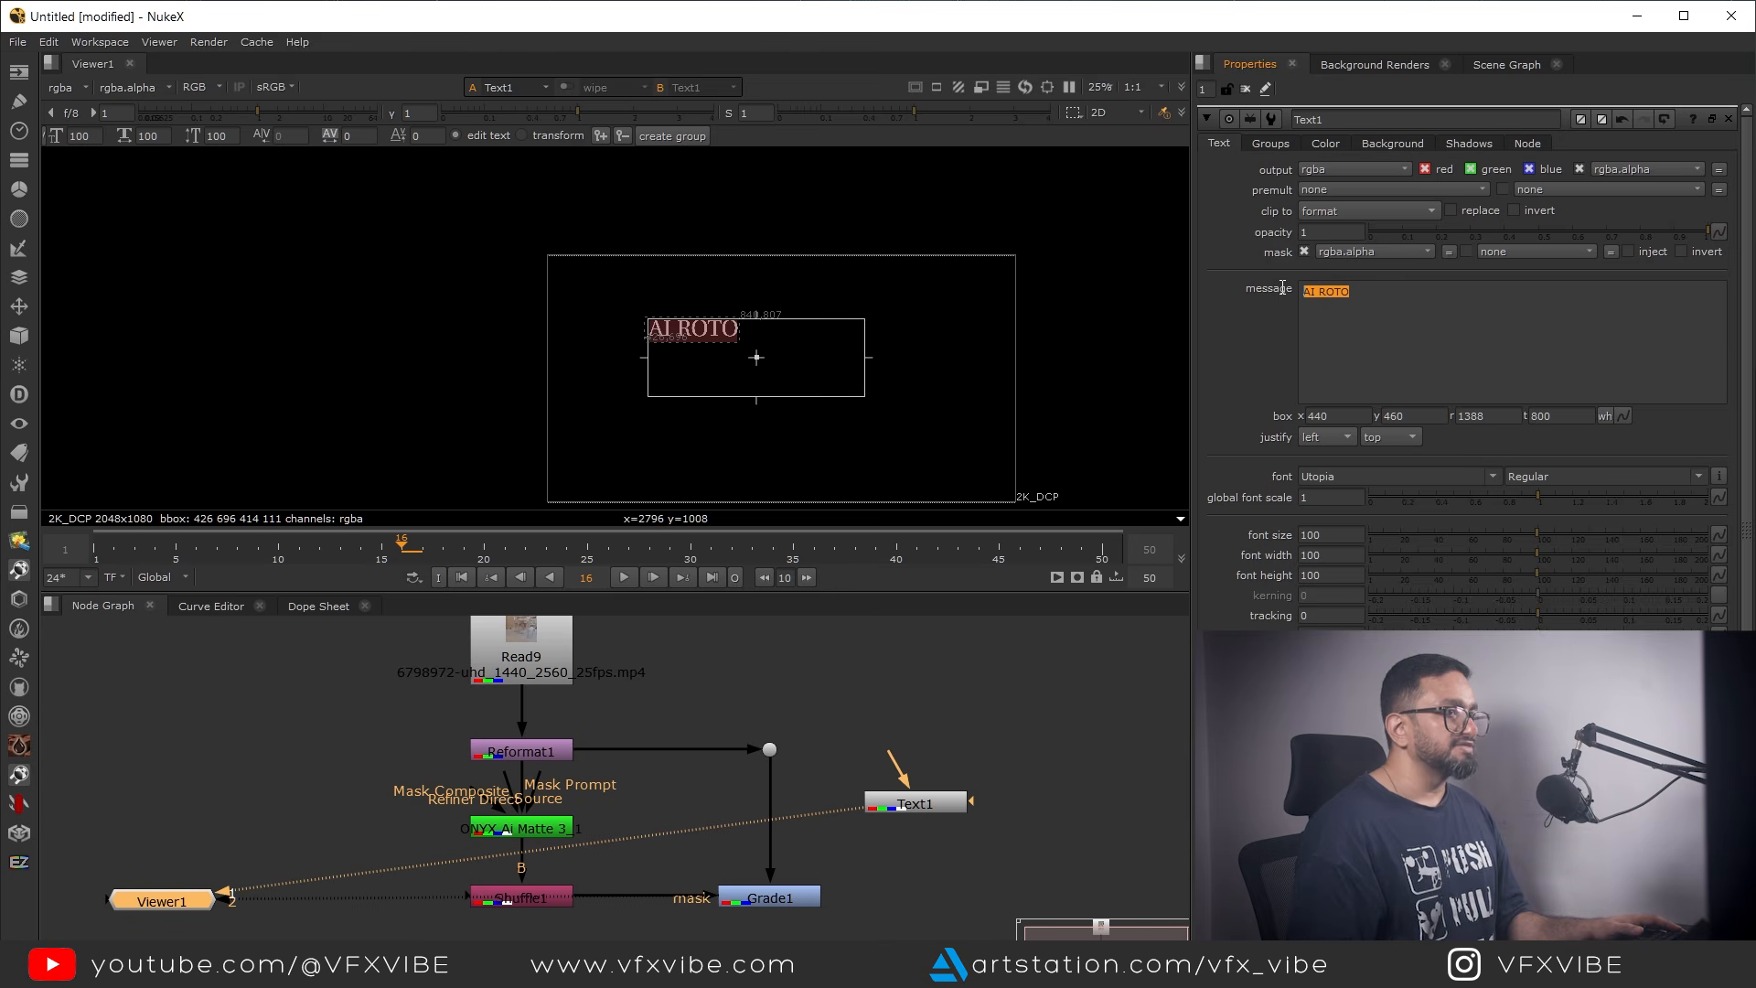
Set the text's font to Bauhaus 93 and its font size to 200
{"action": "left_click", "coordinate": [1493, 479]}
{"action": "scroll", "coordinate": [1413, 163], "scroll_direction": "up", "scroll_amount": 8}
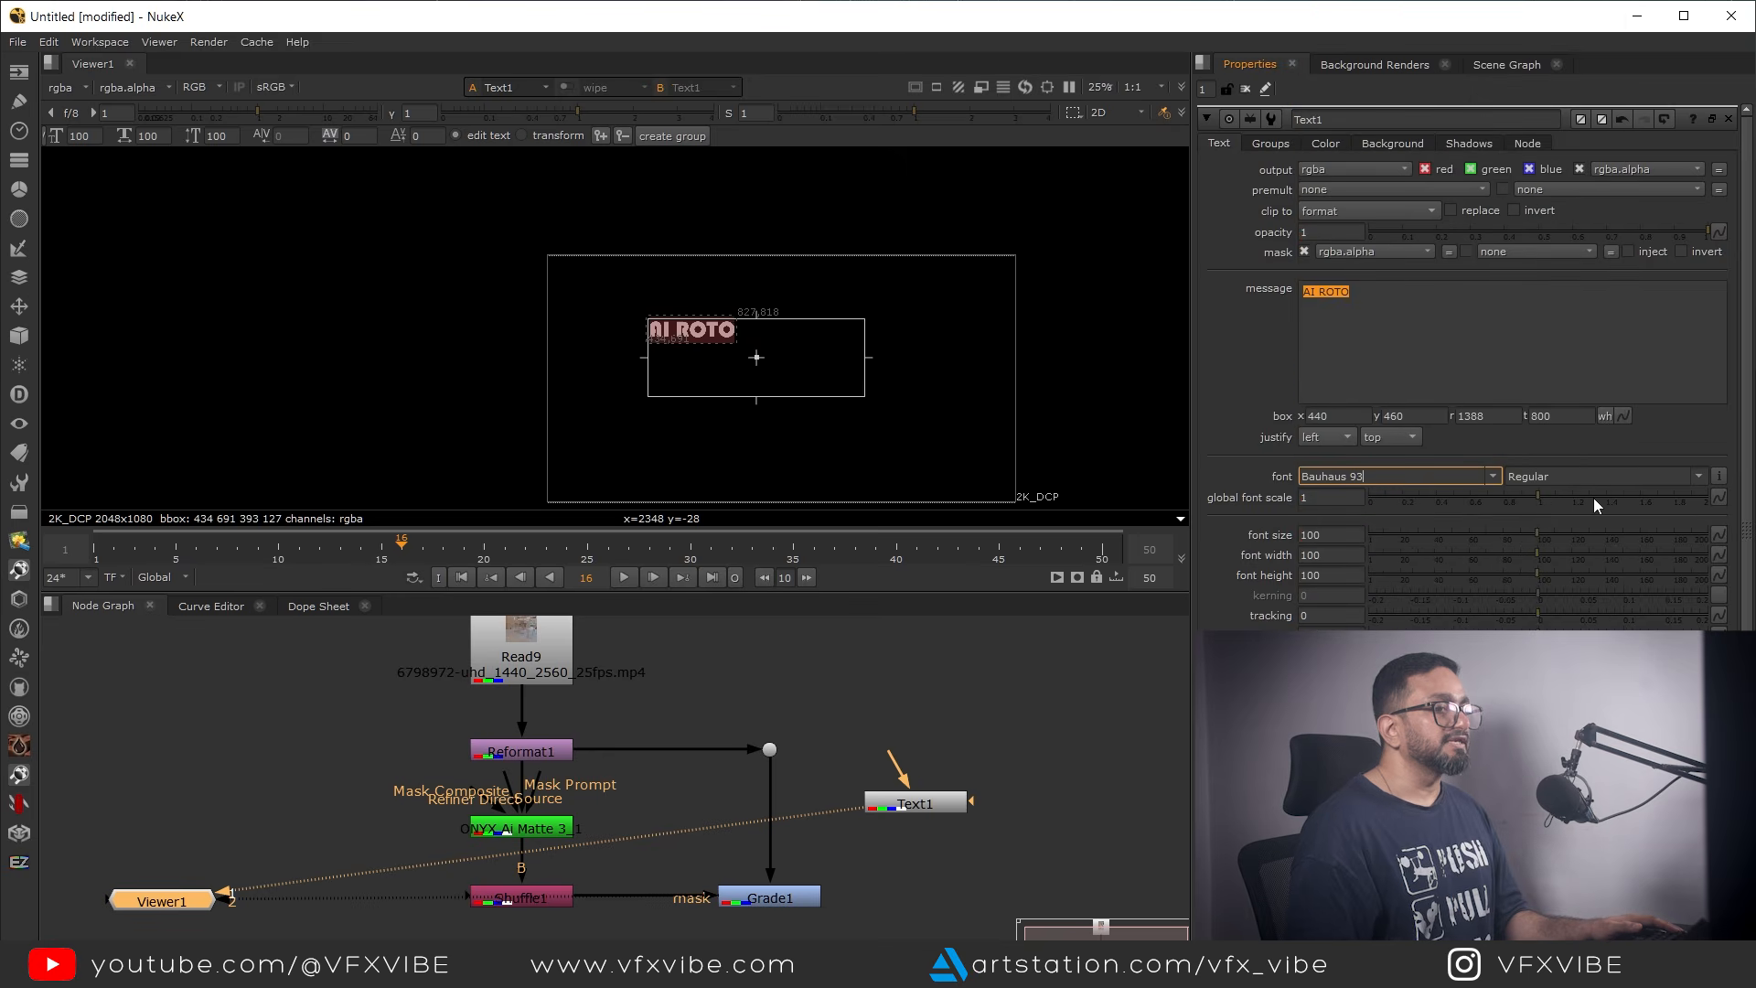
{"action": "left_click_drag", "start_coordinate": [1538, 534], "coordinate": [1710, 536]}
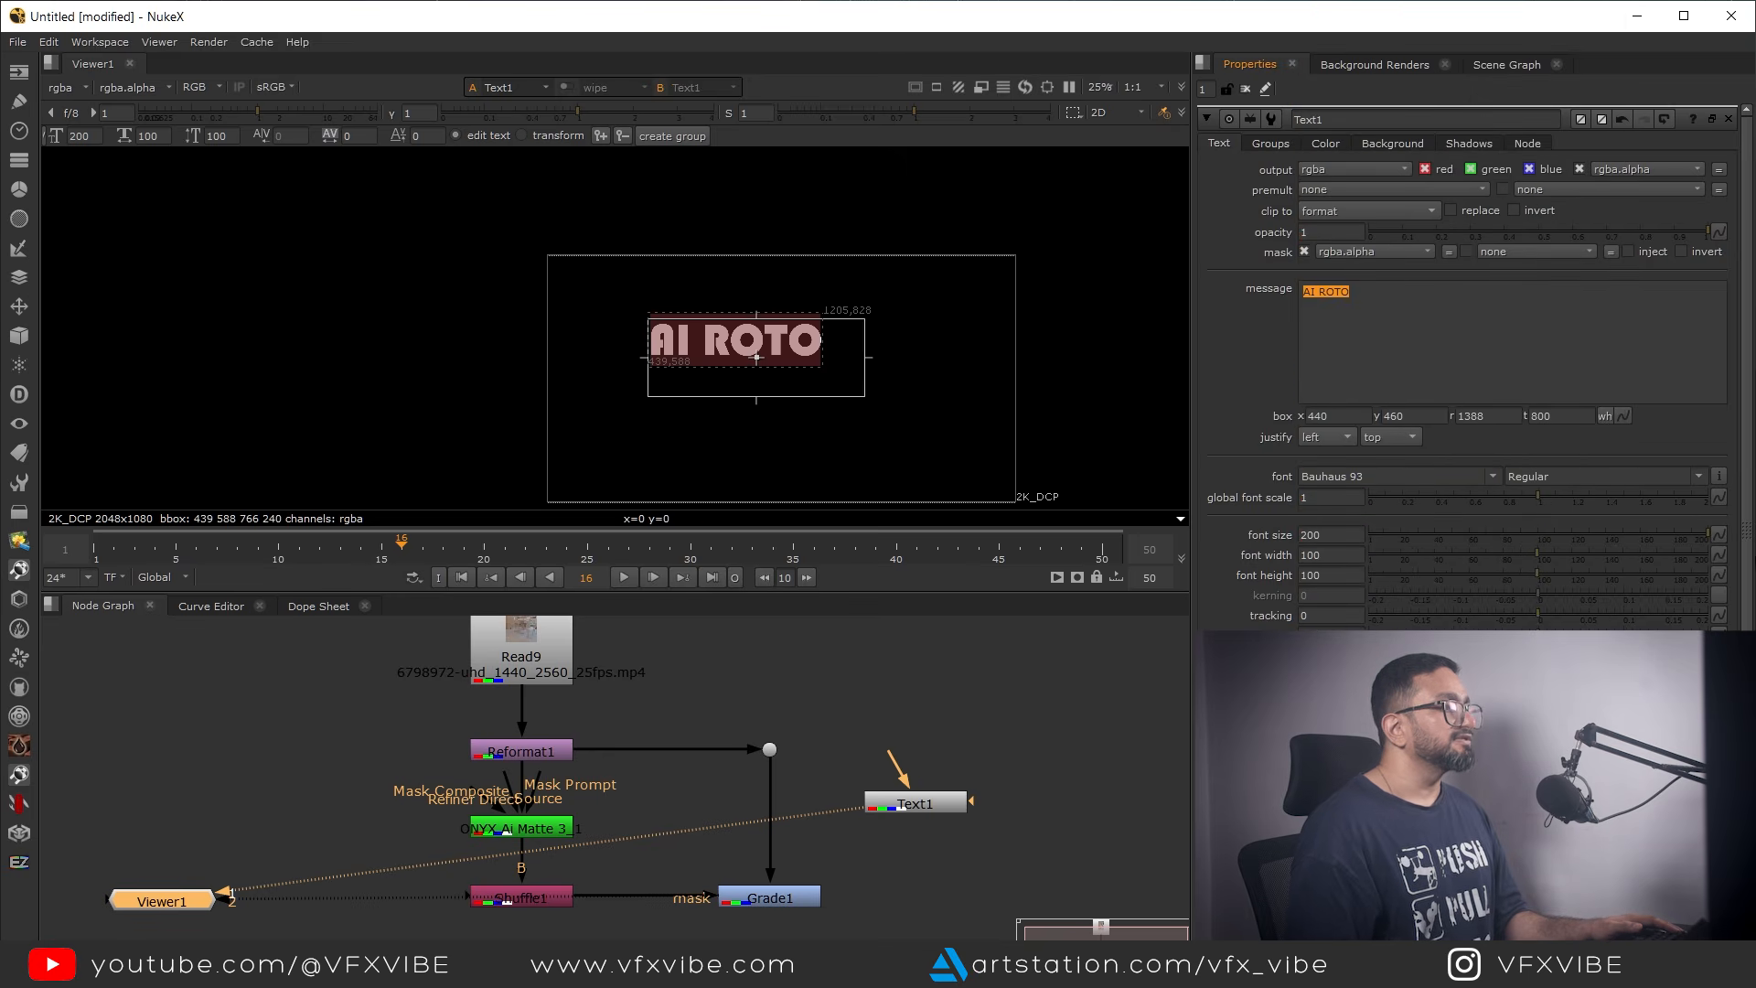
Merge the Text node over Grade1 with an over Merge, tidy the A connection with a dot and view the result
{"action": "left_click_drag", "start_coordinate": [905, 802], "coordinate": [931, 736]}
{"action": "middle_click_drag", "start_coordinate": [881, 832], "coordinate": [851, 774]}
{"action": "scroll", "coordinate": [788, 823], "scroll_direction": "down", "scroll_amount": 1}
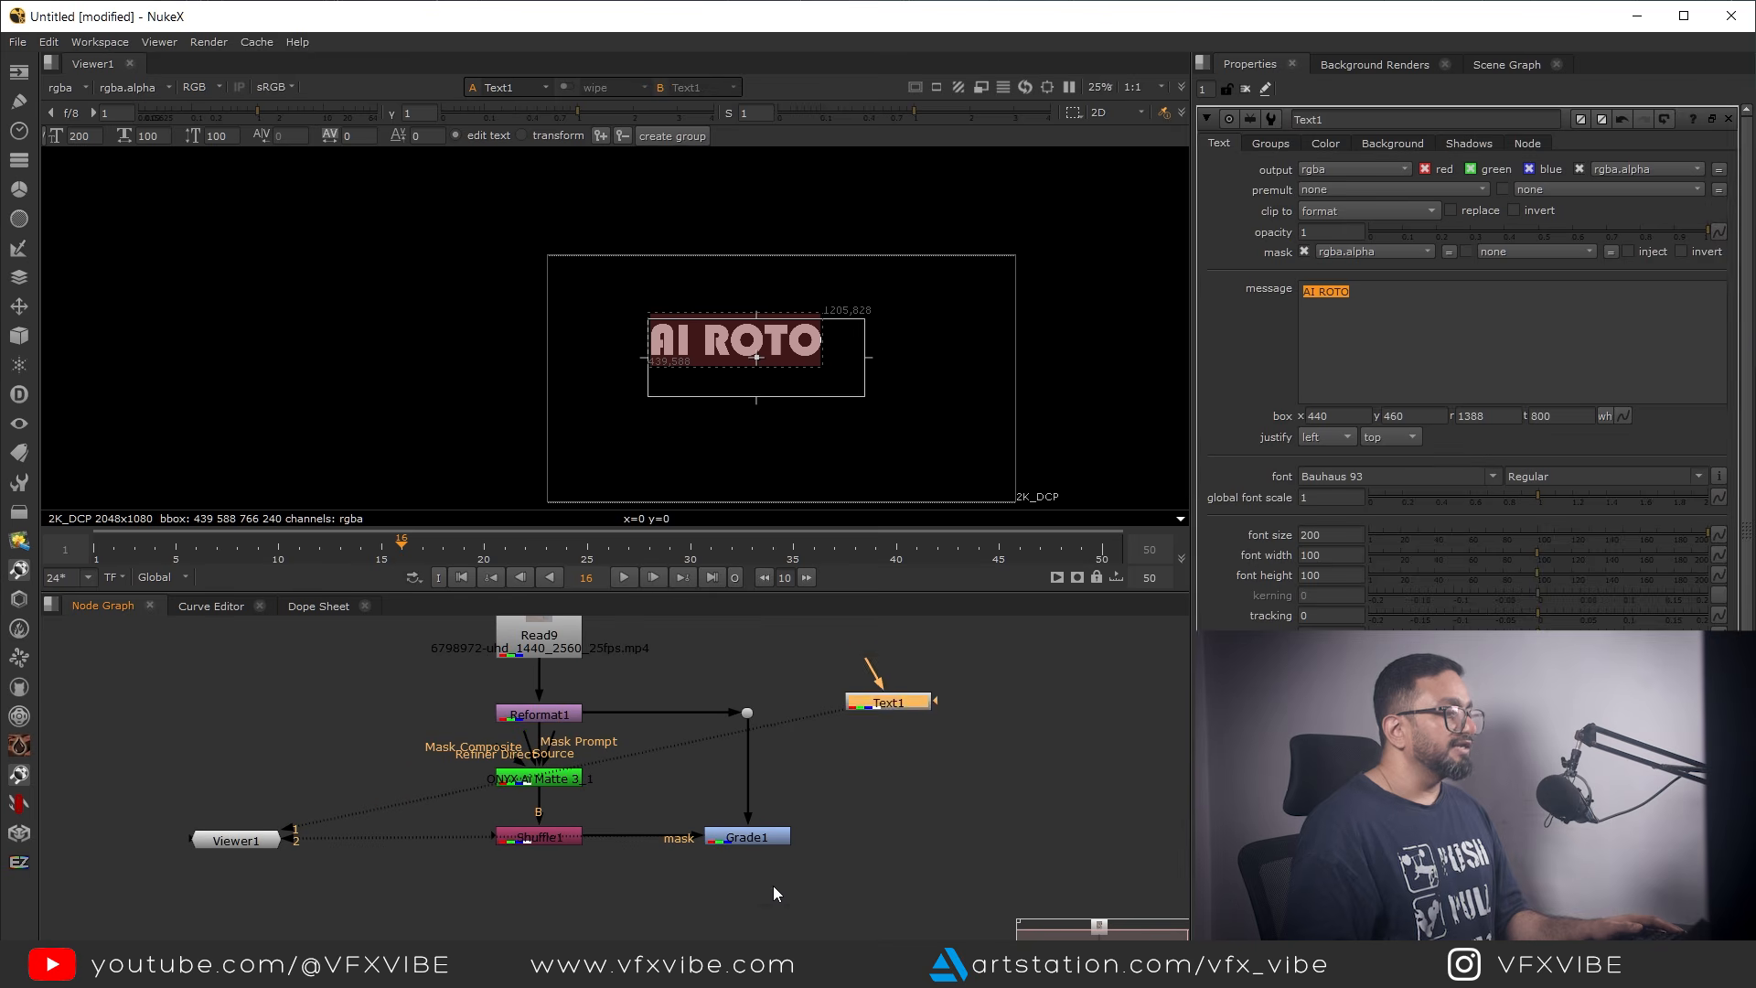
{"action": "left_click", "coordinate": [765, 918]}
{"action": "key", "text": "m"}
{"action": "left_click_drag", "start_coordinate": [779, 892], "coordinate": [757, 832]}
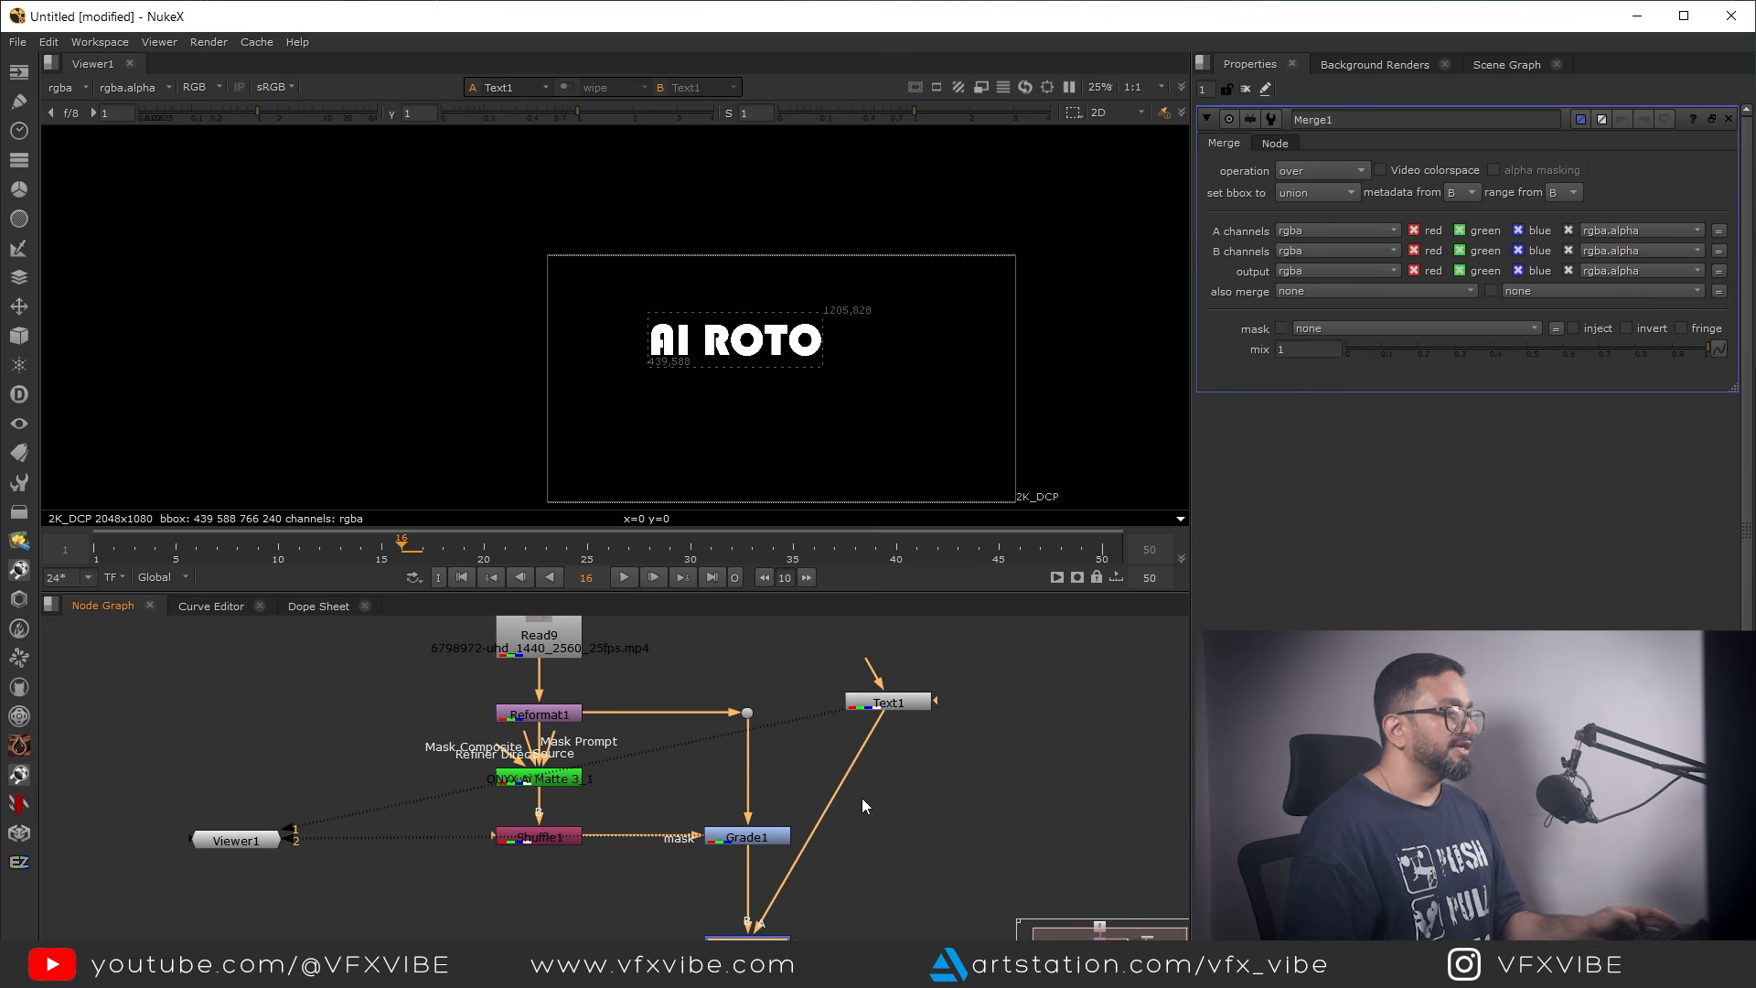
{"action": "left_click_drag", "start_coordinate": [818, 825], "coordinate": [882, 938], "text": "ctrl"}
{"action": "left_click_drag", "start_coordinate": [811, 902], "coordinate": [619, 940]}
{"action": "key", "text": "1"}
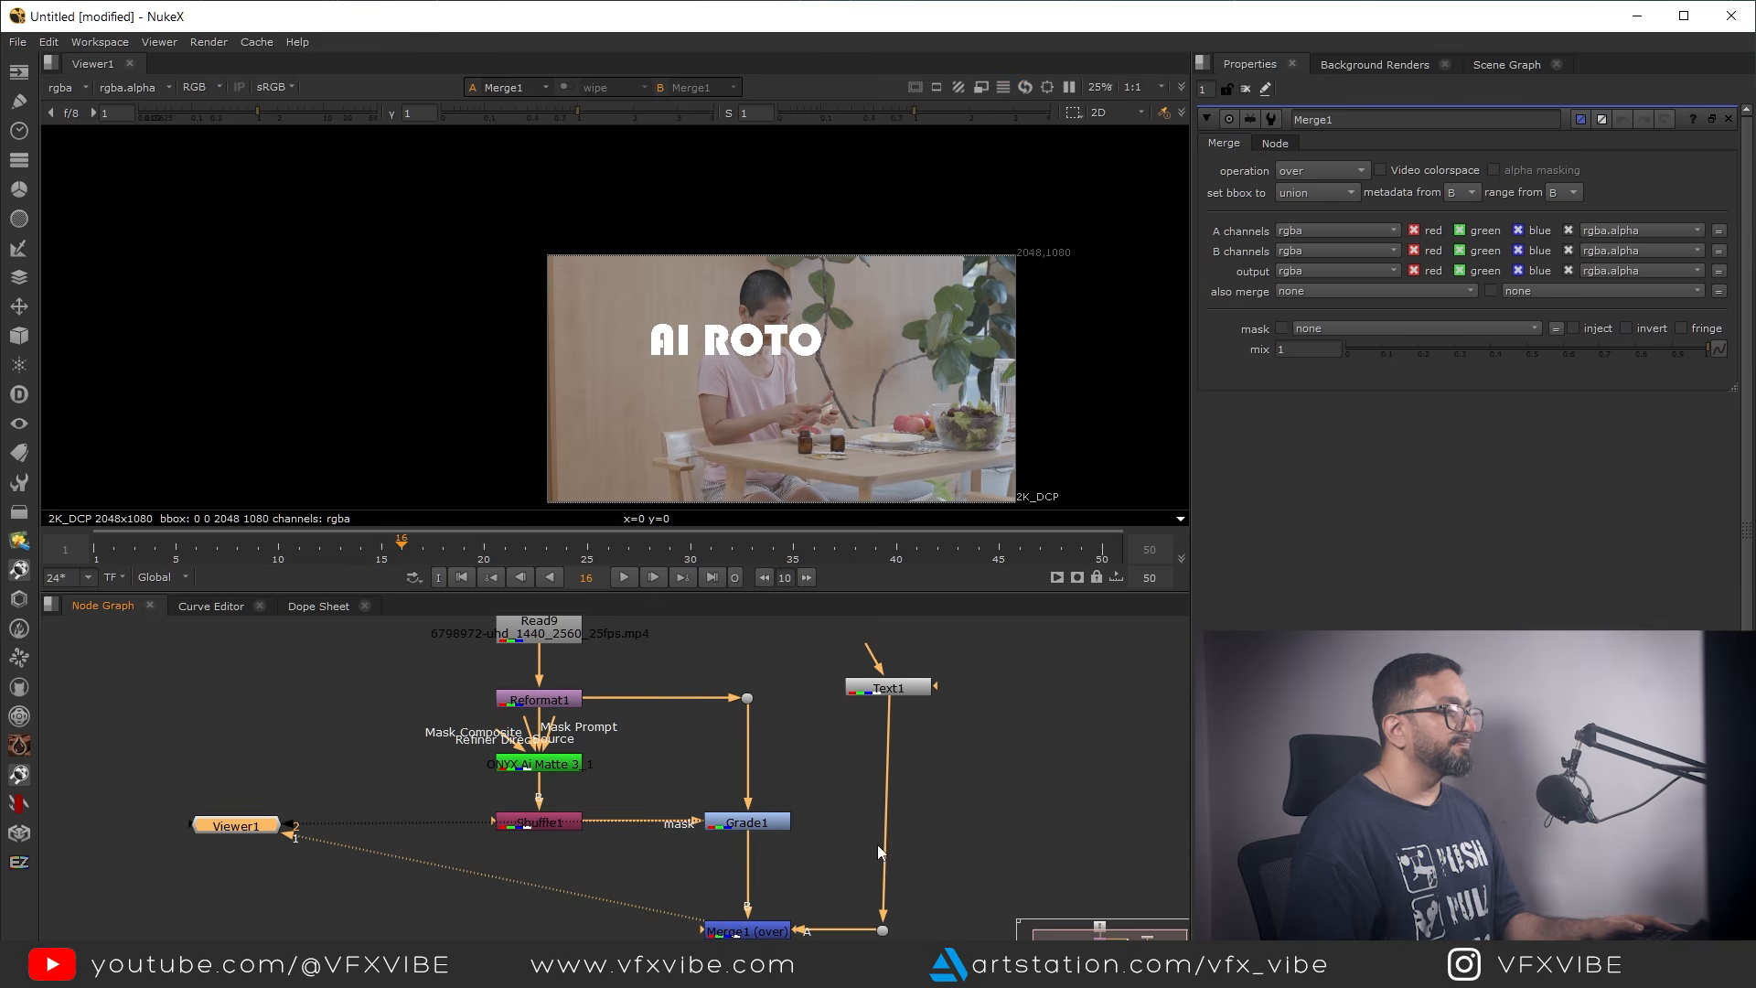
Add a Transform below the Text node and move the title to translate x -280, y 148
{"action": "left_click_drag", "start_coordinate": [896, 693], "coordinate": [889, 695]}
{"action": "key", "text": "t"}
{"action": "scroll", "coordinate": [731, 344], "scroll_direction": "up", "scroll_amount": 3}
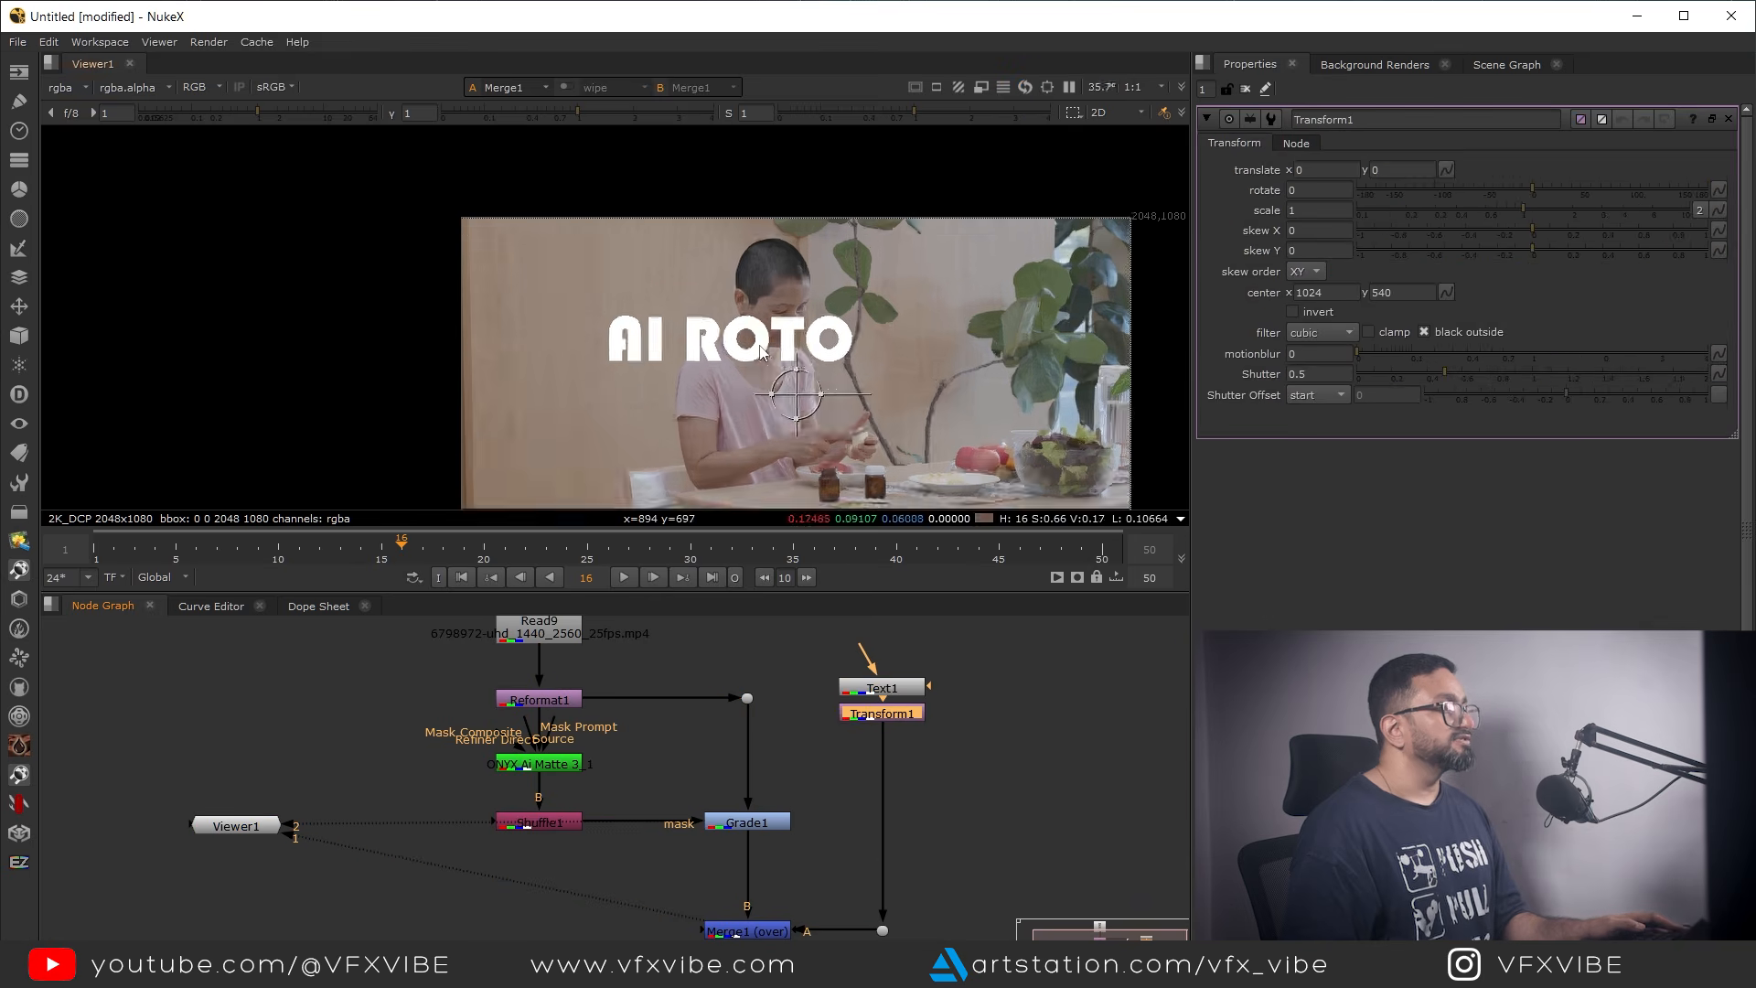
{"action": "left_click_drag", "start_coordinate": [718, 344], "coordinate": [612, 290]}
Insert a second Merge below Transform1 and connect its A input to the Shuffle node through a dot
{"action": "scroll", "coordinate": [766, 804], "scroll_direction": "down", "scroll_amount": 2}
{"action": "middle_click_drag", "start_coordinate": [780, 890], "coordinate": [826, 808]}
{"action": "left_click", "coordinate": [892, 832]}
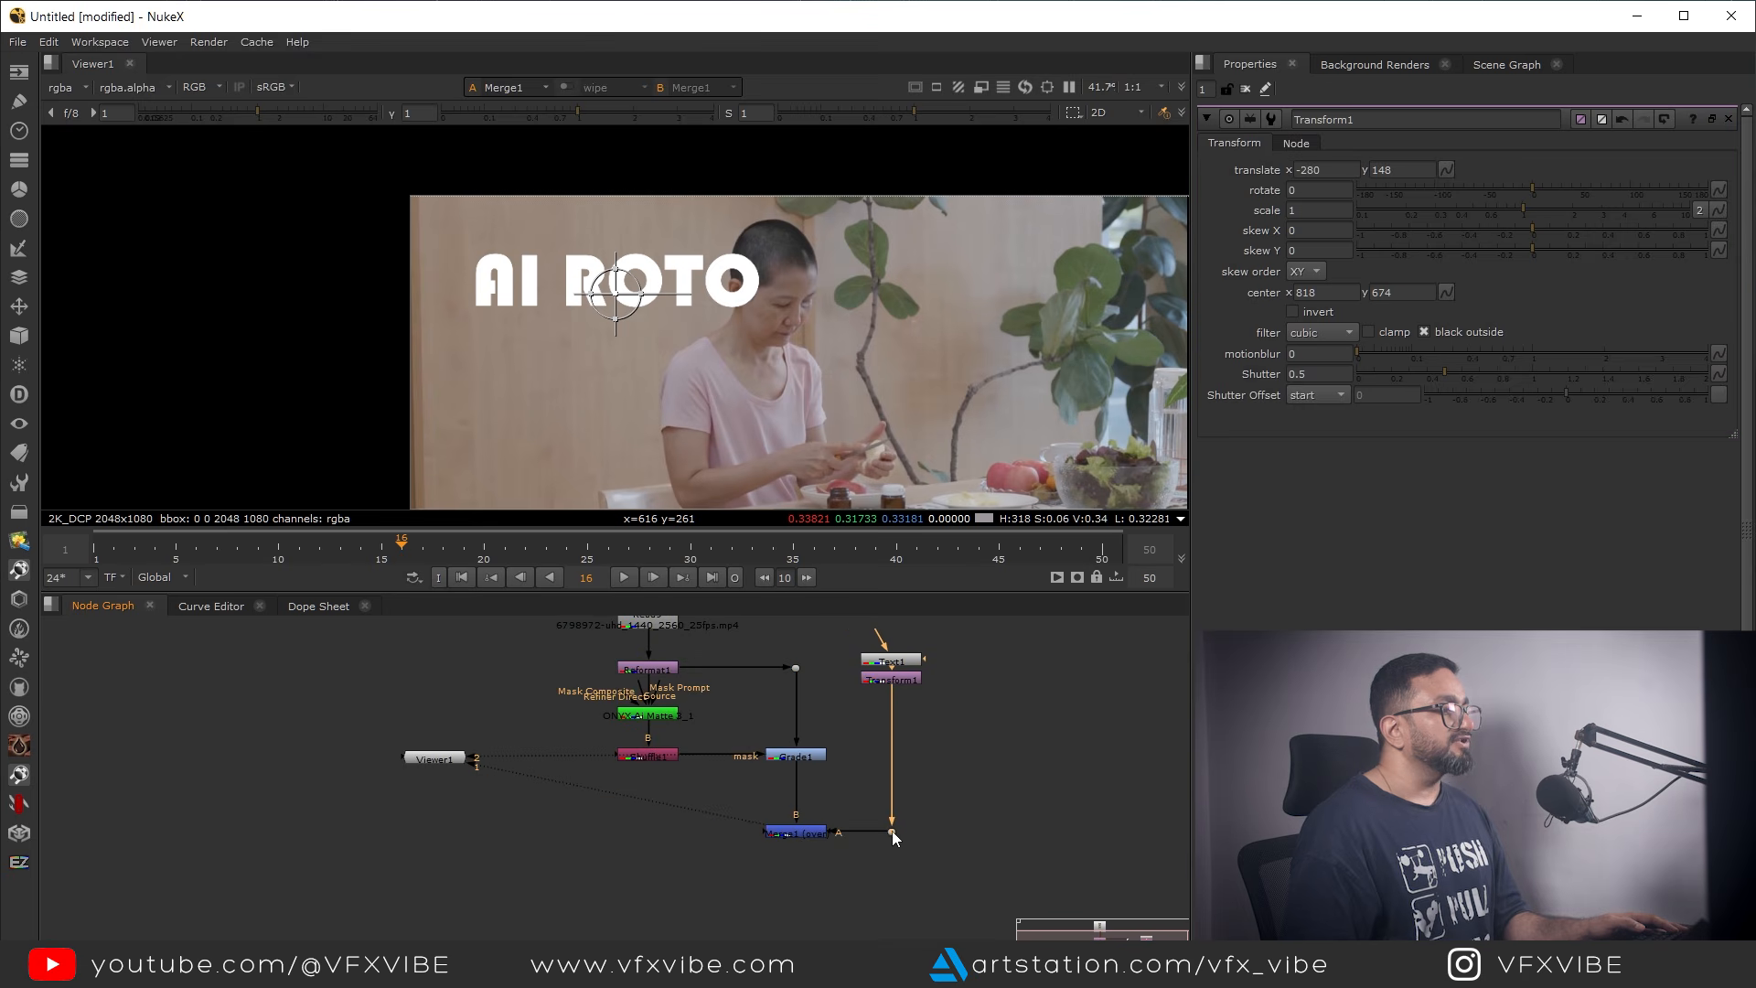
{"action": "key", "text": "m"}
{"action": "left_click_drag", "start_coordinate": [870, 783], "coordinate": [660, 757]}
{"action": "left_click", "coordinate": [743, 792]}
{"action": "left_click", "coordinate": [887, 795]}
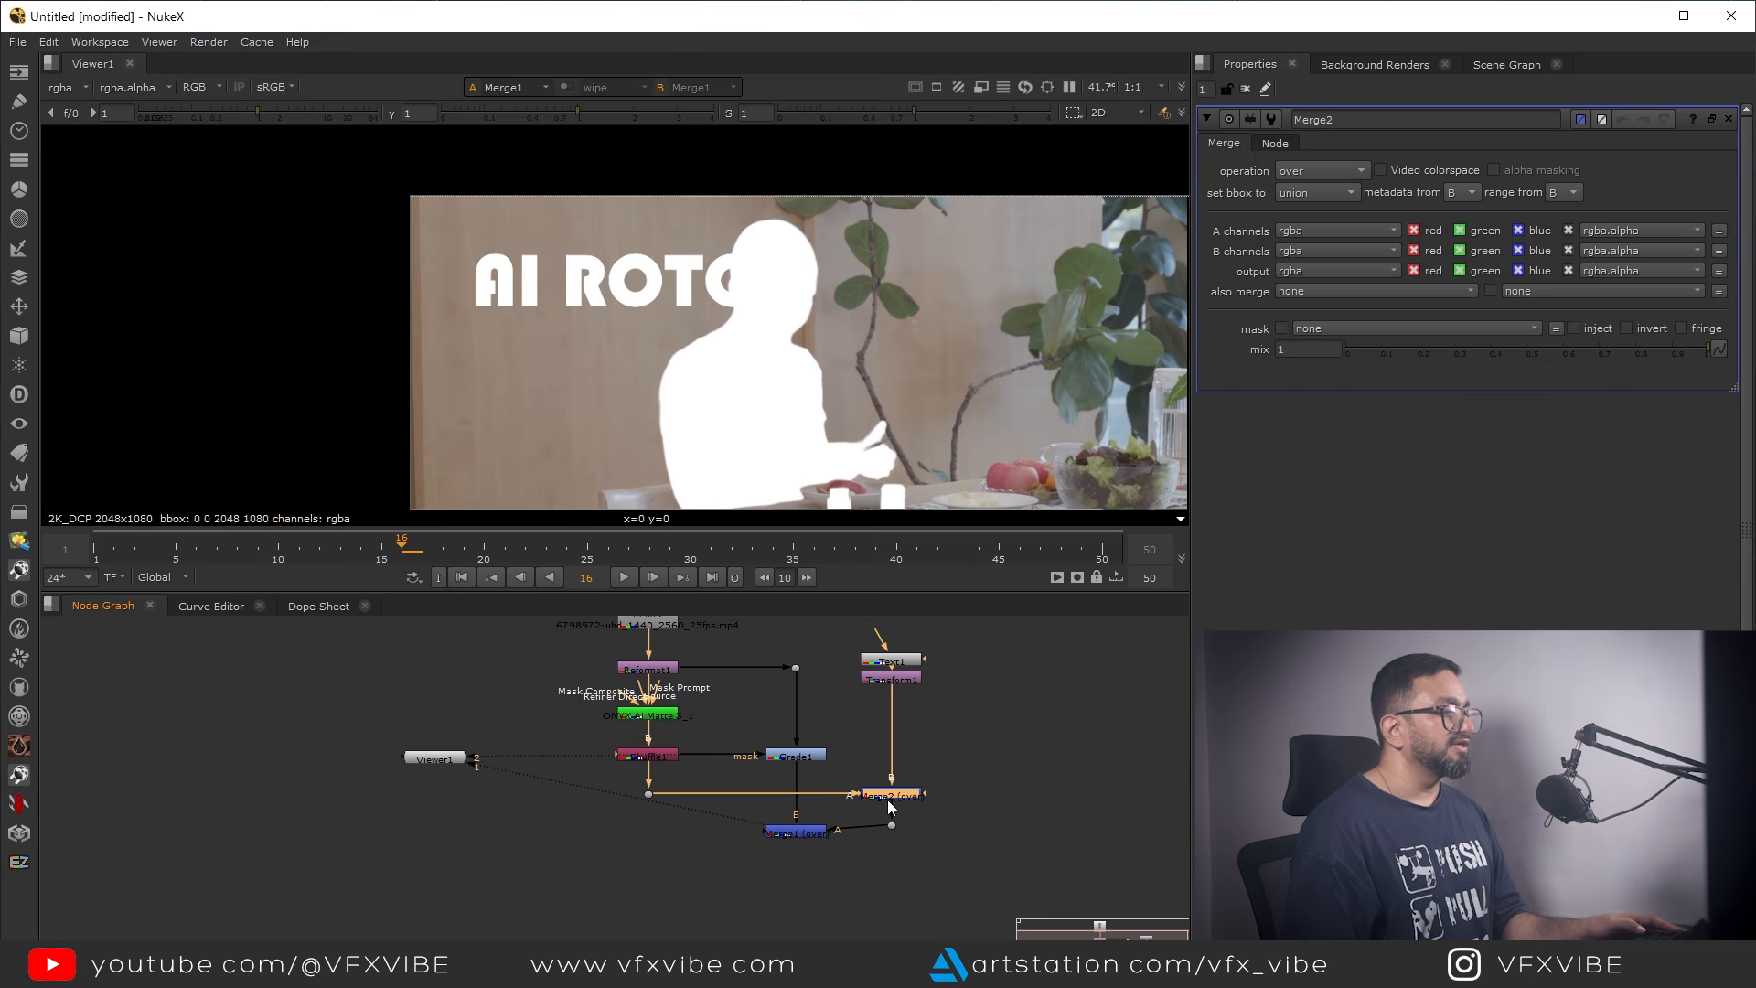
View Merge2's output and set its operation to stencil
{"action": "key", "text": "1"}
{"action": "left_click", "coordinate": [1342, 171]}
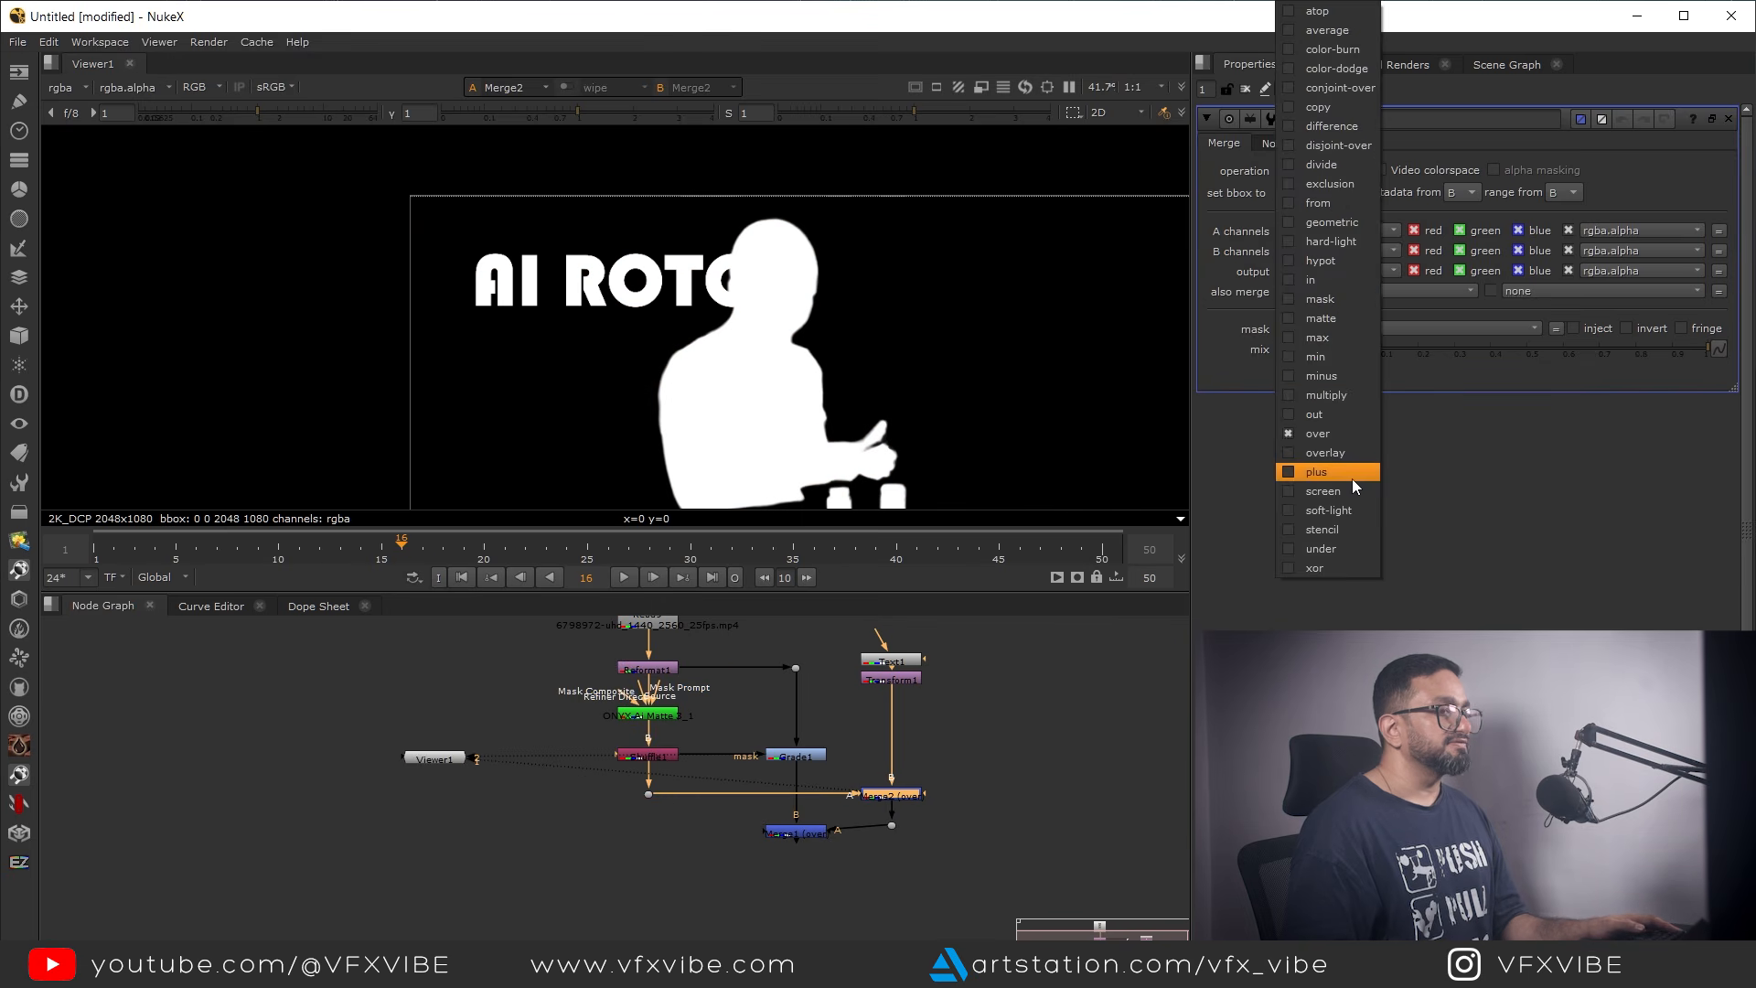
{"action": "left_click", "coordinate": [1333, 529]}
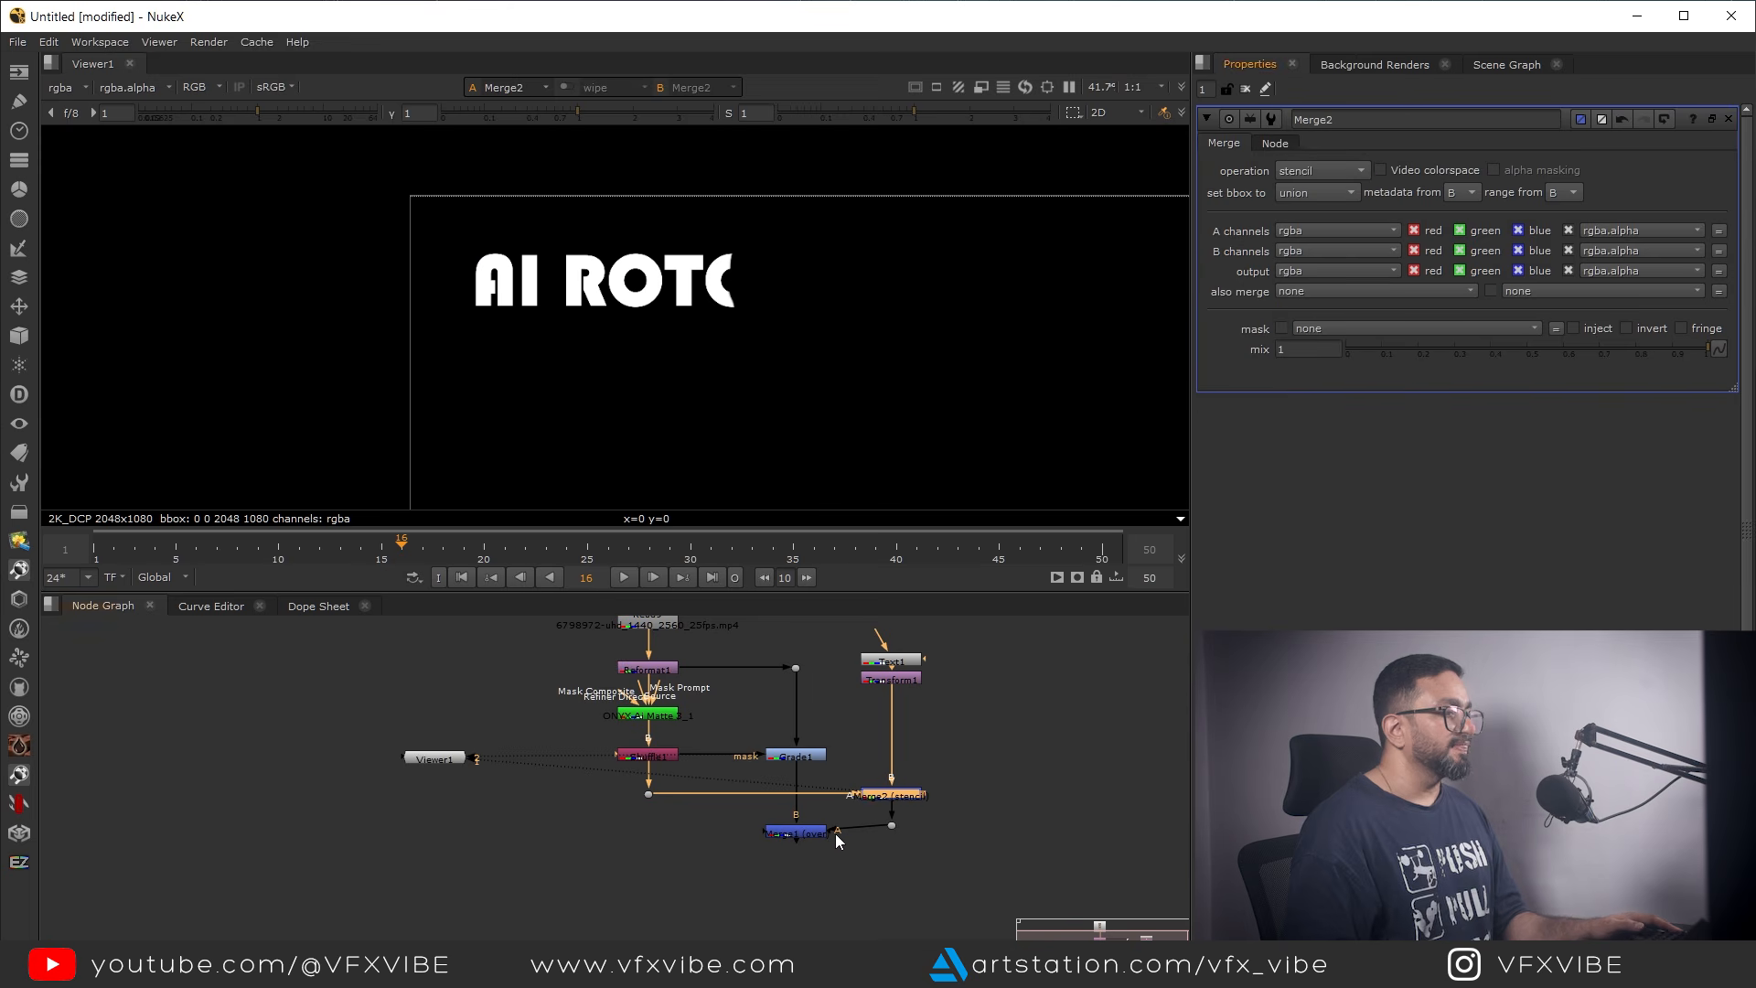
View the final Merge1 composite in the maximized viewer and go to the first frame
{"action": "left_click", "coordinate": [803, 836]}
{"action": "key", "text": "1"}
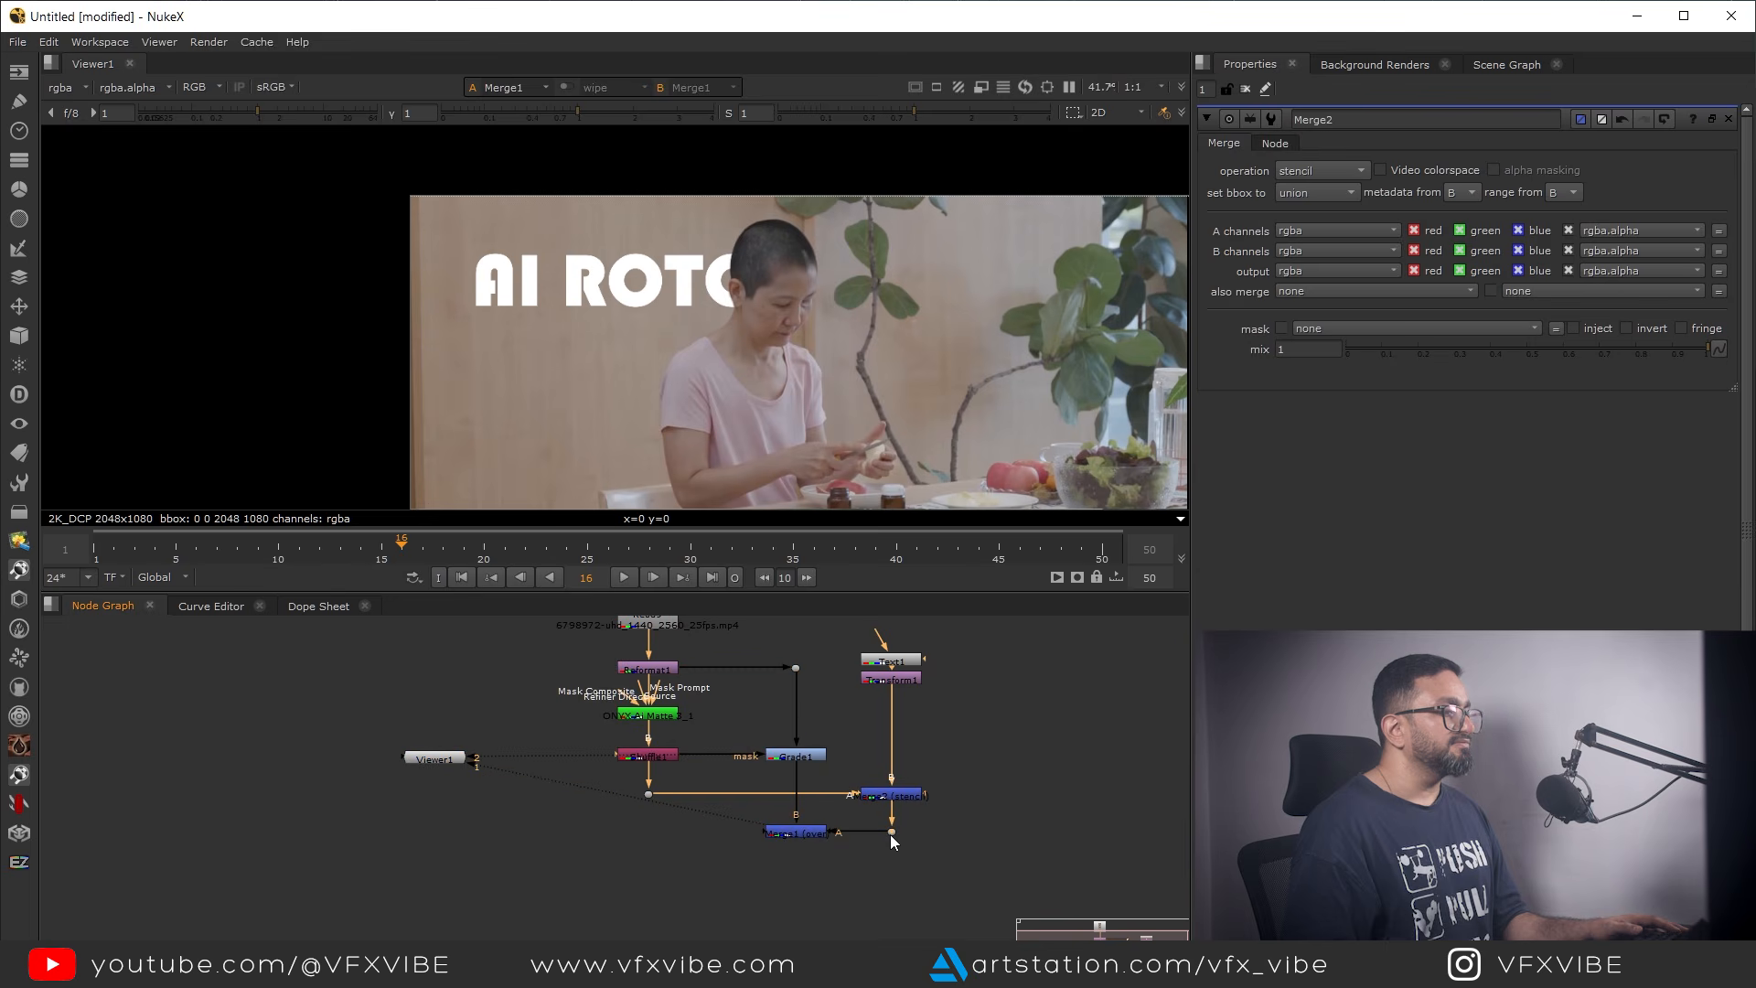
{"action": "key", "text": "space"}
{"action": "scroll", "coordinate": [851, 490], "scroll_direction": "up", "scroll_amount": 1}
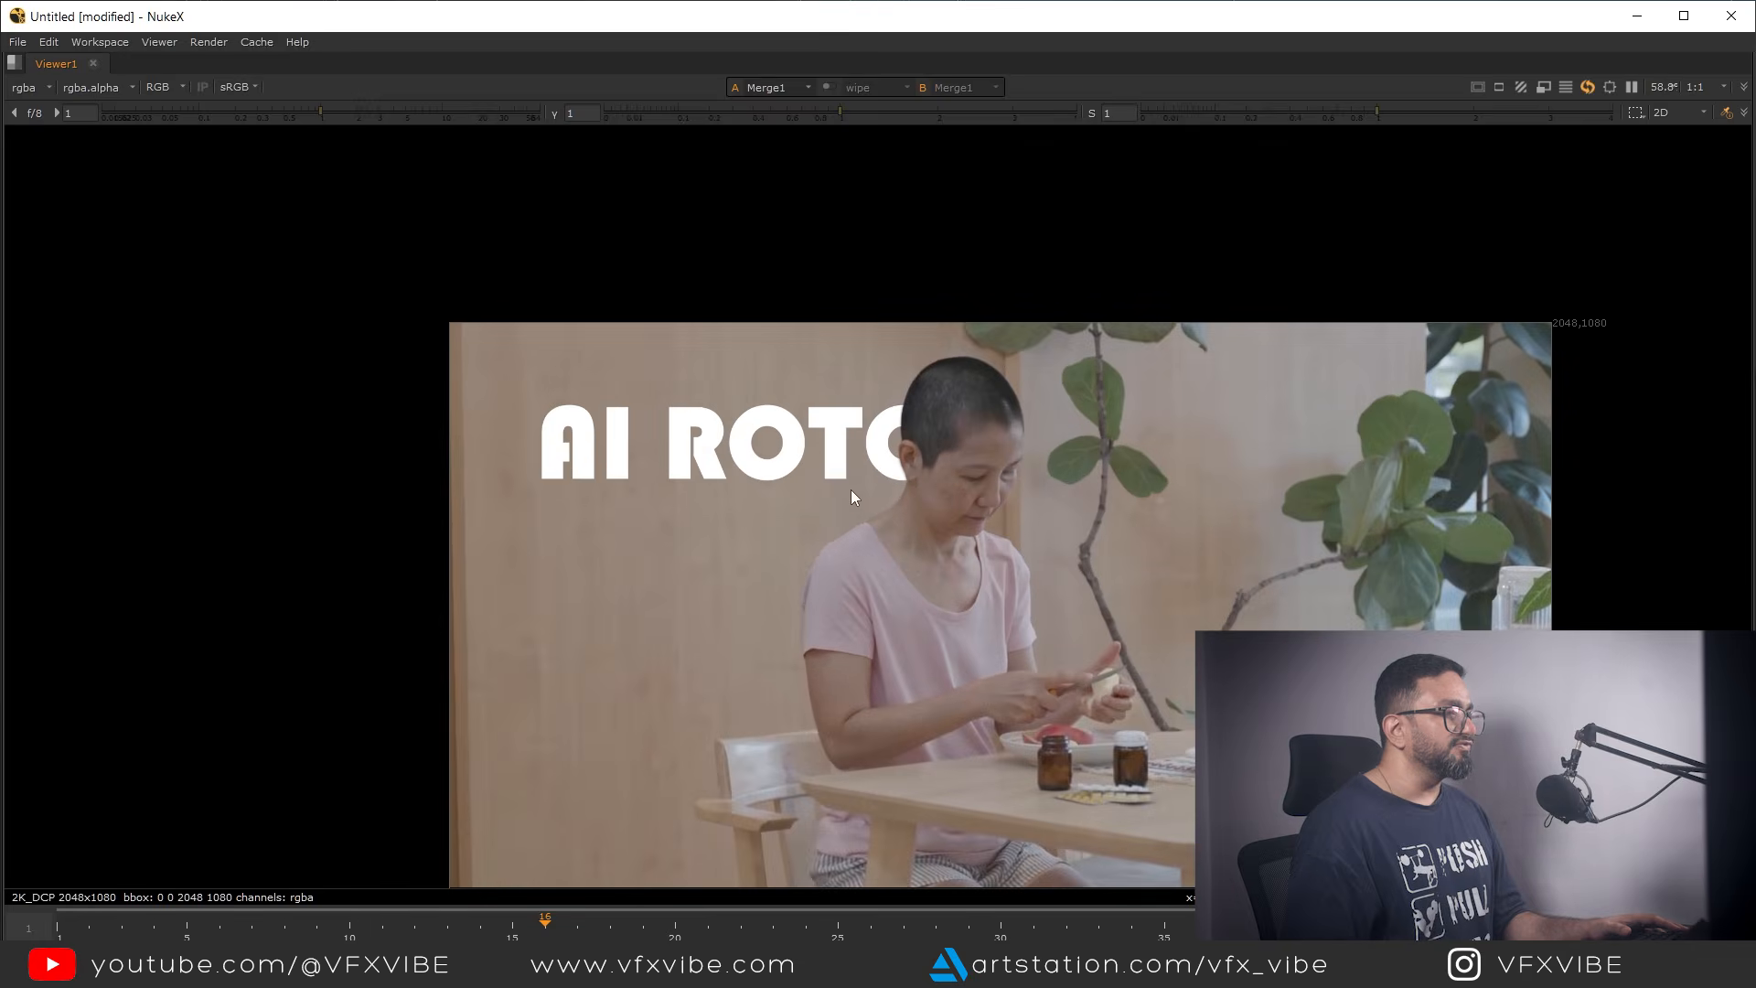
{"action": "middle_click_drag", "start_coordinate": [850, 490], "coordinate": [816, 419]}
{"action": "key", "text": "Home"}
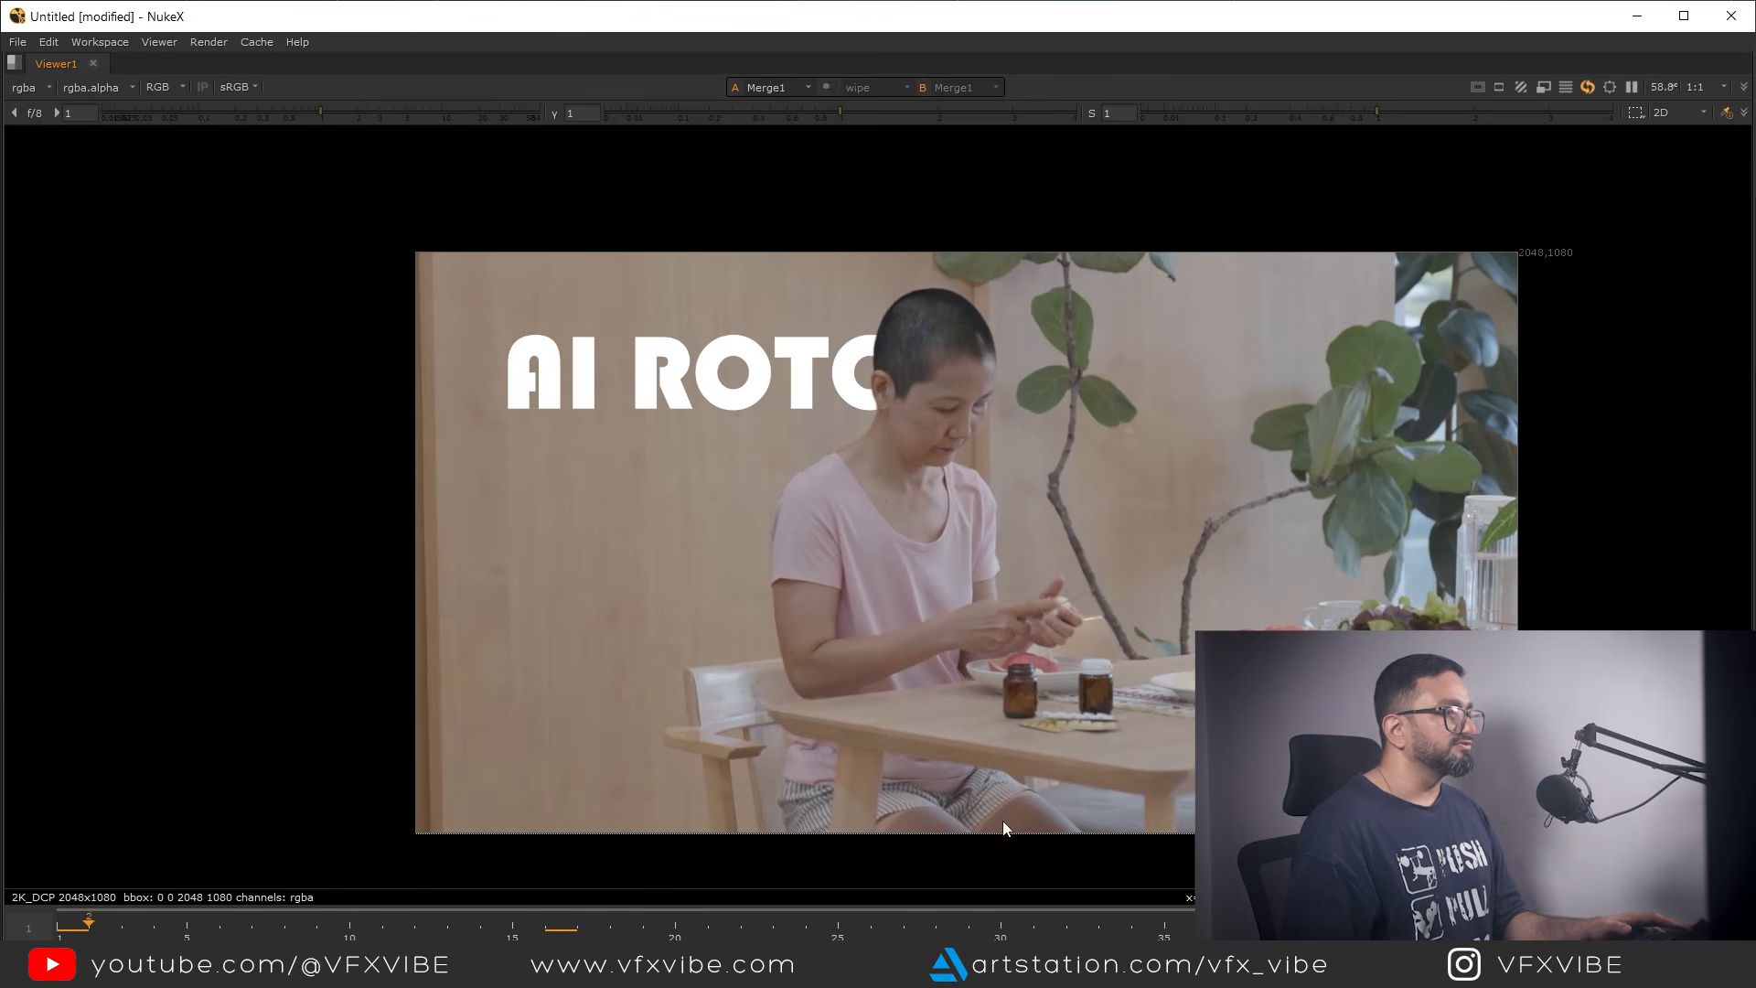